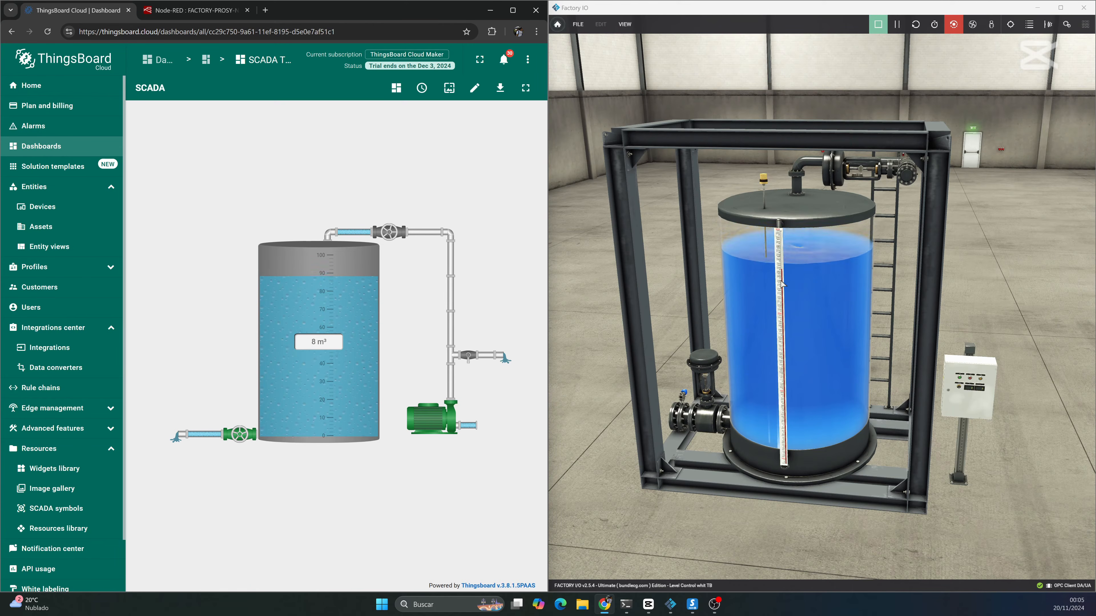
- Close the tank's discharge valve and open its fill valve on the SCADA dashboard, viewing the tank in Factory I/O
left_click_drag(827, 294, 816, 321)
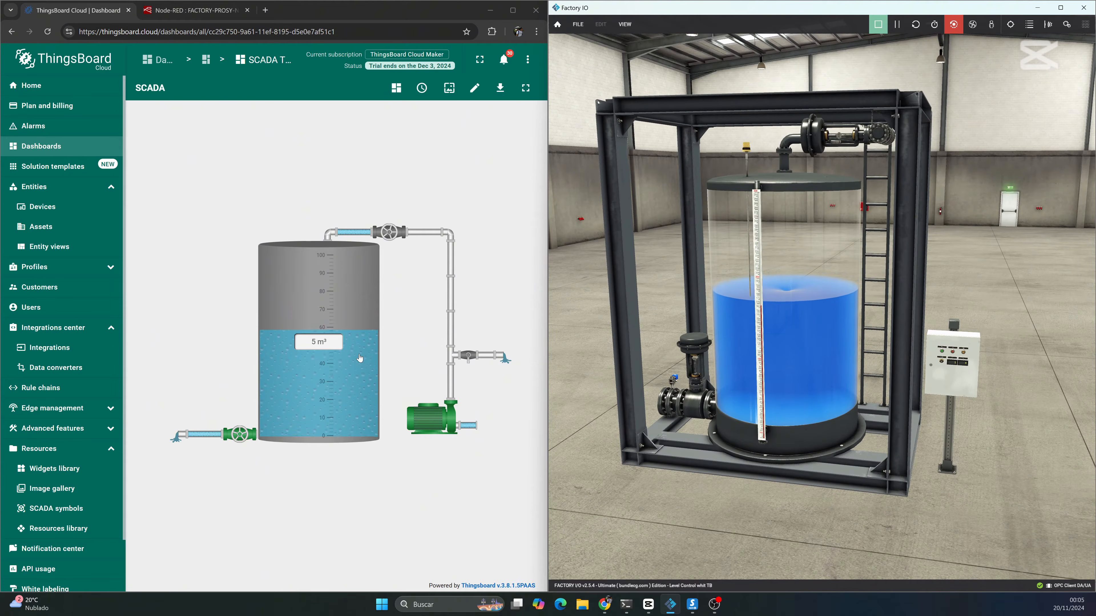
left_click(240, 436)
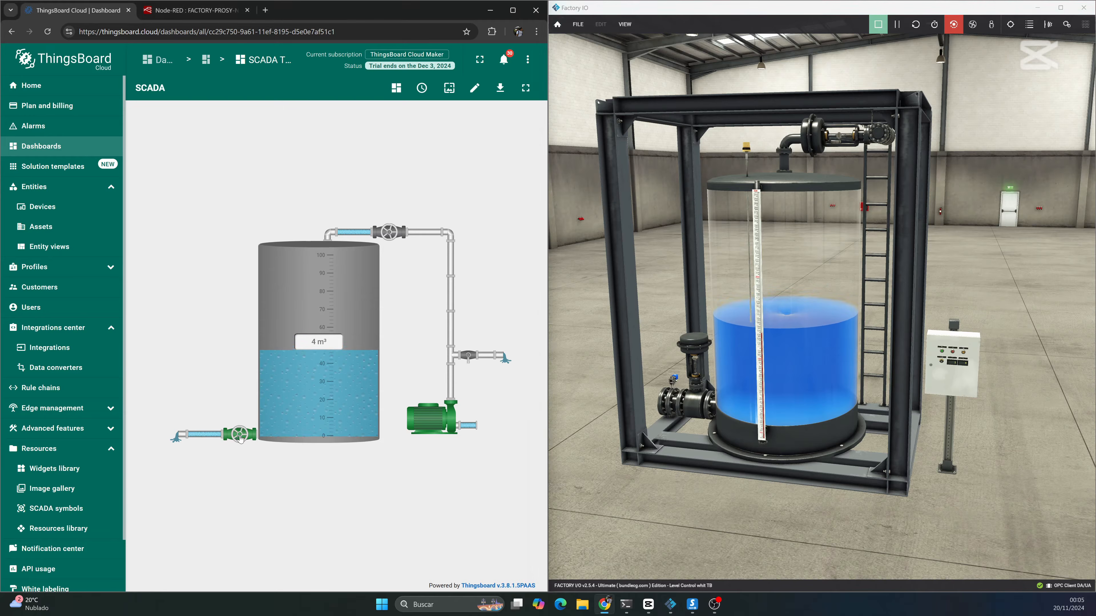
left_click(393, 238)
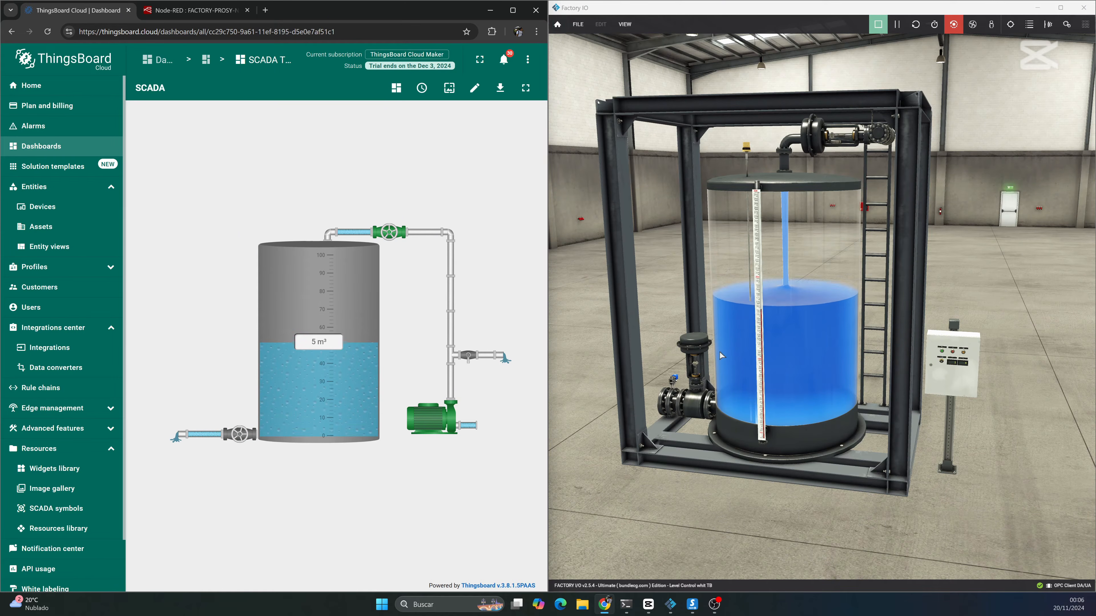
left_click_drag(709, 348, 740, 353)
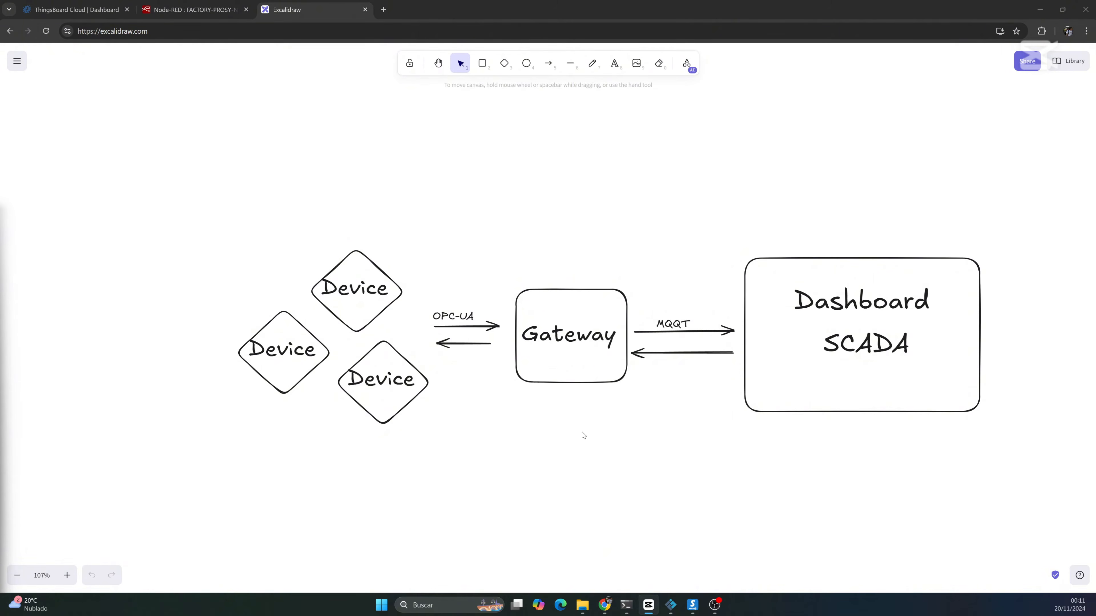
- In Excalidraw, examine the general architecture diagram linking the devices, the gateway and the SCADA dashboard over OPC-UA and MQTT
left_click_drag(582, 432, 572, 407)
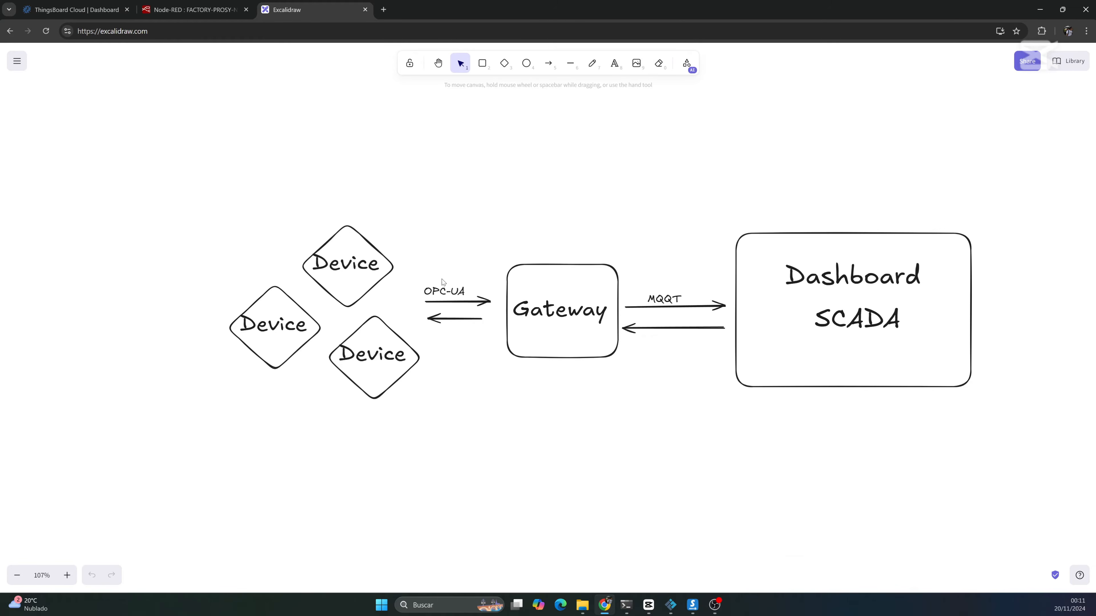
left_click(454, 295)
left_click(457, 310)
left_click_drag(524, 349, 503, 370)
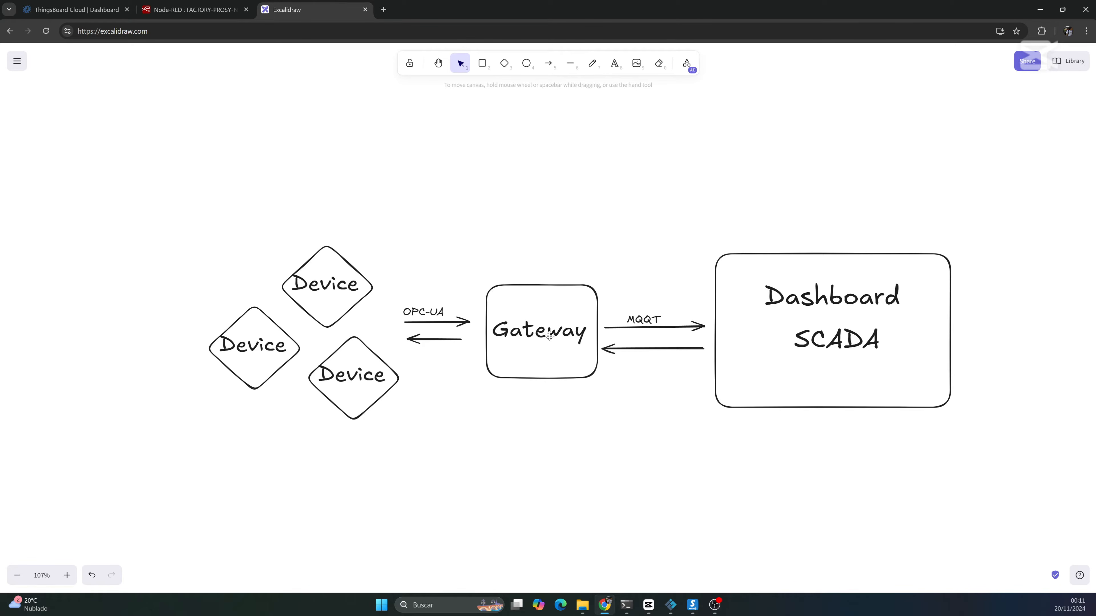
left_click_drag(478, 263, 601, 410)
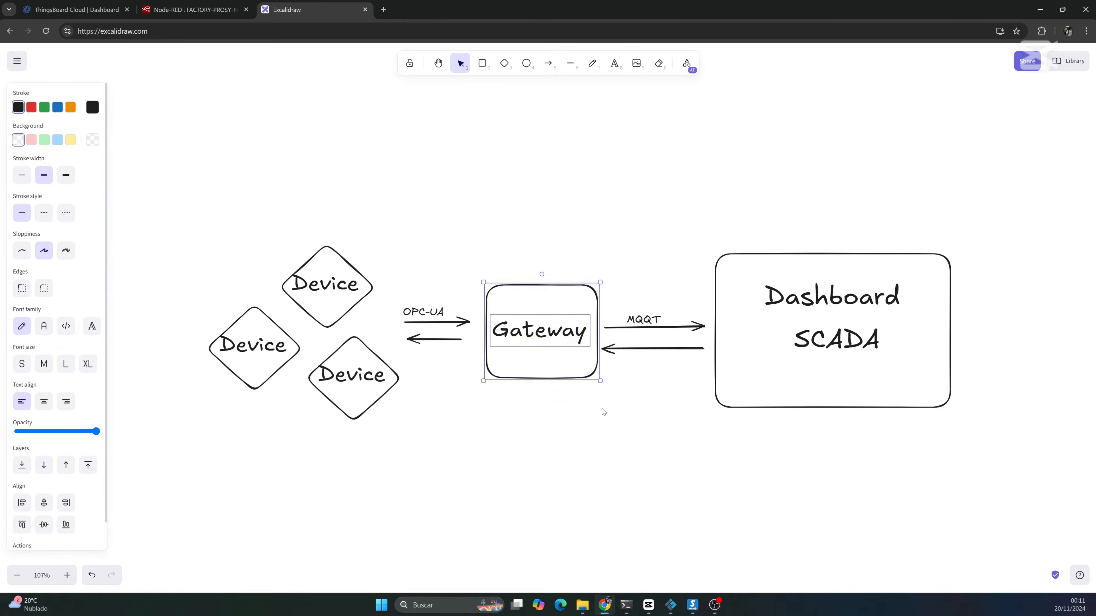
left_click(634, 407)
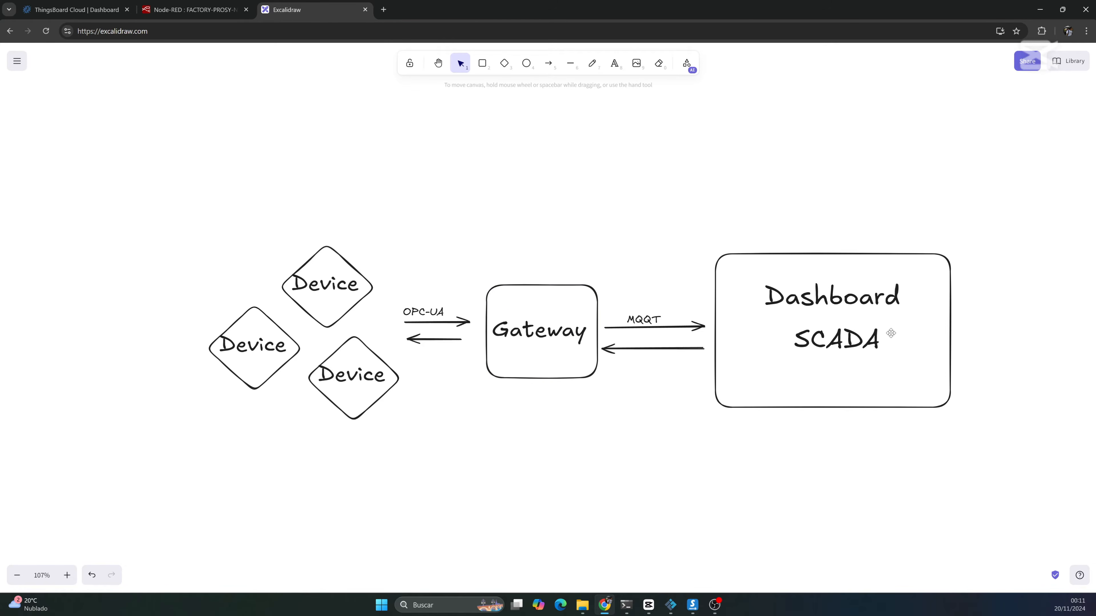
mouse_move(969, 328)
left_mouse_down()
mouse_move(973, 316)
mouse_move(977, 324)
left_mouse_up()
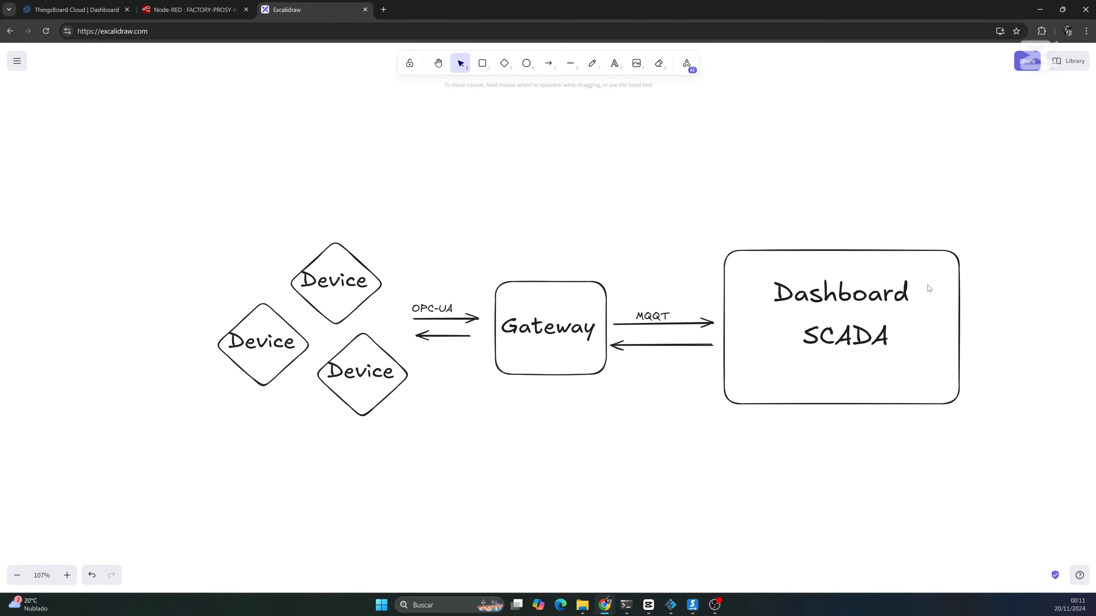
left_click_drag(717, 236, 1002, 429)
left_click(1004, 436)
- Examine the project diagram from Factory IO through the Prosys OPC UA server to the Node-RED gateway
left_click_drag(733, 471, 732, 262)
scroll(673, 419, "down", 5)
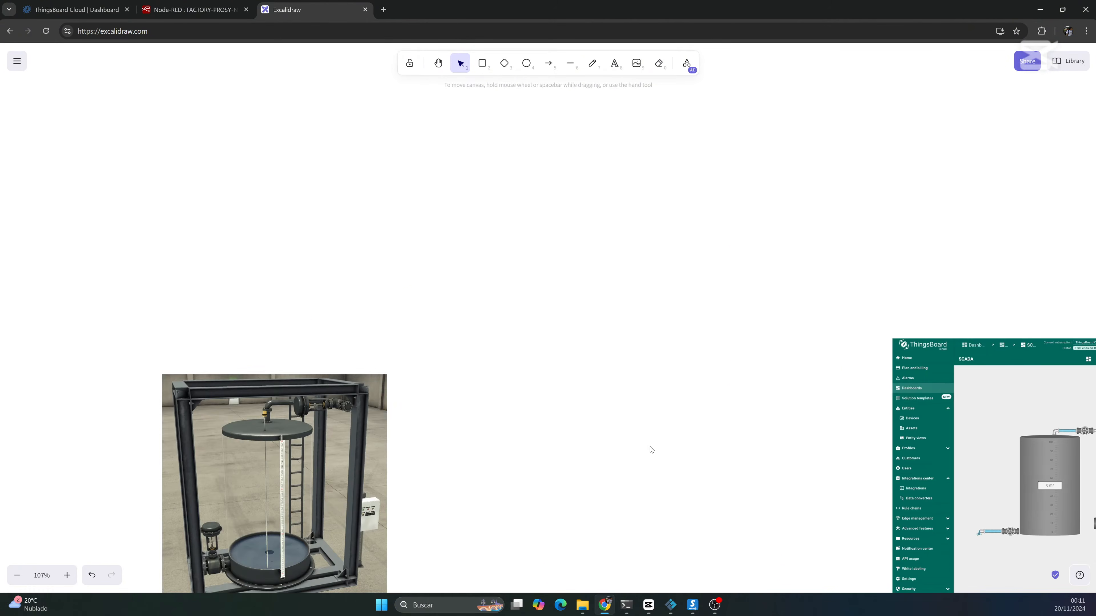
mouse_move(638, 552)
left_mouse_down()
mouse_move(670, 355)
mouse_move(643, 255)
left_mouse_up()
mouse_move(521, 242)
left_mouse_down()
mouse_move(694, 321)
mouse_move(737, 307)
left_mouse_up()
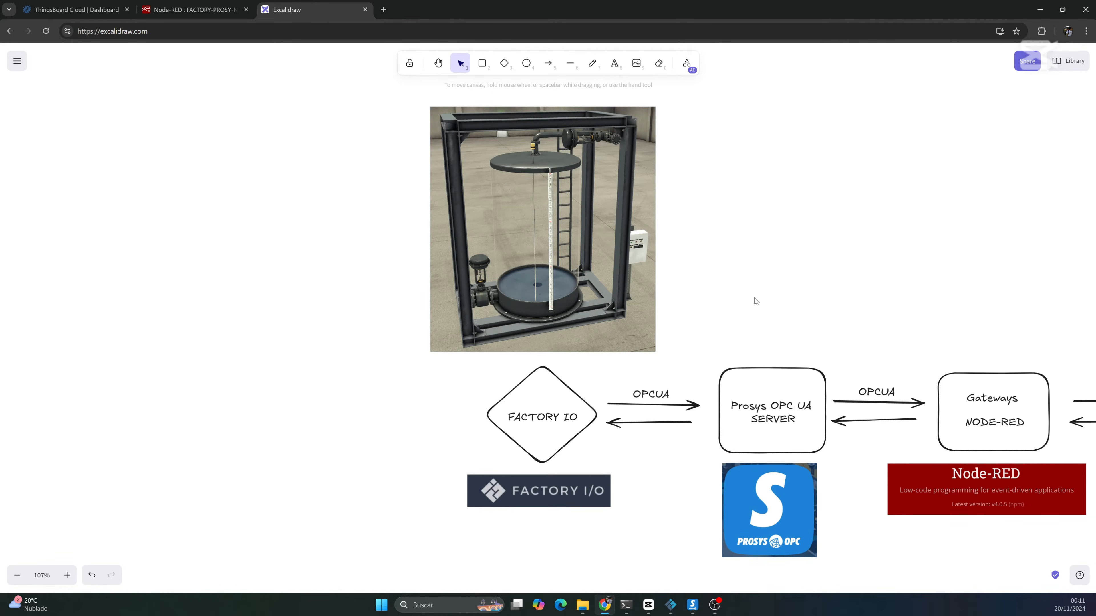
left_click_drag(755, 299, 532, 213)
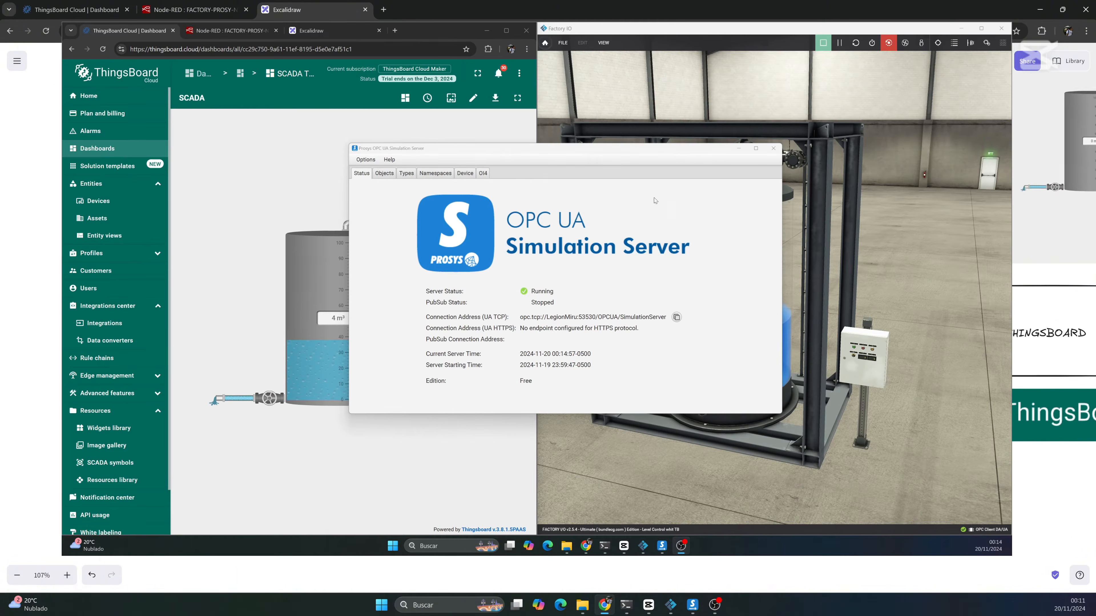
- In Prosys OPC UA Simulation Server, inspect the discharge valve, fill valve and tank level variables in the Pump-TB folder
left_click_drag(511, 151, 506, 149)
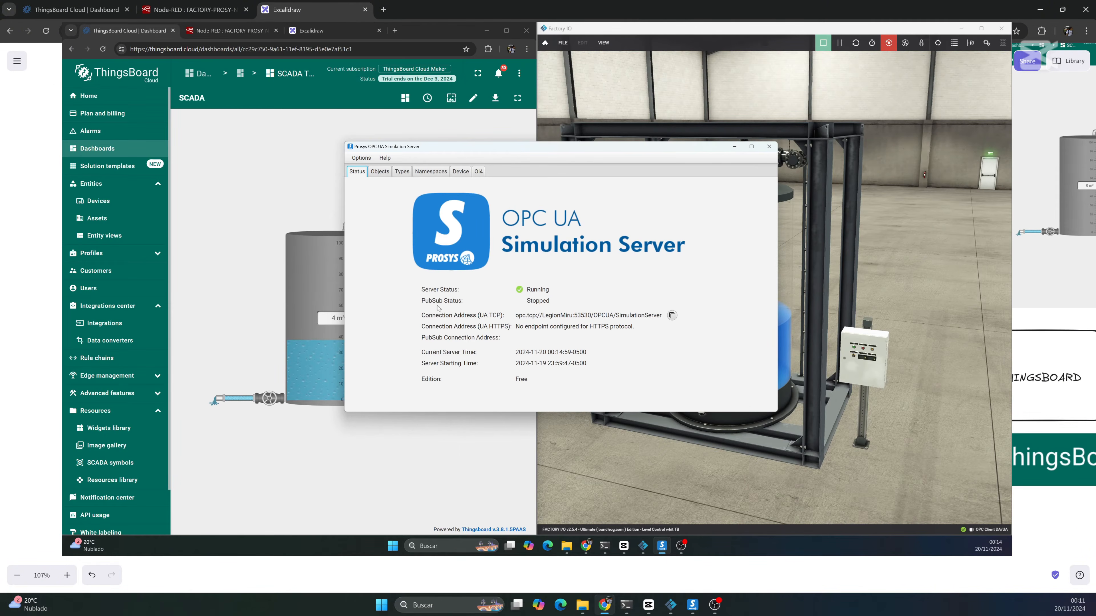
left_click(381, 175)
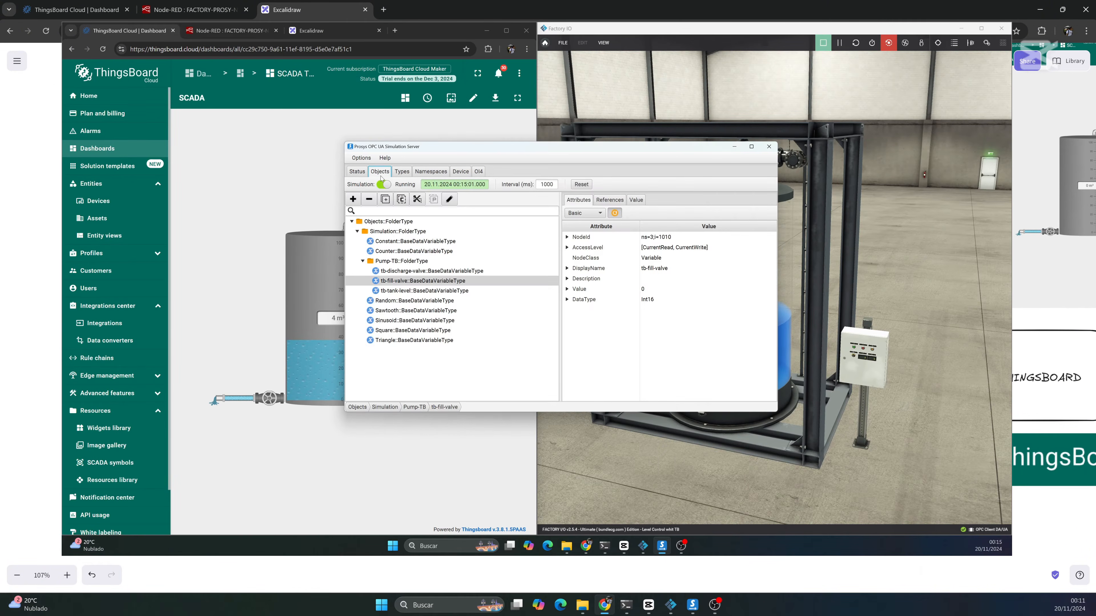
left_click(430, 272)
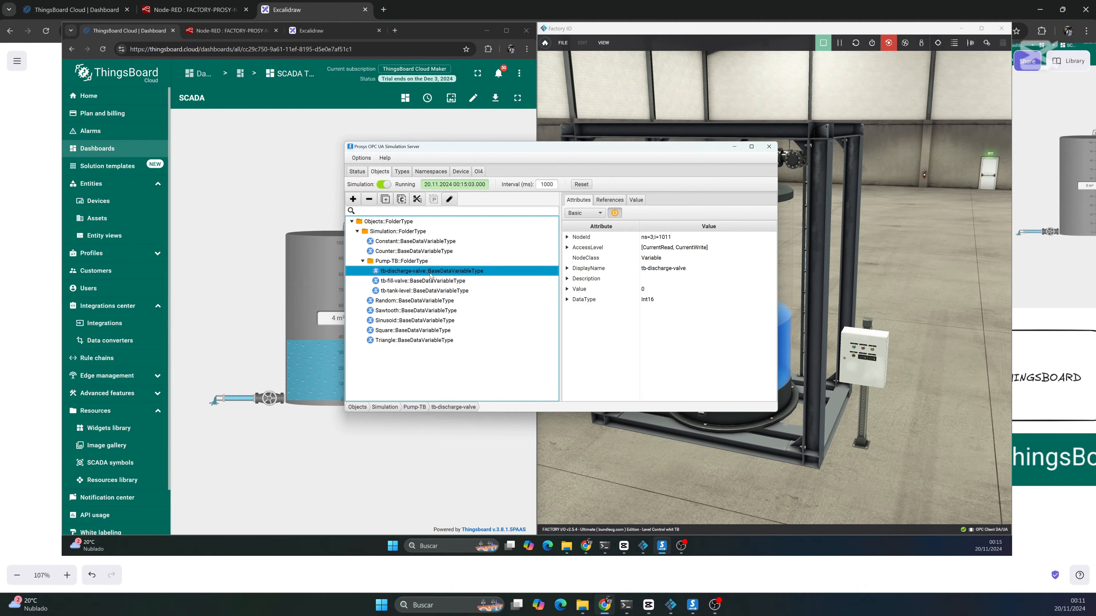
left_click(433, 283)
left_click(433, 292)
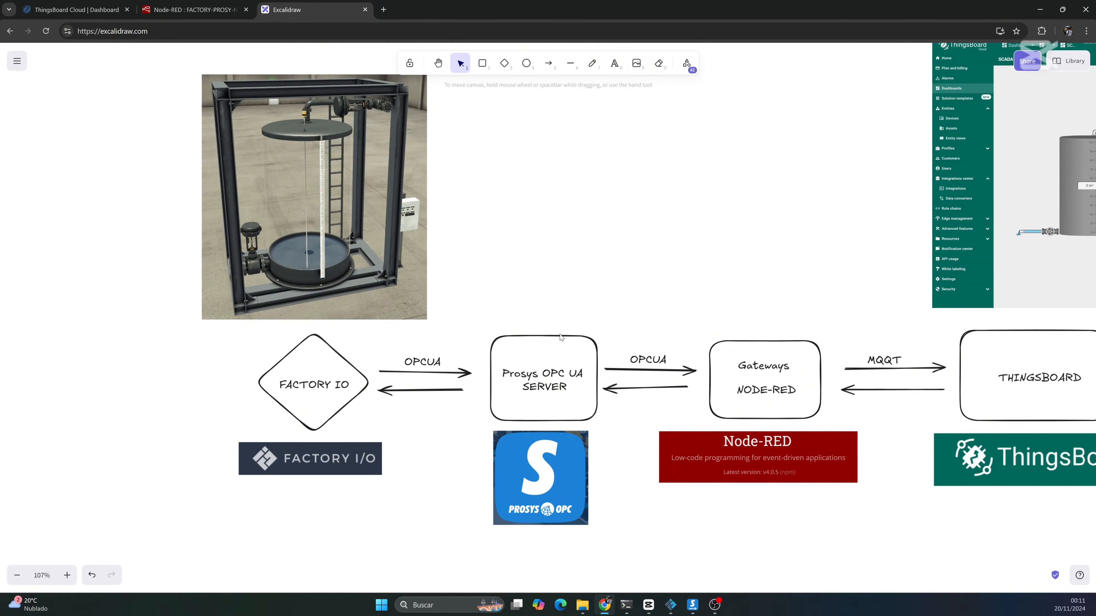
- Review the gateway's place in the diagram and inspect the nodes of the Fill Valve flow in Node-RED
scroll(638, 339, "right", 5)
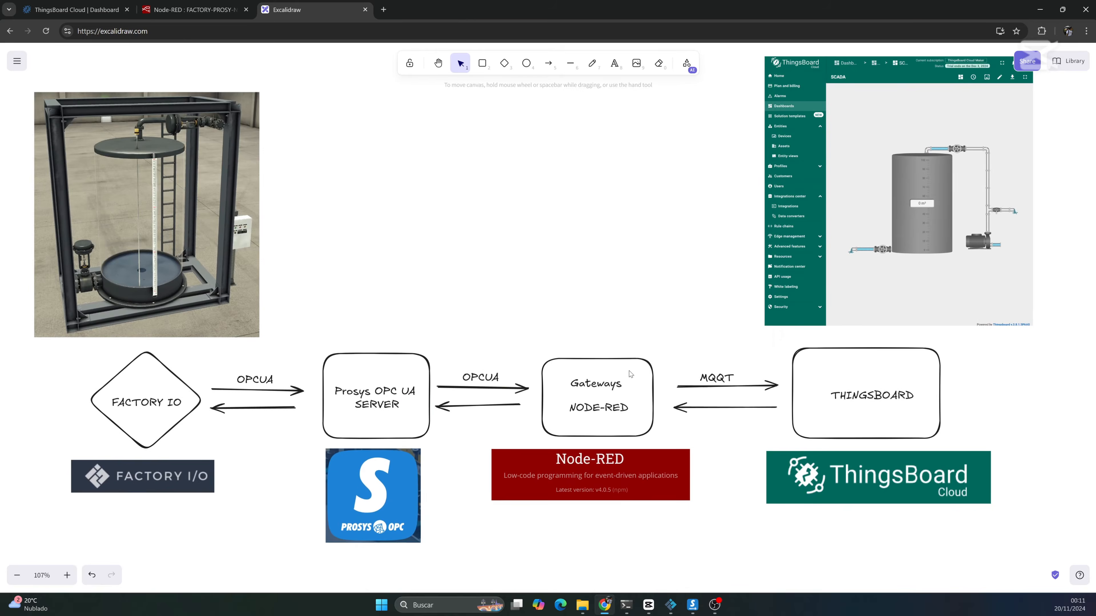
scroll(621, 354, "down", 1)
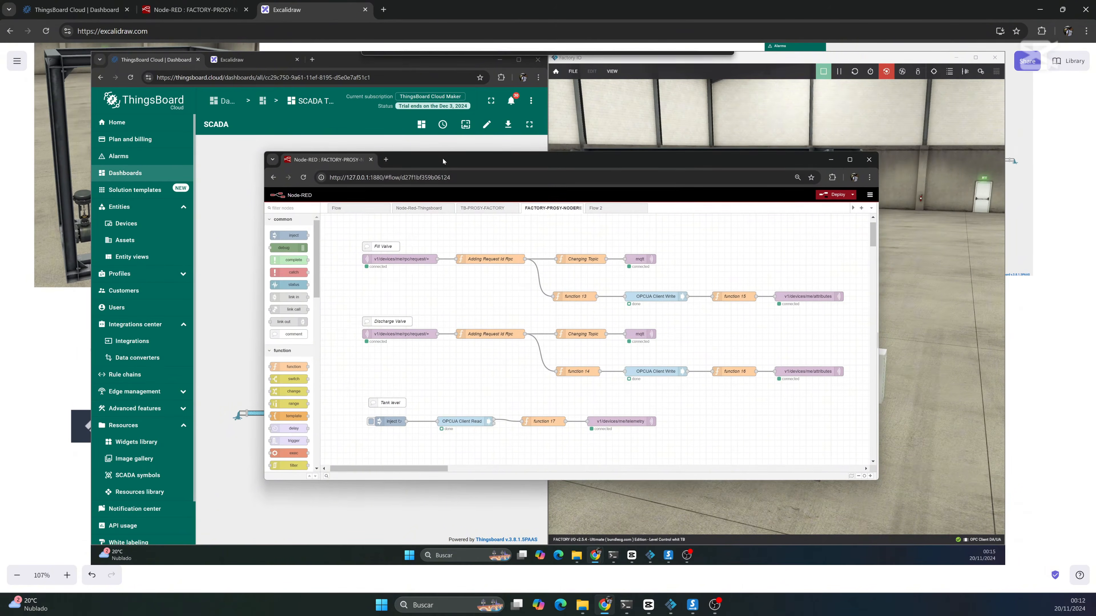
left_click(419, 262)
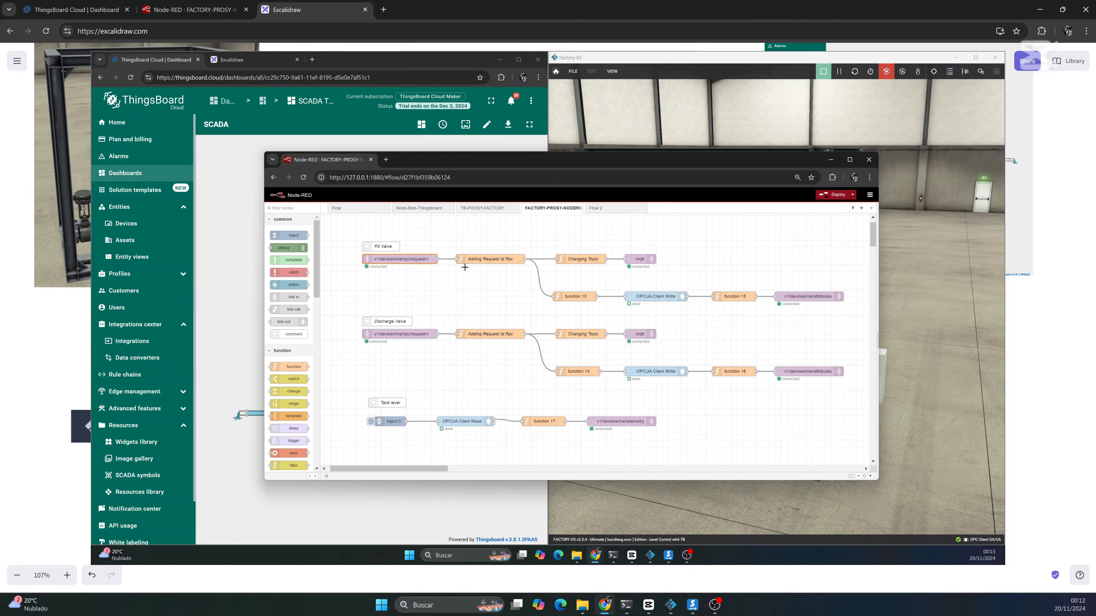
left_click(509, 262)
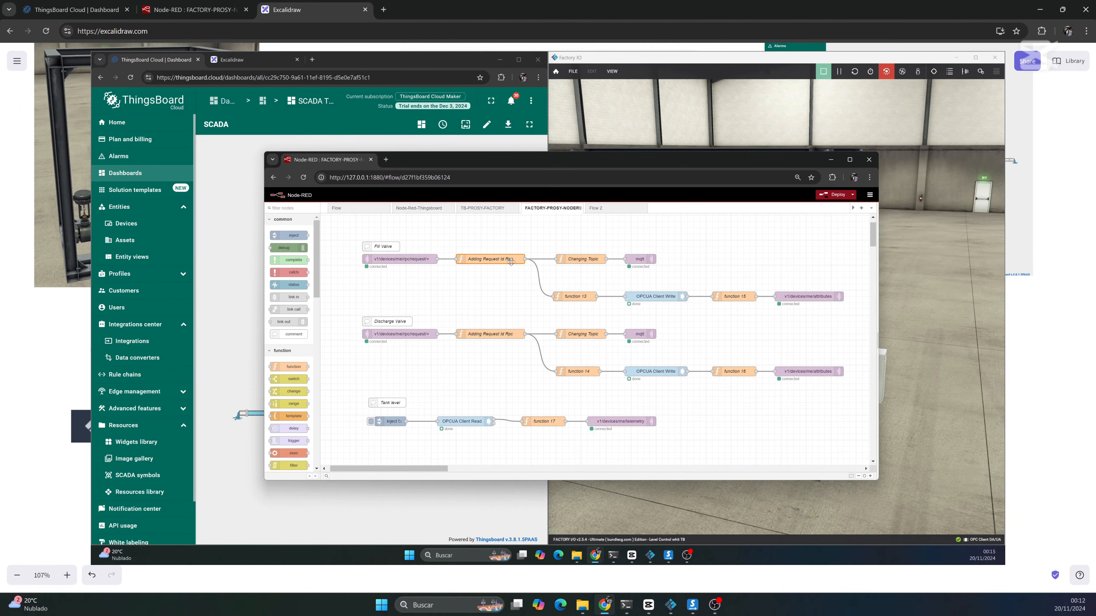
left_click(591, 262)
left_click(641, 265)
left_click(663, 298)
left_click(341, 316)
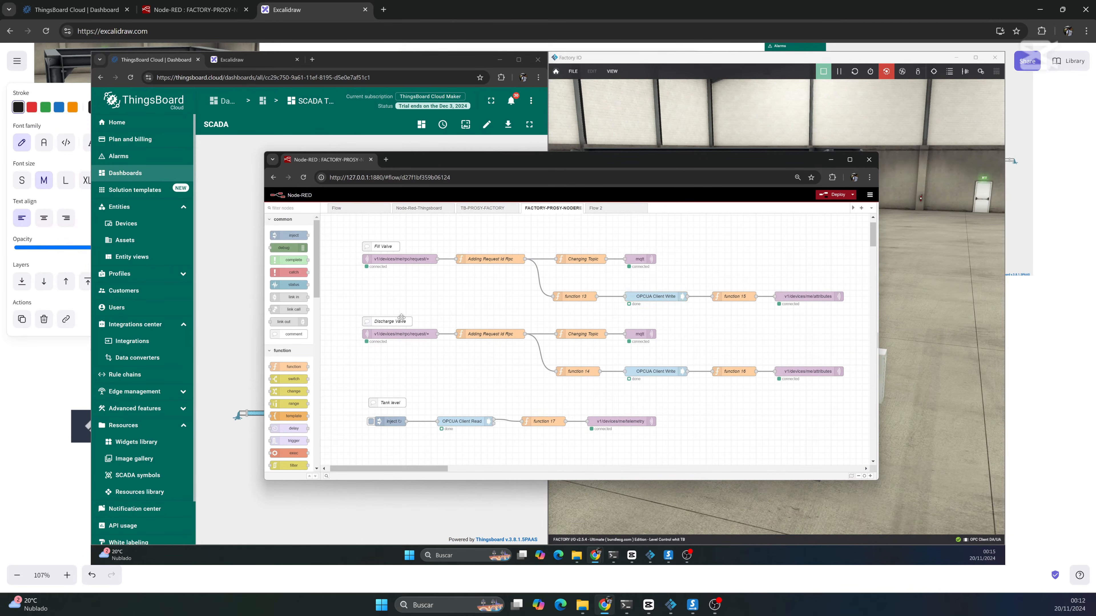
- Inspect the Discharge Valve and Tank level flows in Node-RED
left_click_drag(360, 312, 844, 391)
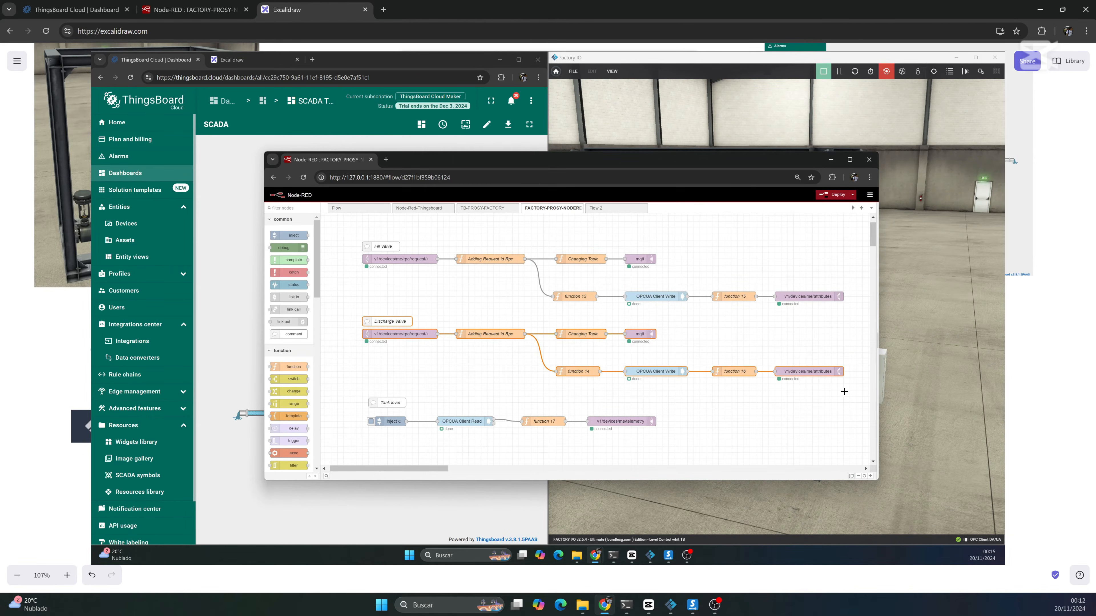
left_click(778, 346)
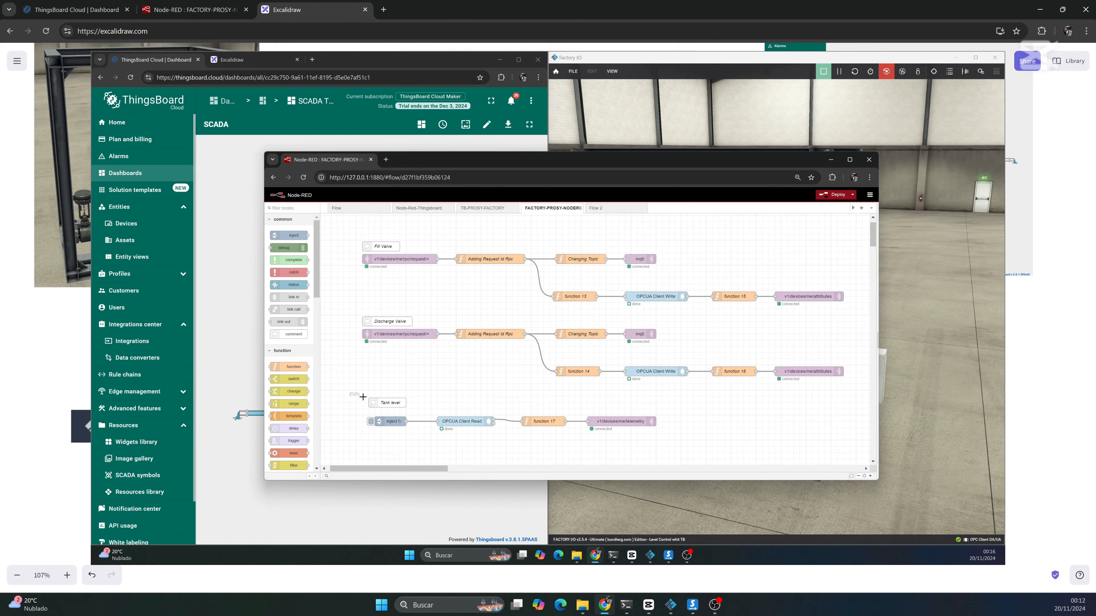
left_click_drag(362, 397, 705, 445)
left_click(709, 438)
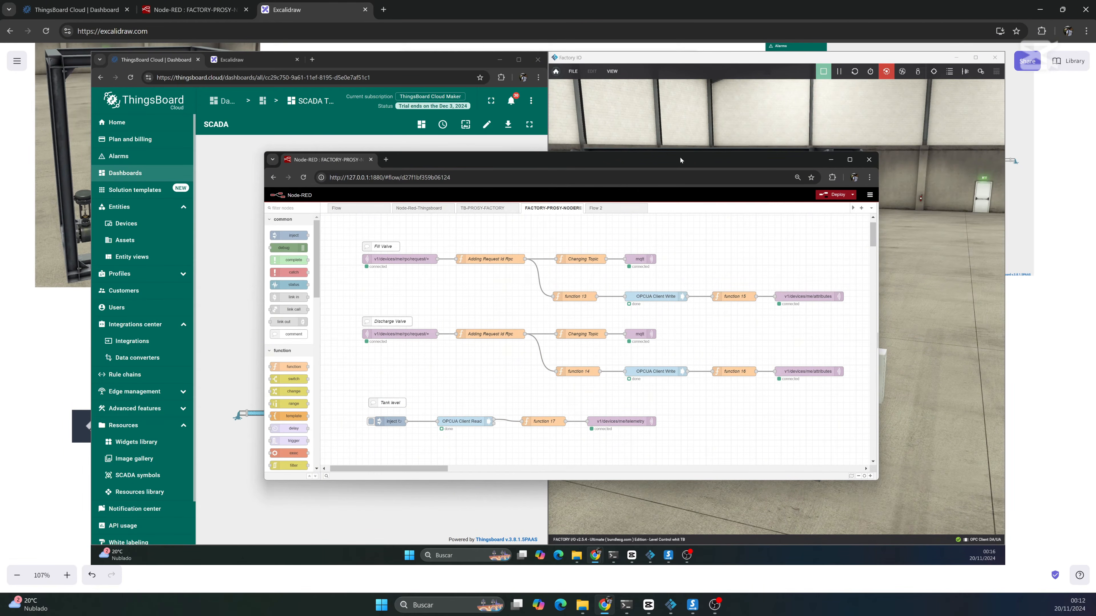
left_click_drag(678, 162, 680, 165)
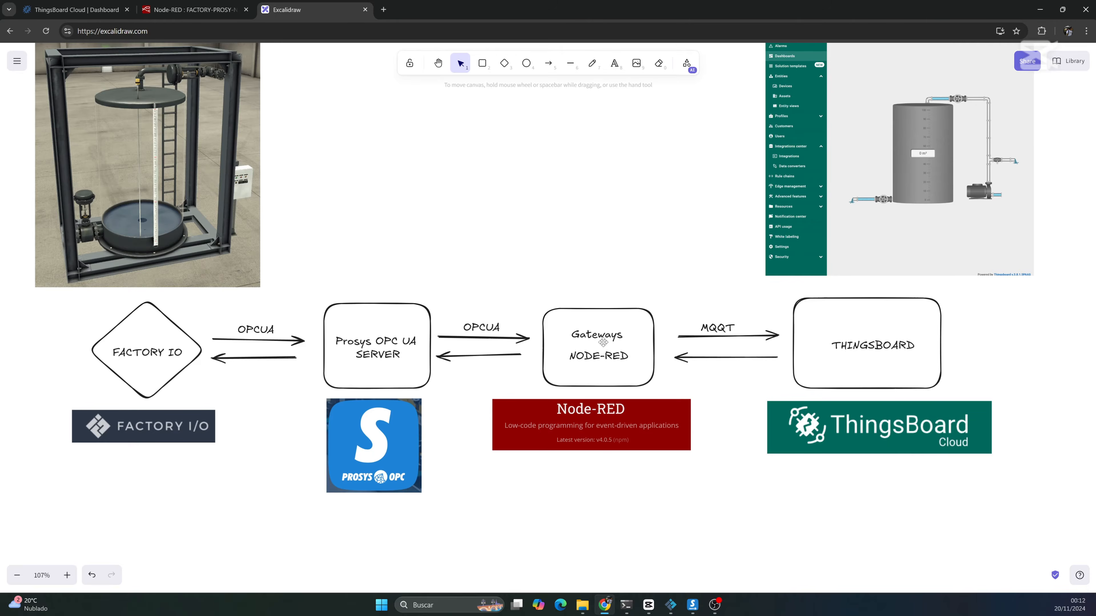
- In Excalidraw, examine the ThingsBoard end of the project diagram and its SCADA dashboard image
left_click_drag(677, 237, 383, 344)
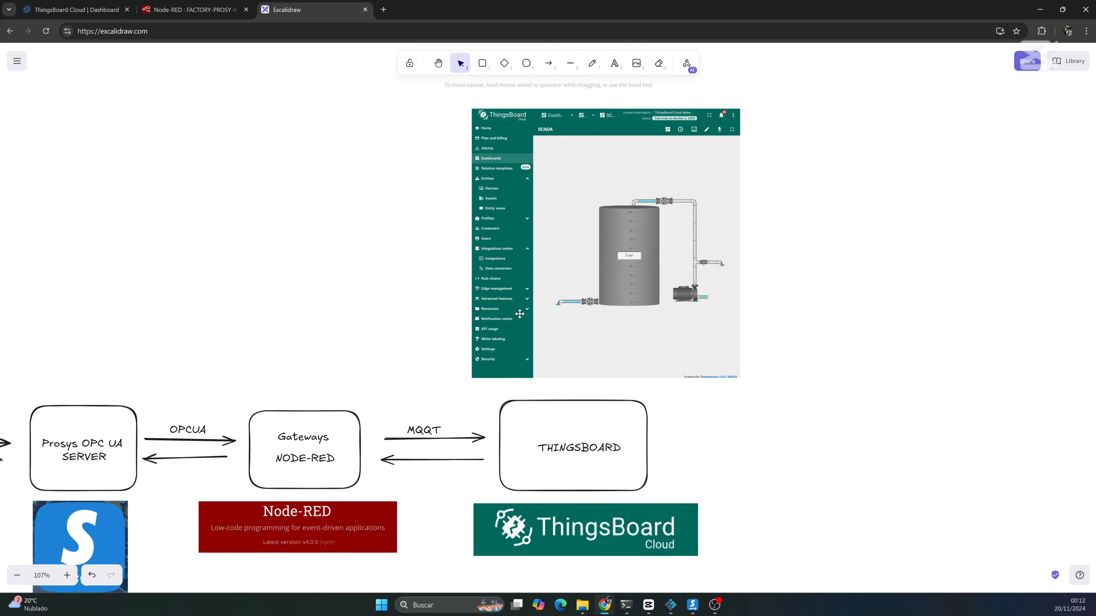
left_click(586, 453)
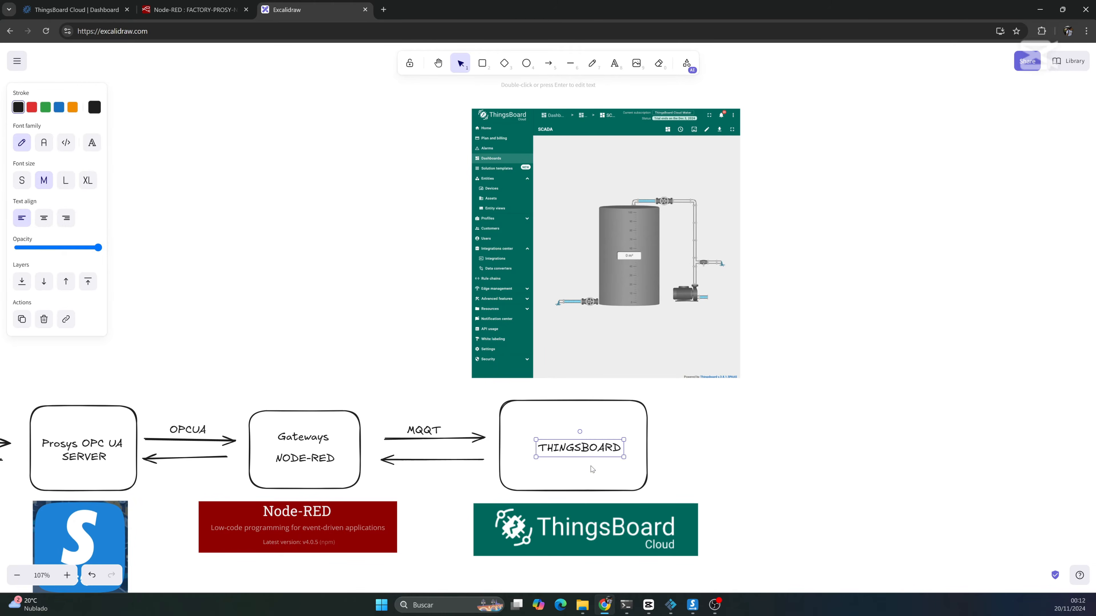
left_click(591, 514)
left_click(718, 431)
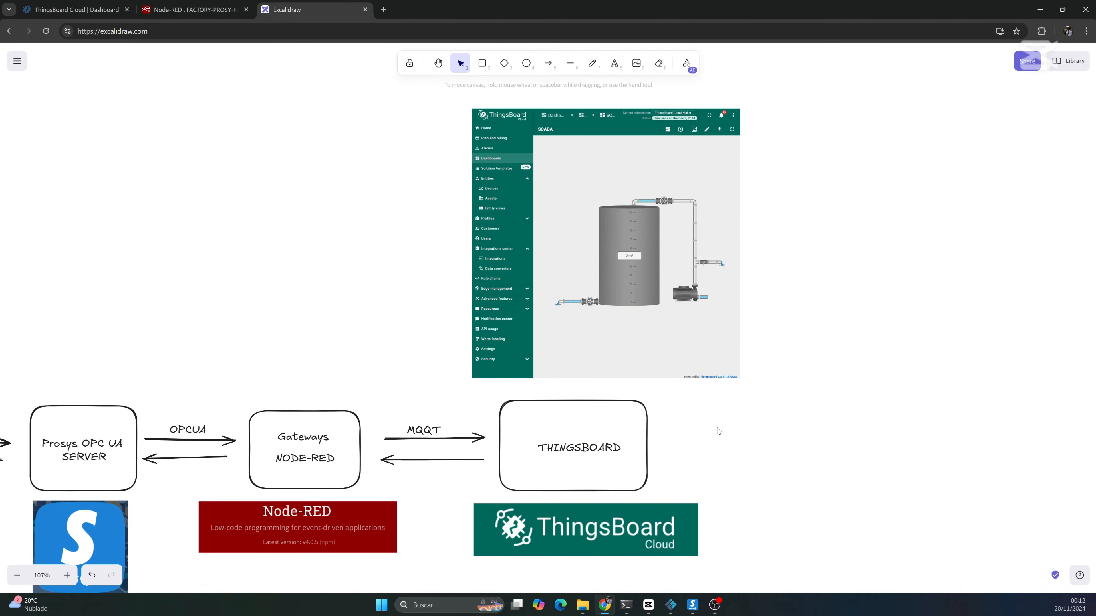
left_click(657, 288)
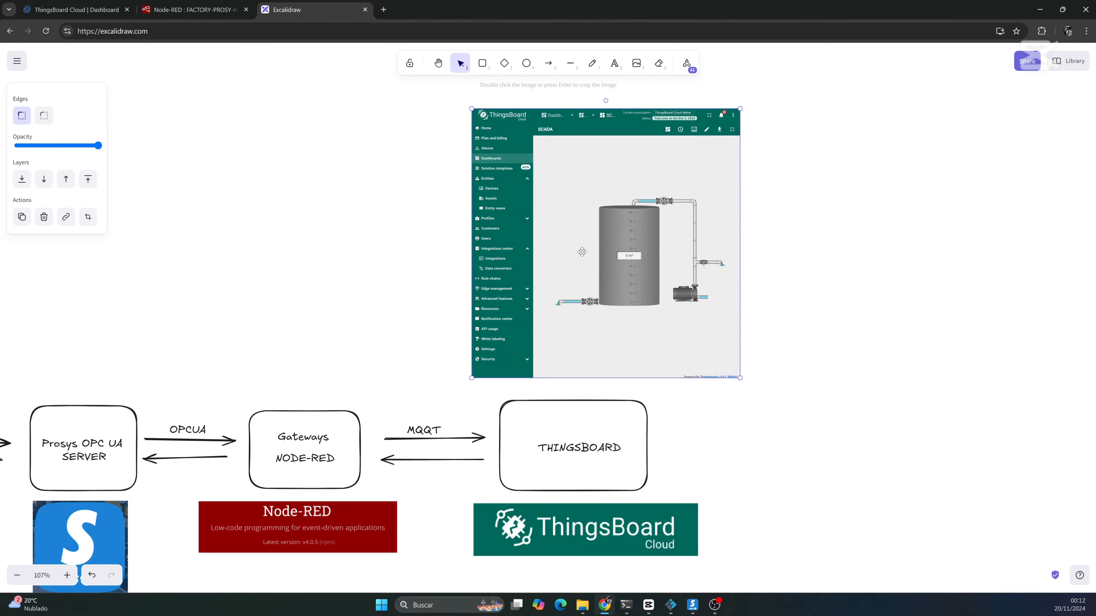
left_click_drag(438, 366, 777, 323)
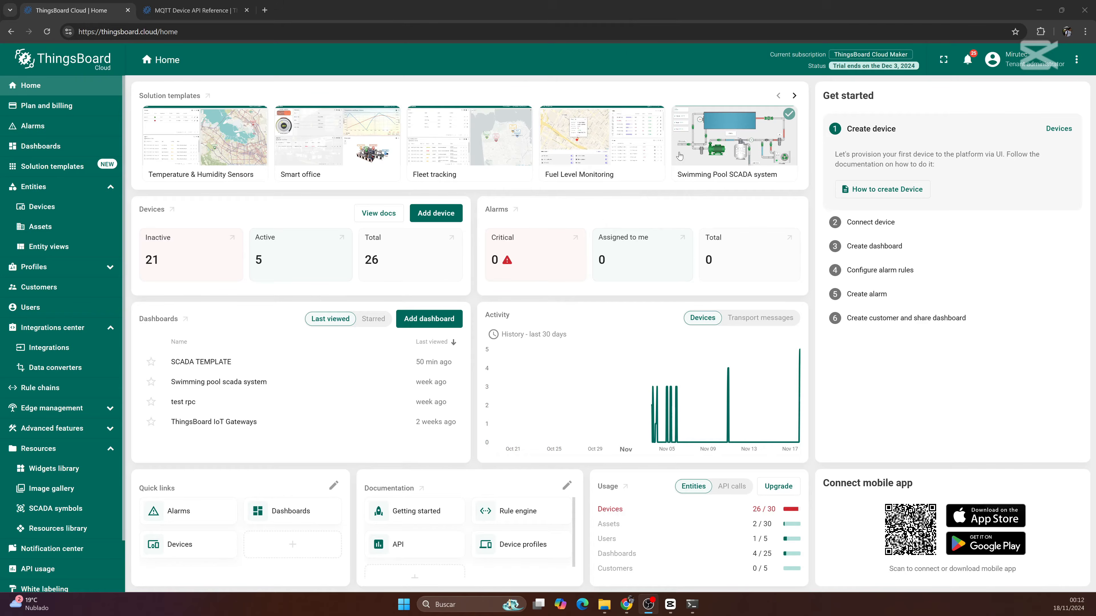
- In ThingsBoard Cloud, create a new dashboard titled MY SCADA
mouse_move(730, 157)
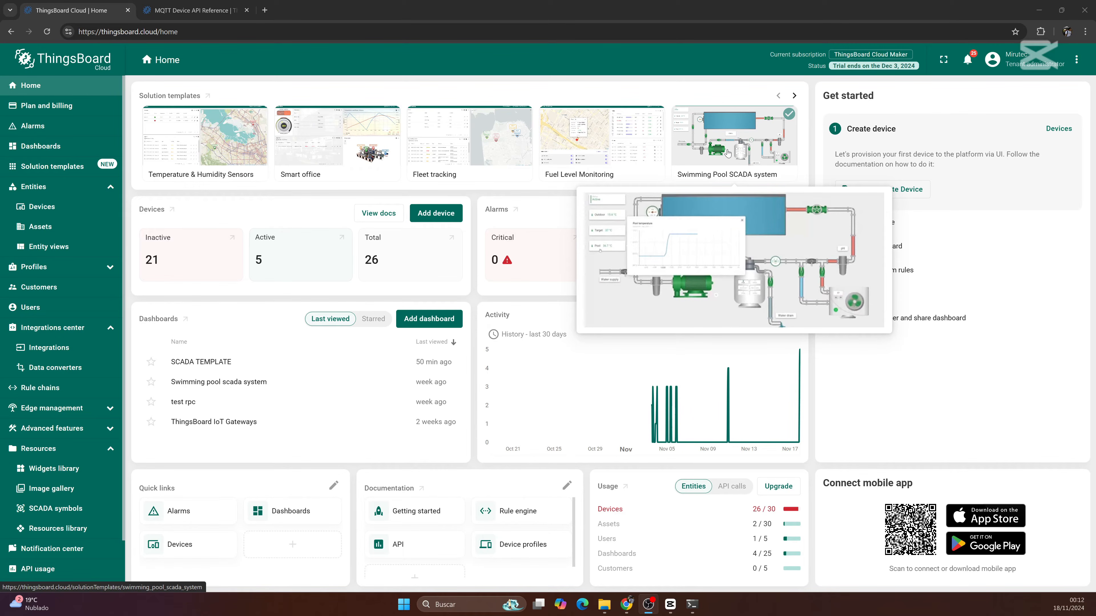
left_click(43, 148)
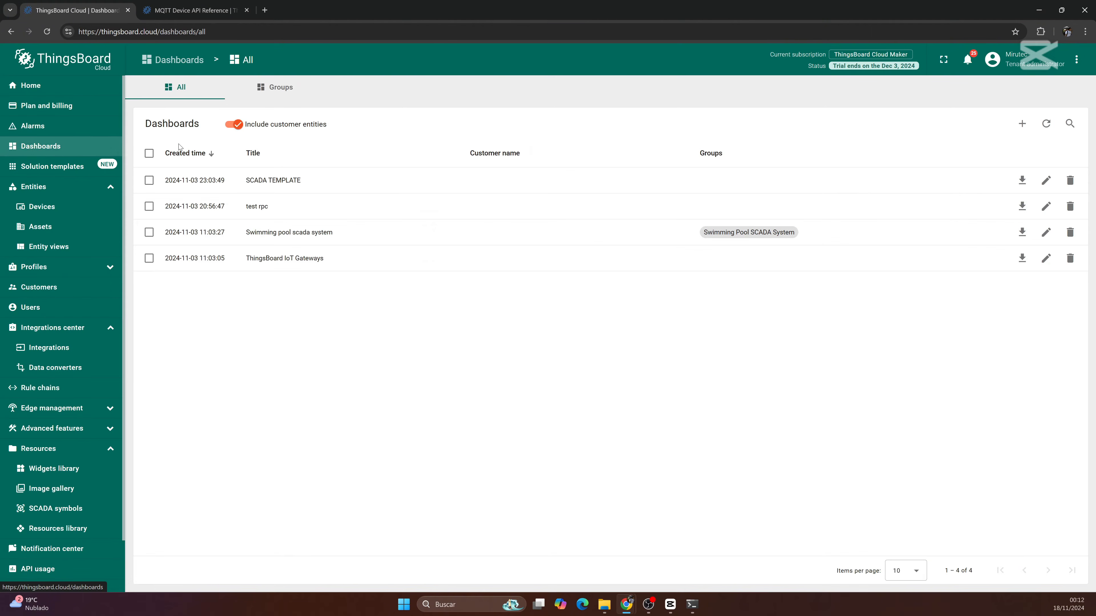
left_click(1021, 123)
left_click(975, 150)
left_click(525, 185)
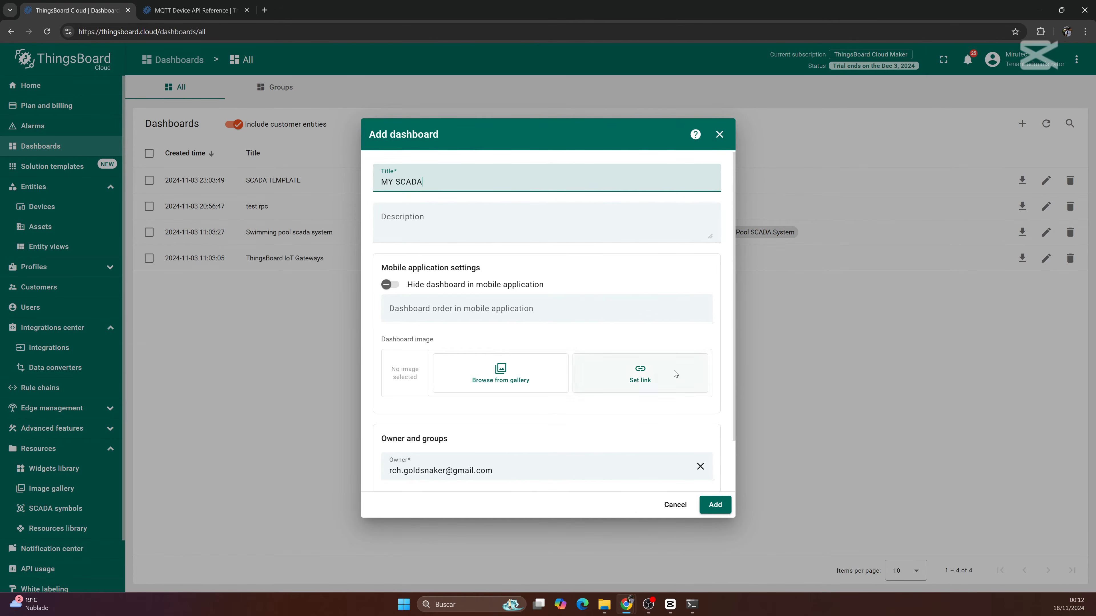
left_click(717, 506)
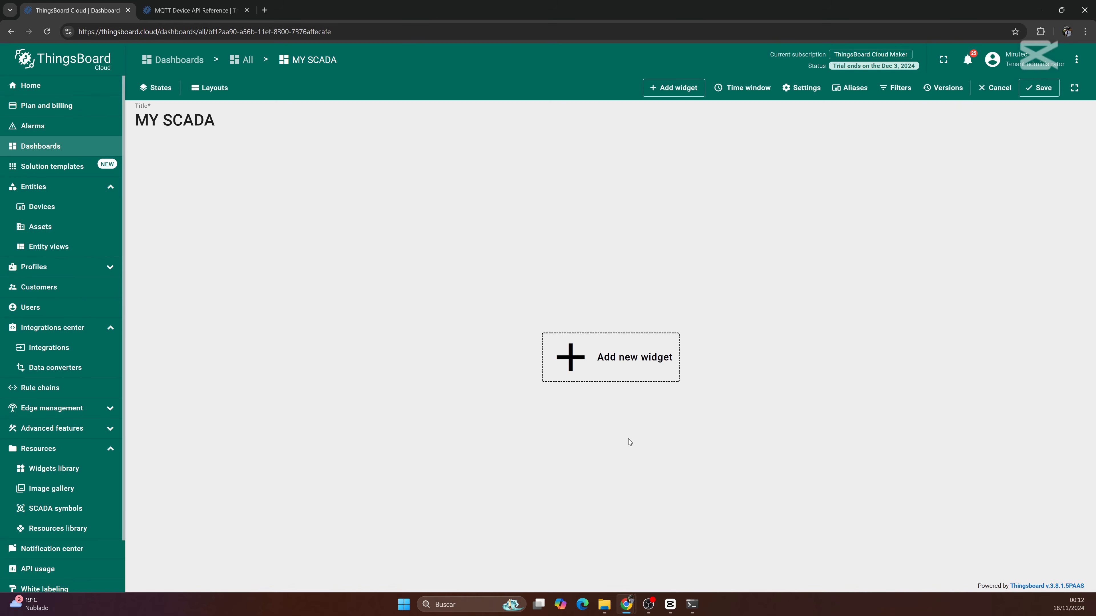
- Change the MY SCADA dashboard's layout type to SCADA and save the layout settings
left_click(211, 88)
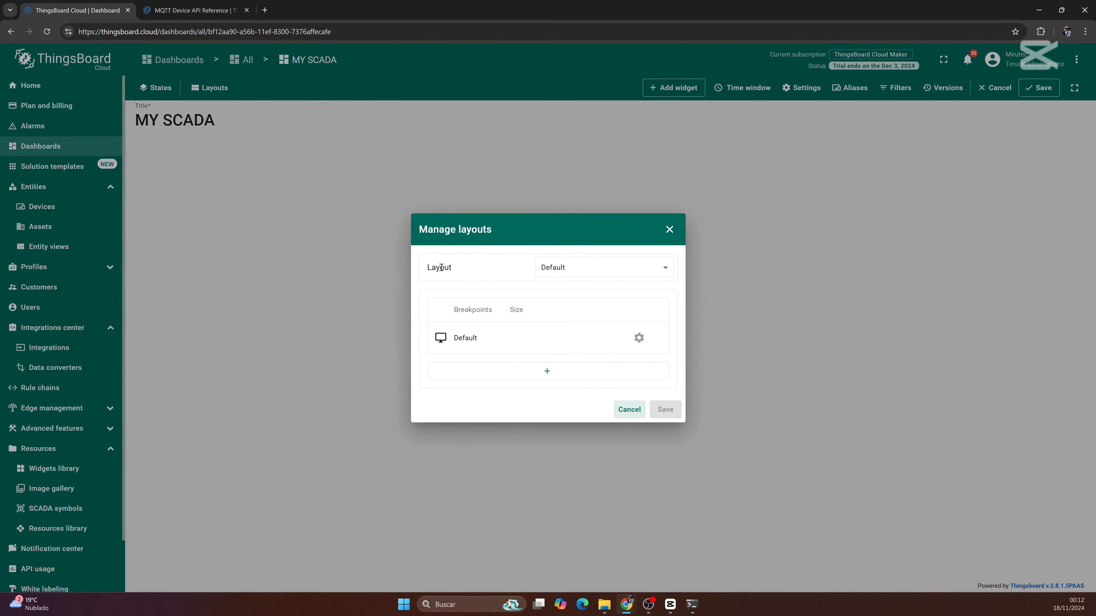
left_click(554, 275)
left_click(576, 316)
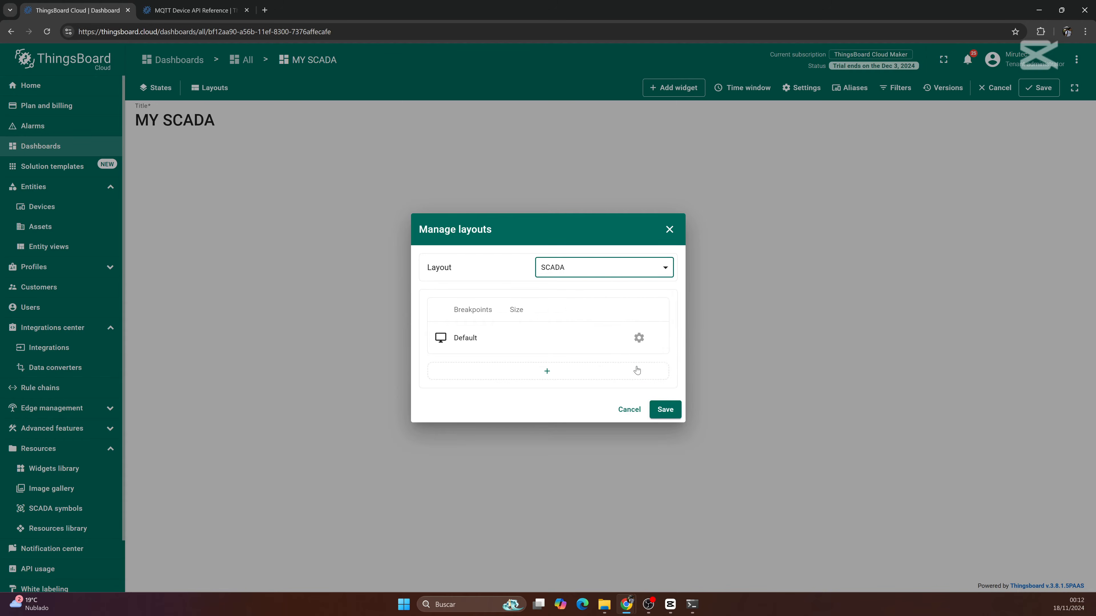
left_click(662, 410)
- Add a Centrifugal pump widget from the SCADA fluid system bundle and move it below the dashboard title, away from the canvas edge
left_click(642, 365)
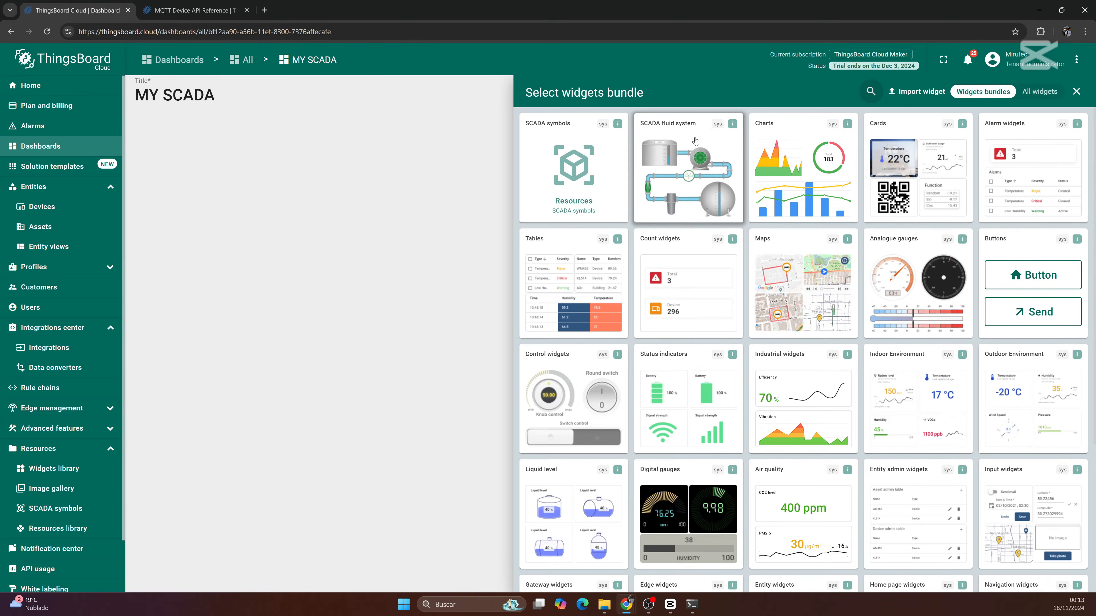
left_click(695, 163)
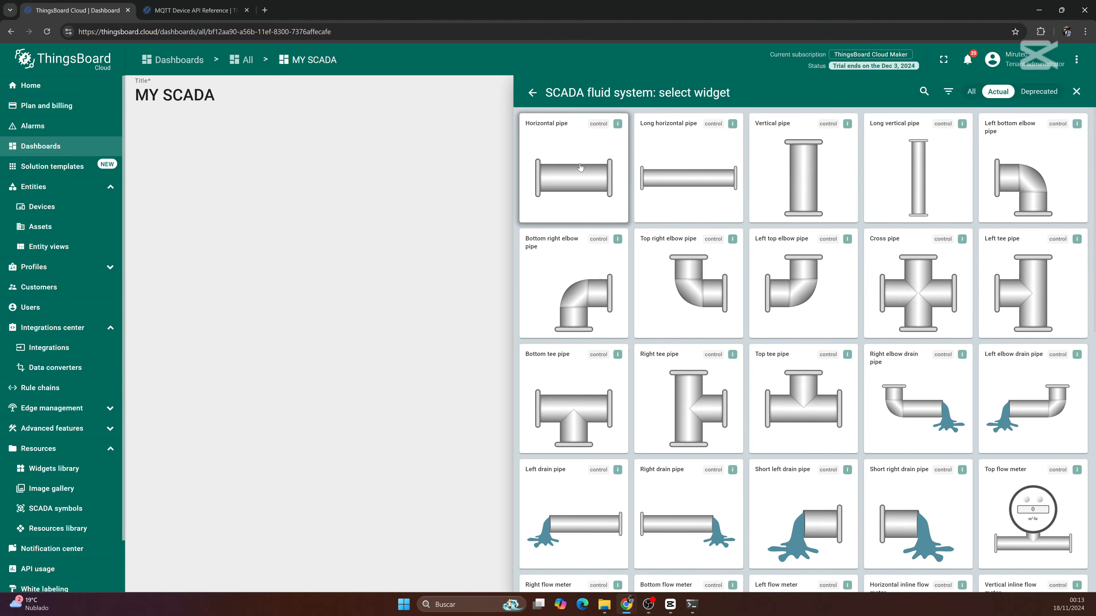
scroll(953, 162, "down", 6)
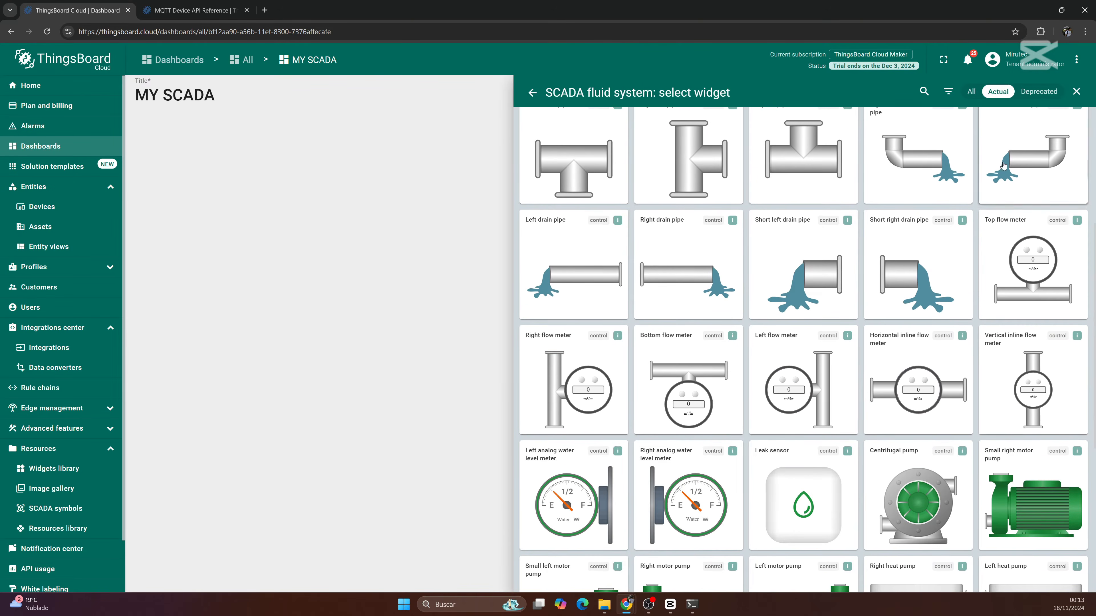
scroll(1010, 163, "down", 20)
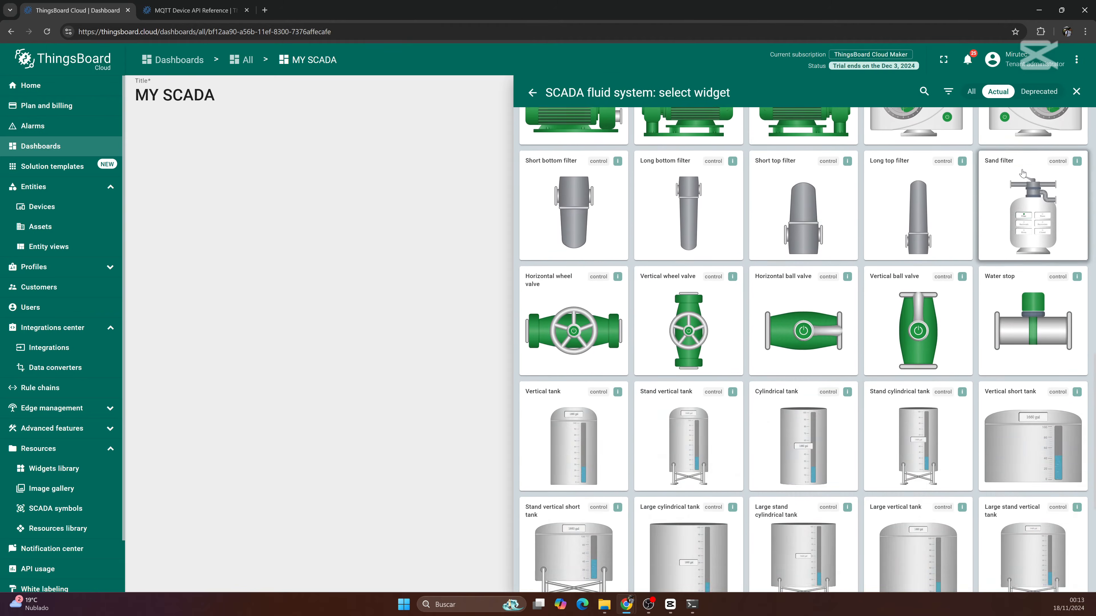
scroll(1041, 357, "up", 18)
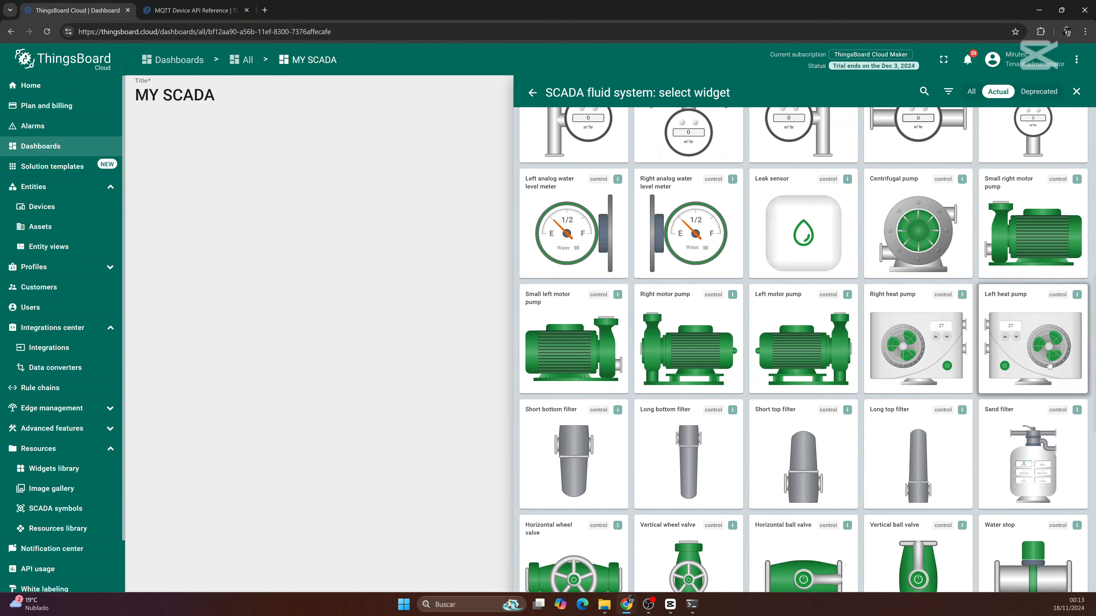
scroll(1044, 356, "down", 3)
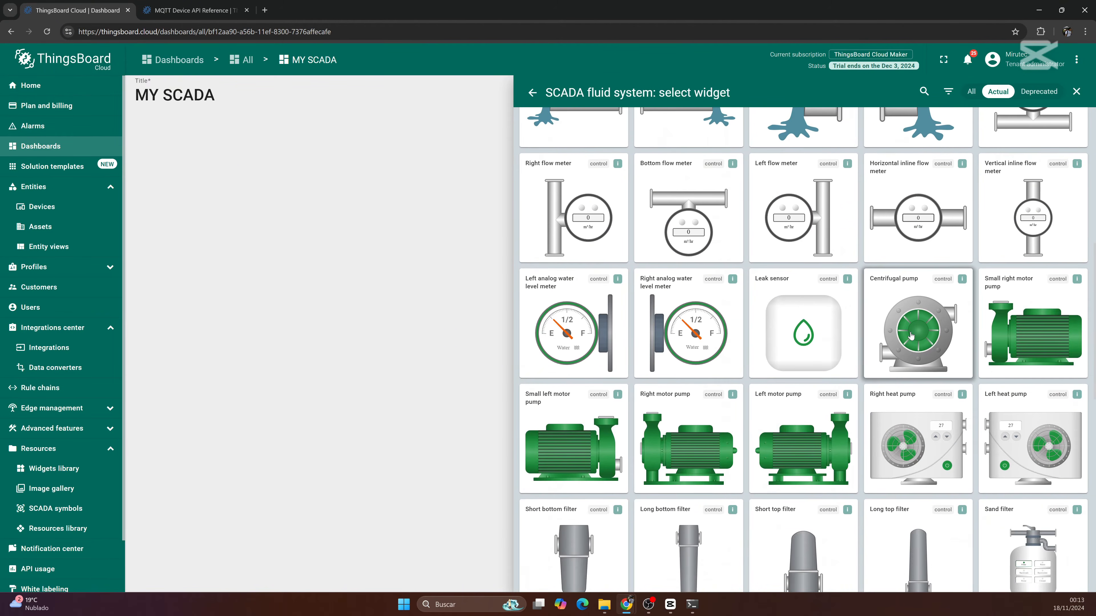
left_click(911, 336)
left_click(753, 516)
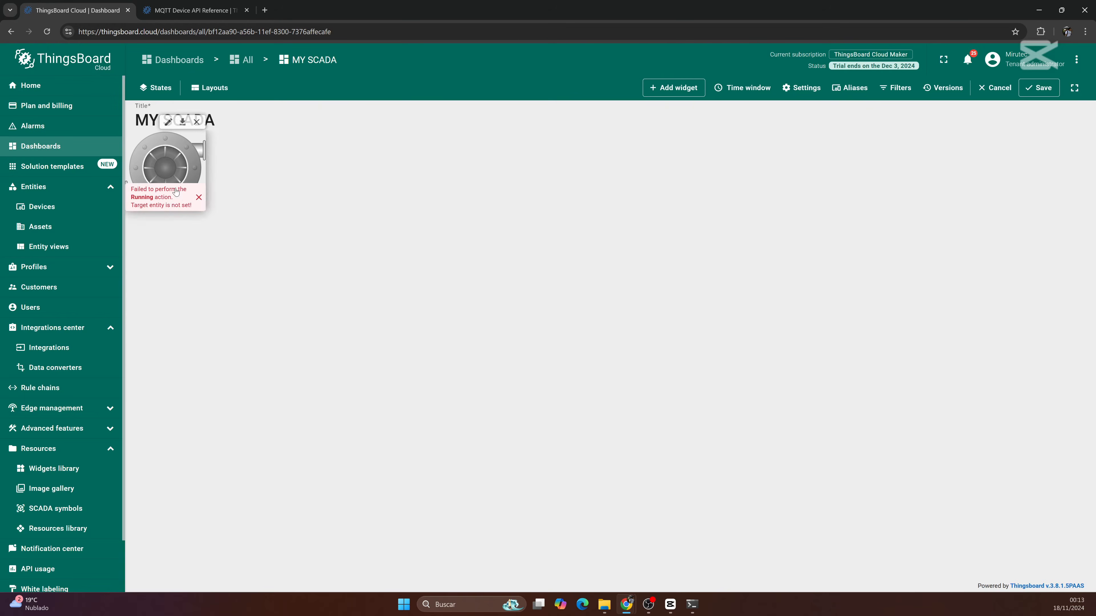
left_click_drag(173, 168, 296, 285)
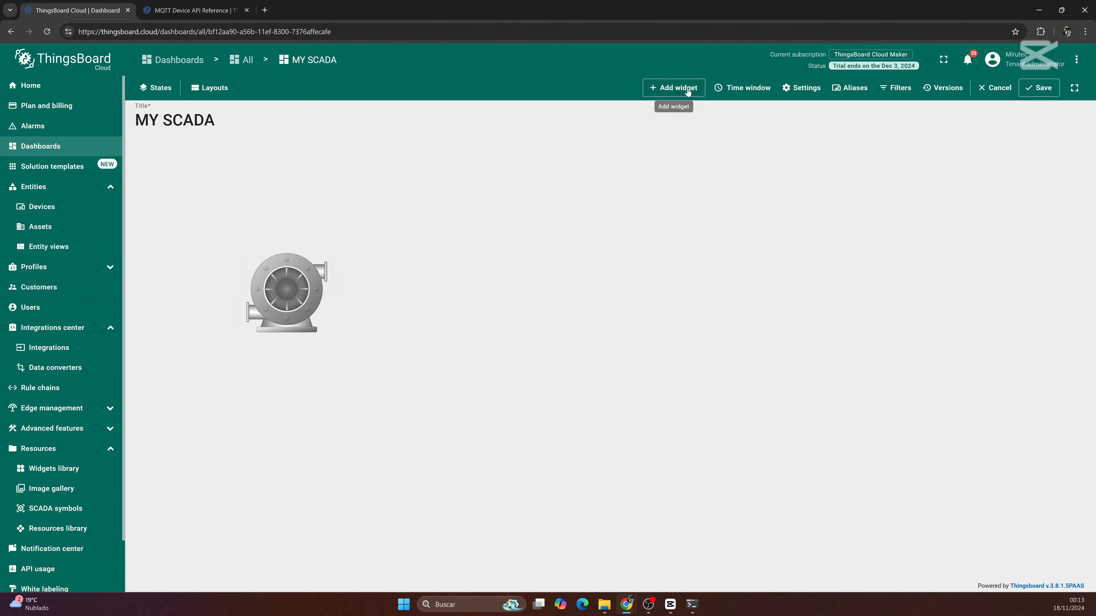
- Add a Long horizontal pipe widget from the SCADA fluid system bundle and align it with the pump's upper outlet
left_click(687, 89)
left_click(723, 186)
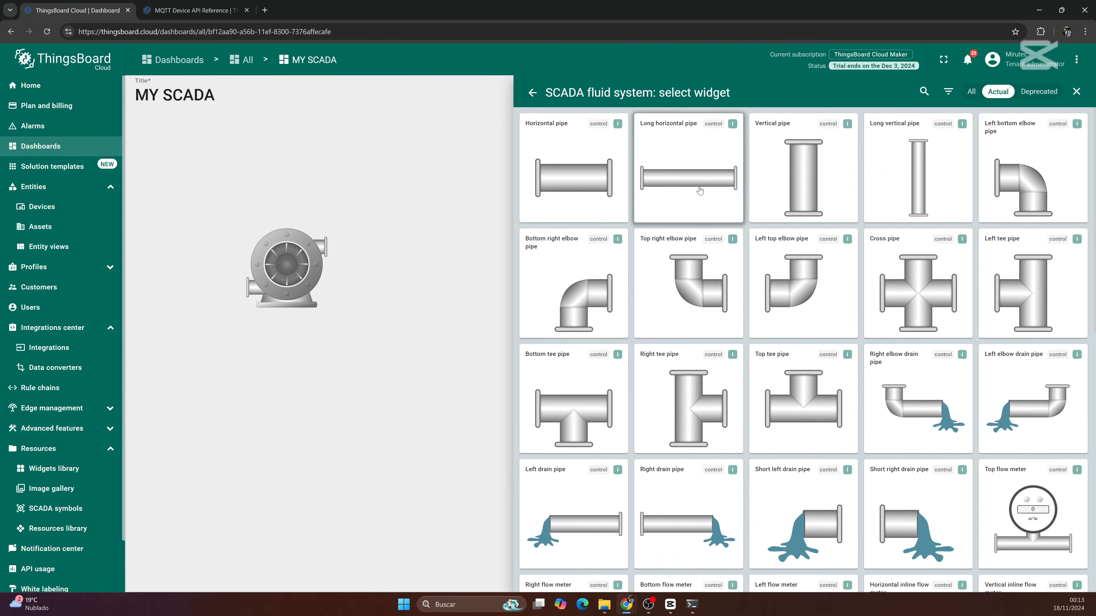
left_click(700, 191)
left_click(752, 512)
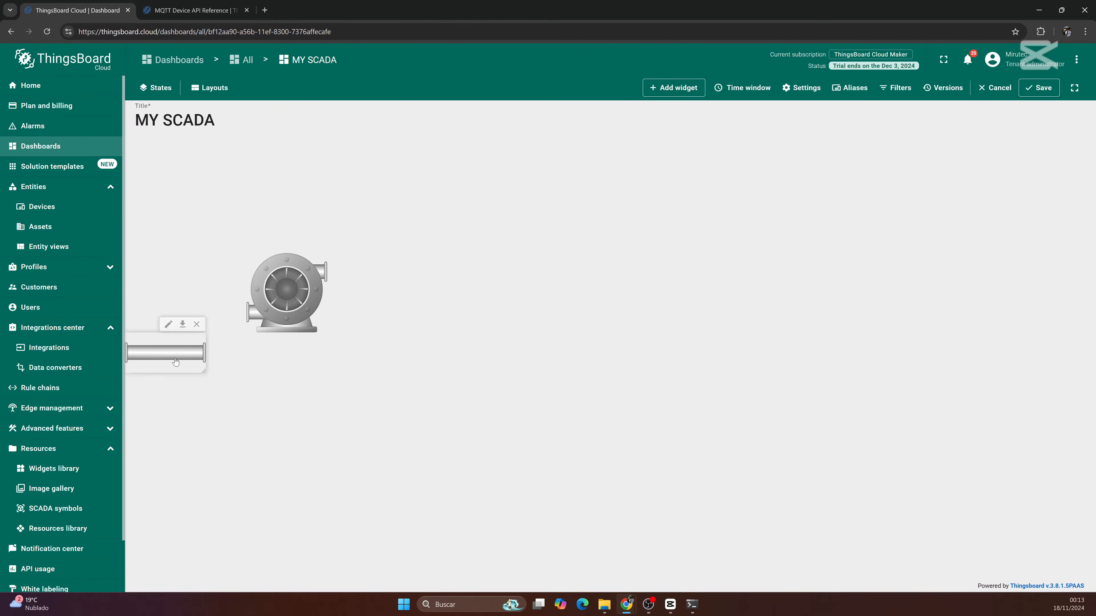
left_click_drag(168, 352, 367, 272)
- Add a Horizontal wheel valve widget from the SCADA fluid system bundle and attach it to the free end of the pipe
left_click(666, 89)
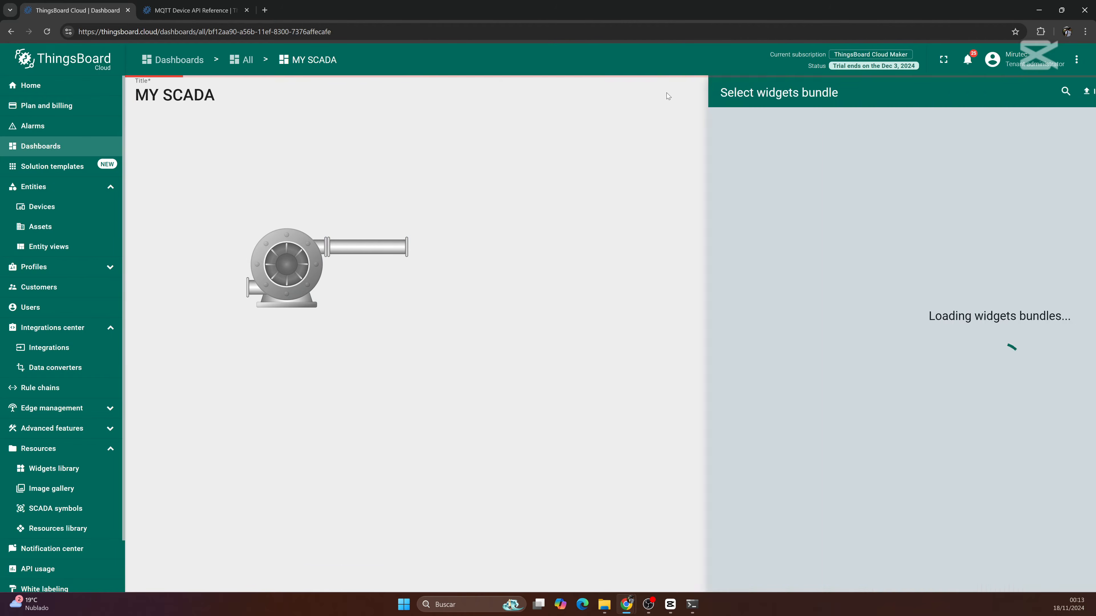
left_click(707, 190)
scroll(690, 345, "down", 10)
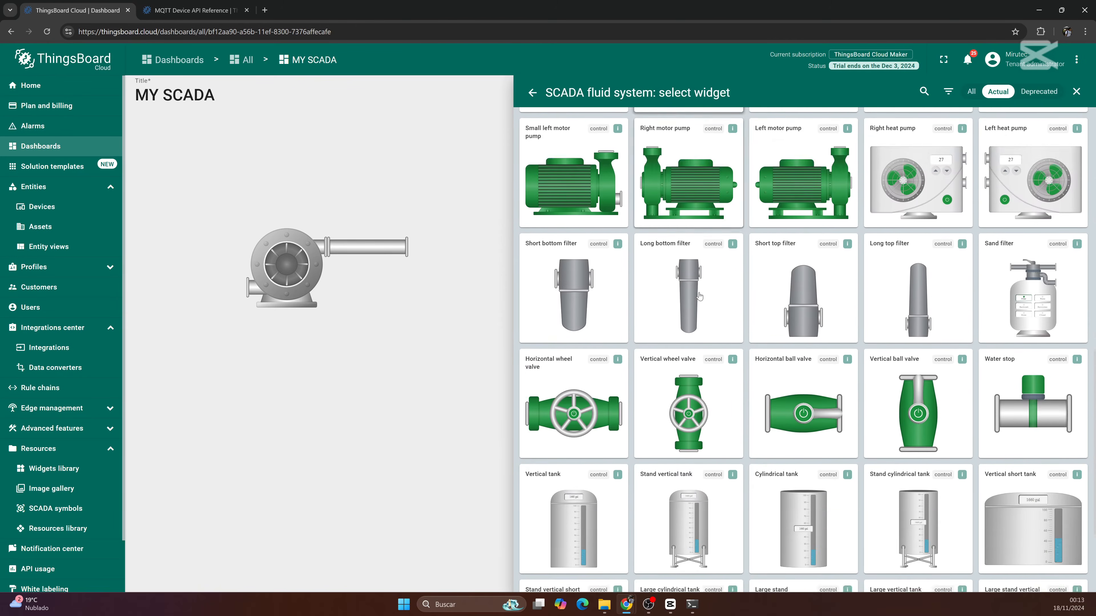
left_click(583, 348)
left_click(752, 512)
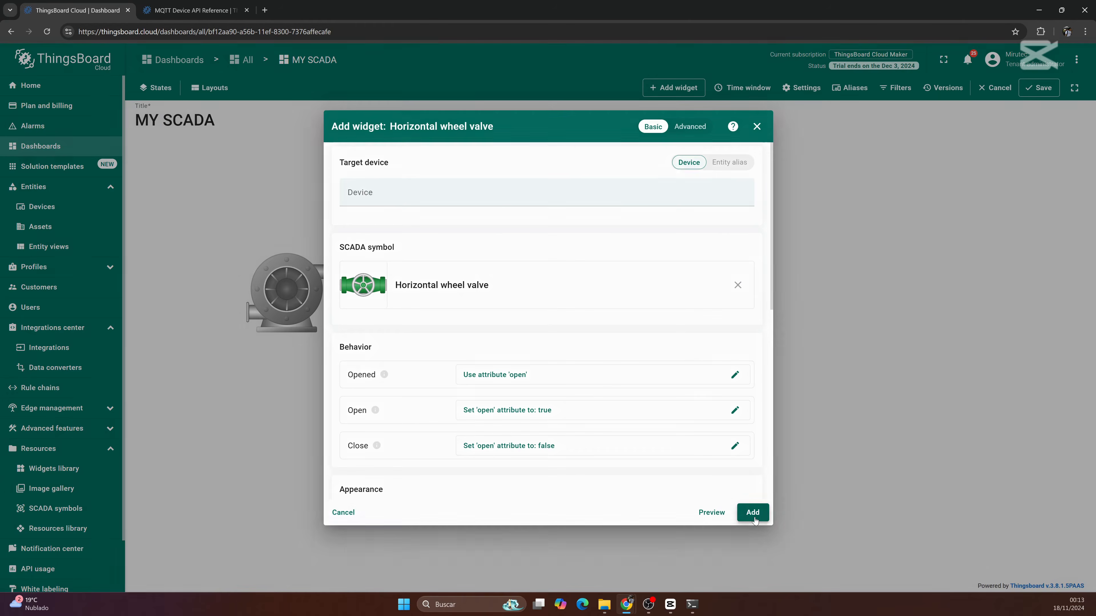
left_click_drag(165, 346, 438, 262)
left_click(481, 274)
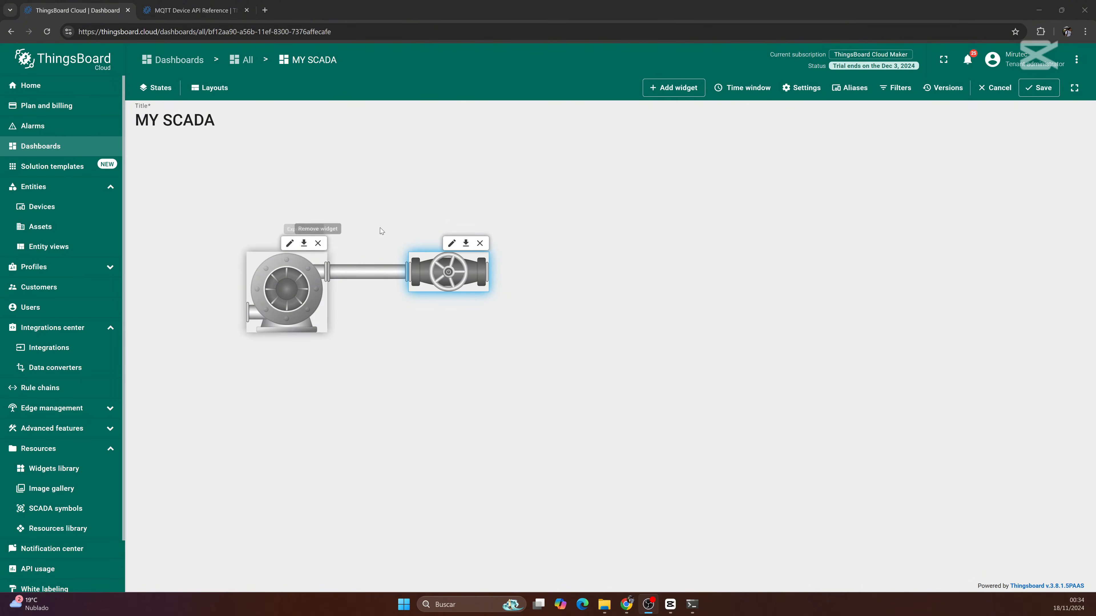
left_click(383, 332)
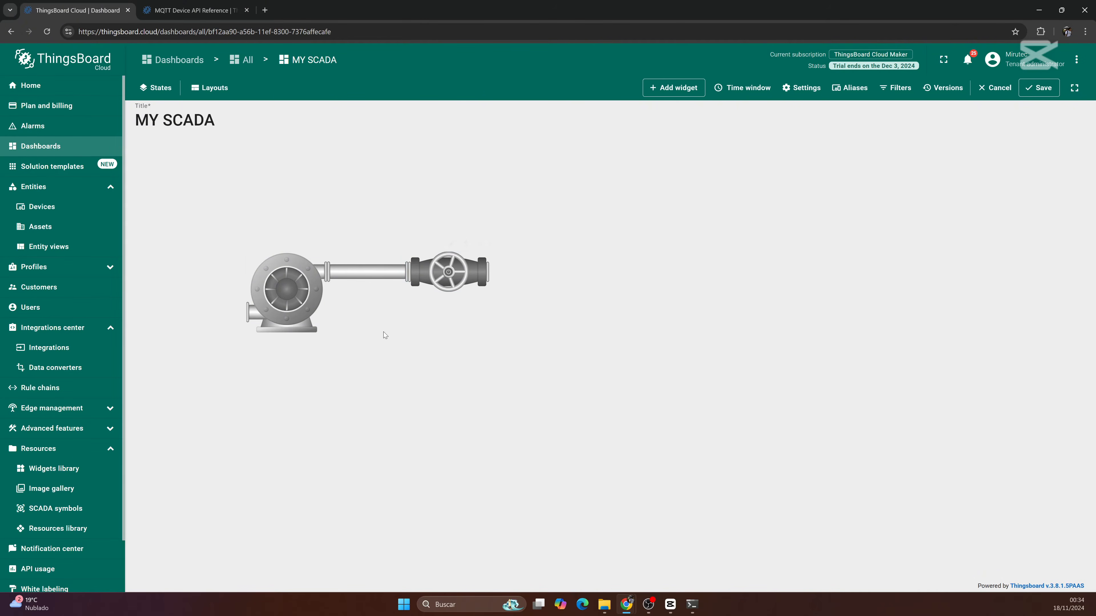
- Set the centrifugal pump's Running behavior to the Do nothing action with value True and apply it to the widget
left_click(307, 290)
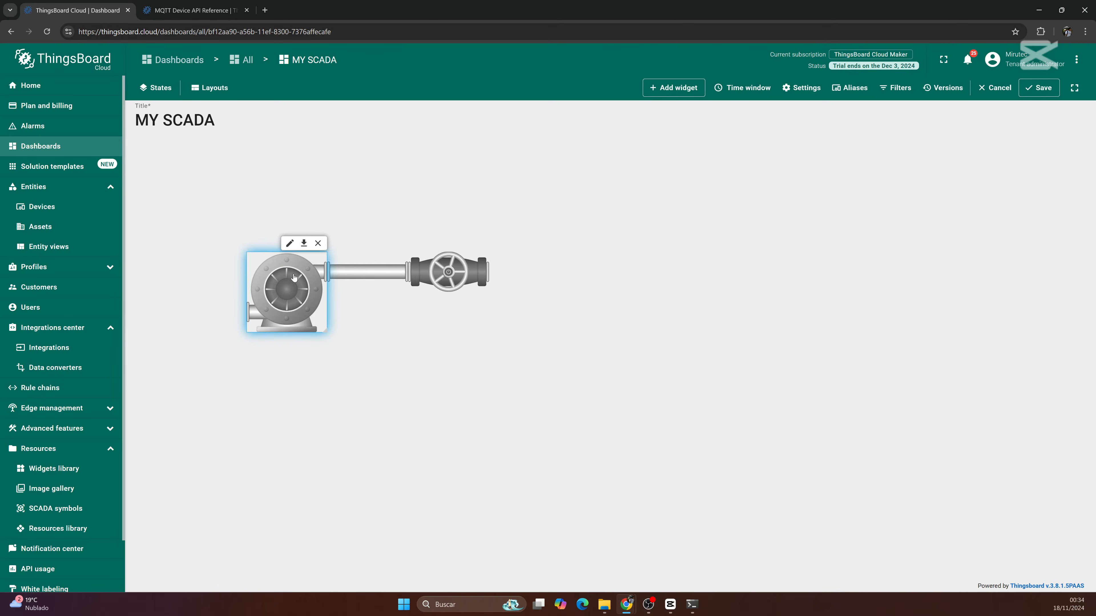
left_click(290, 244)
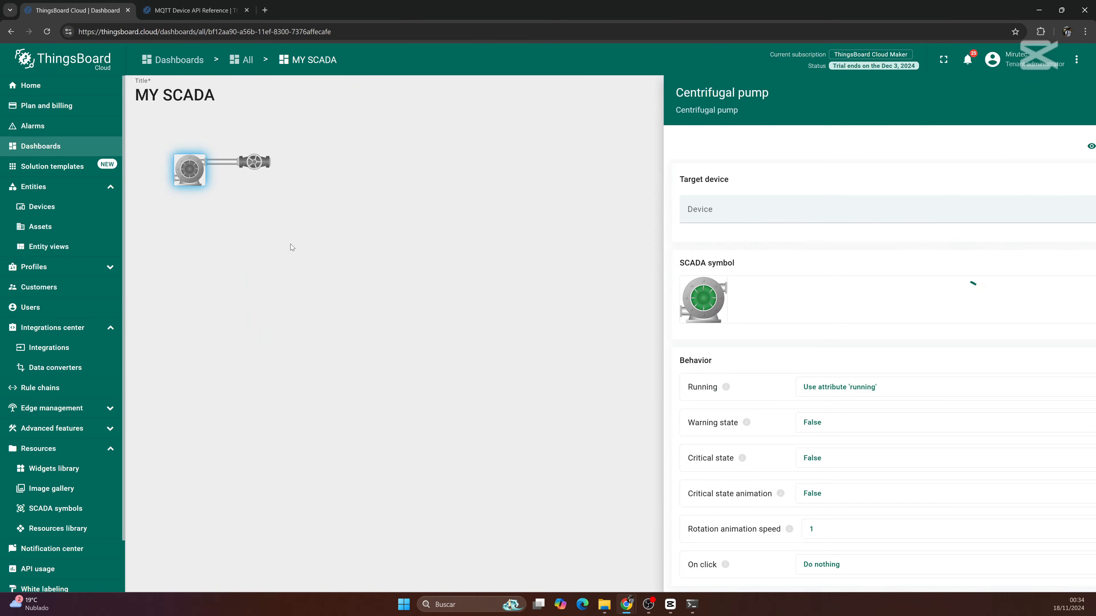
scroll(529, 241, "down", 3)
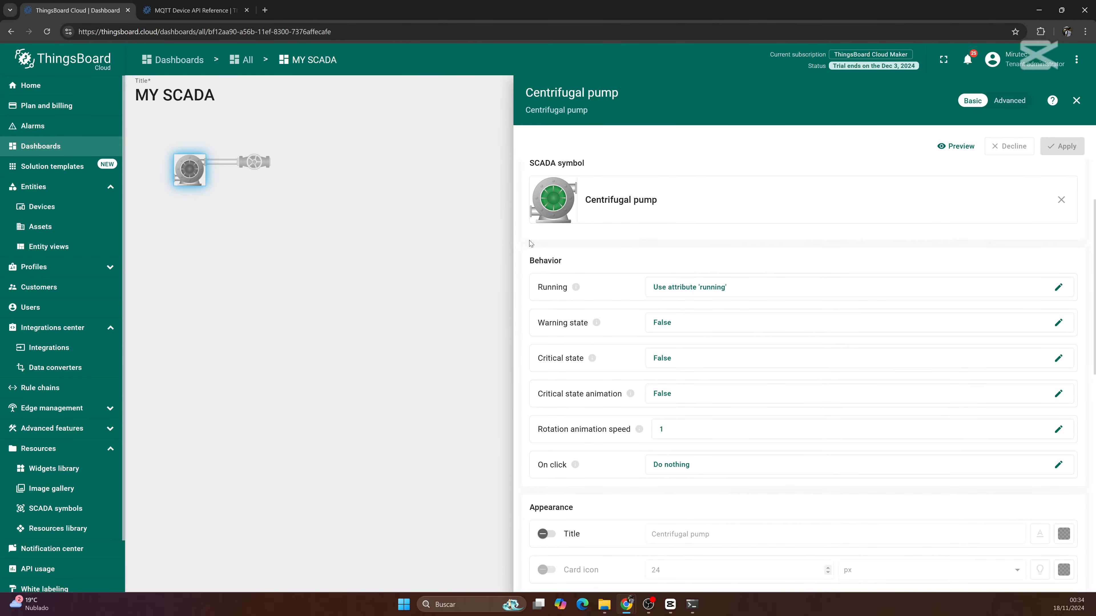
left_click_drag(530, 213, 565, 214)
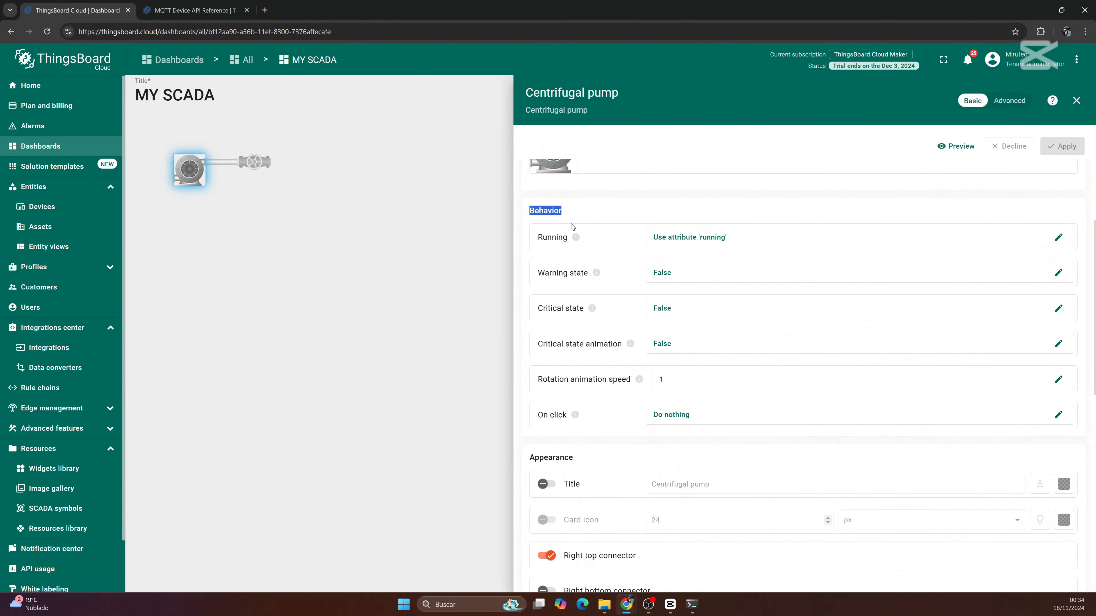
mouse_move(578, 241)
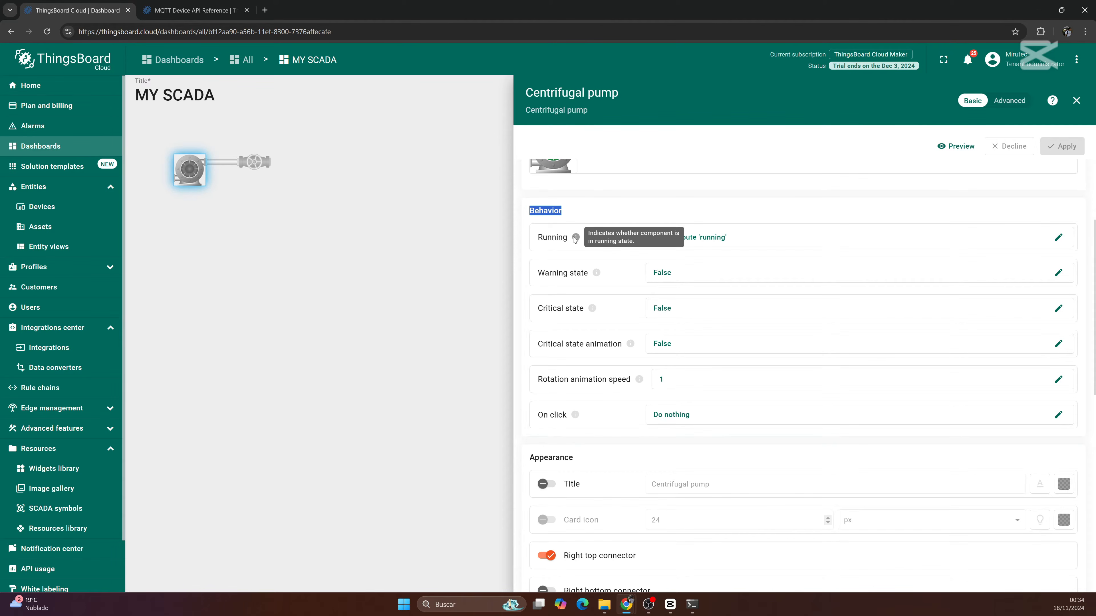
left_click(557, 237)
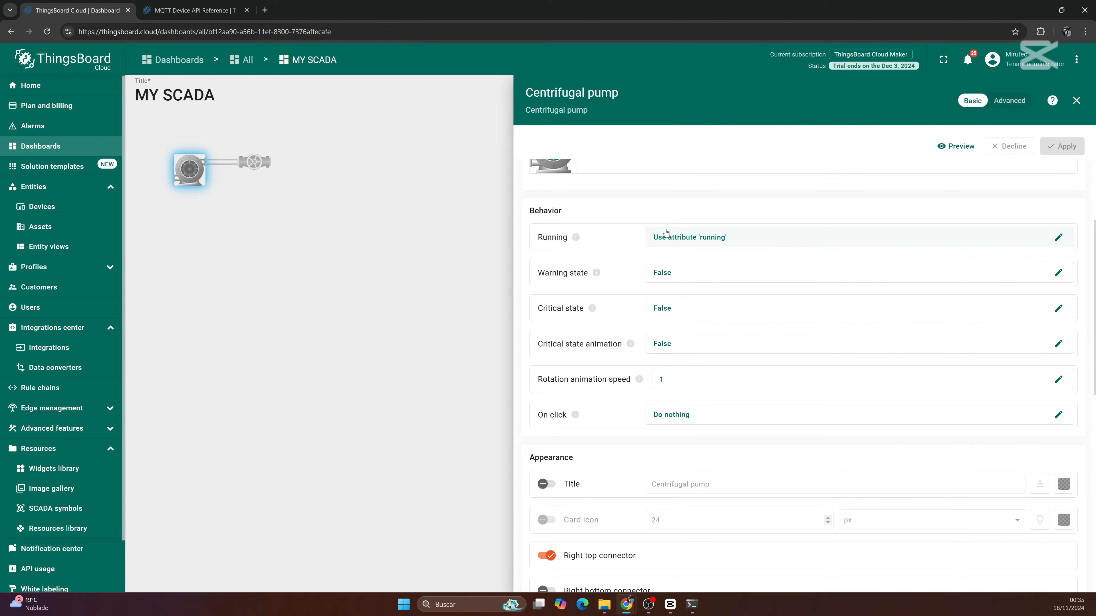
left_click(722, 238)
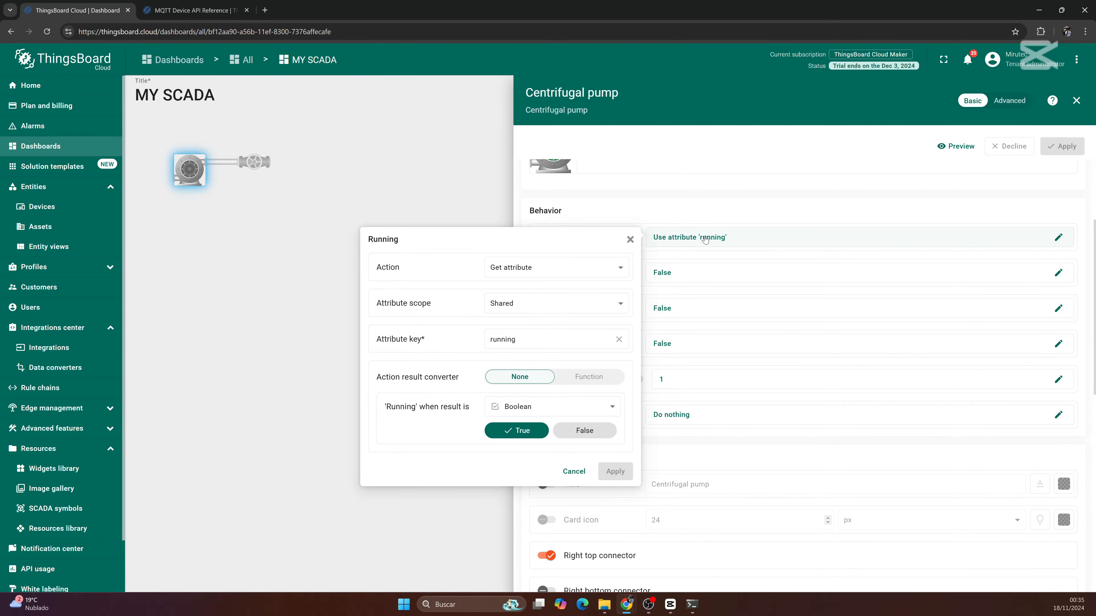
left_click(553, 271)
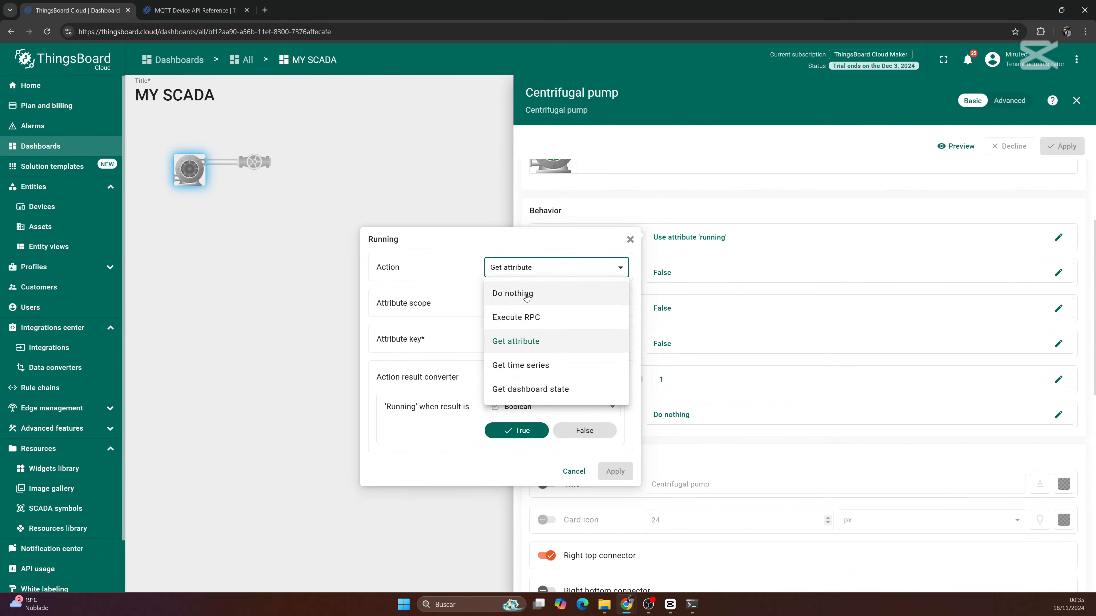
left_click(514, 293)
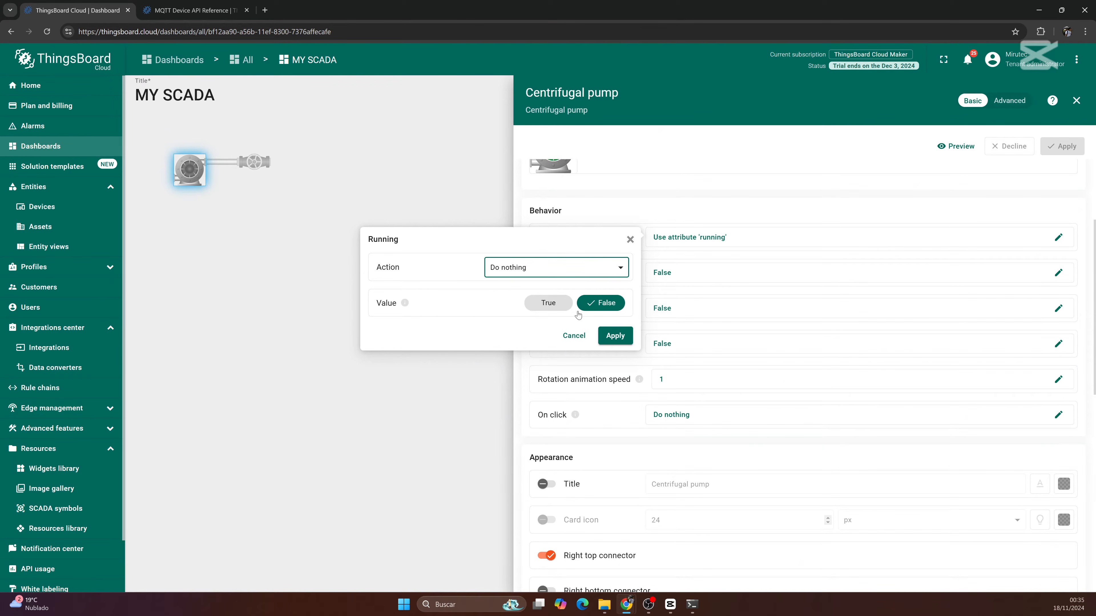
left_click(548, 303)
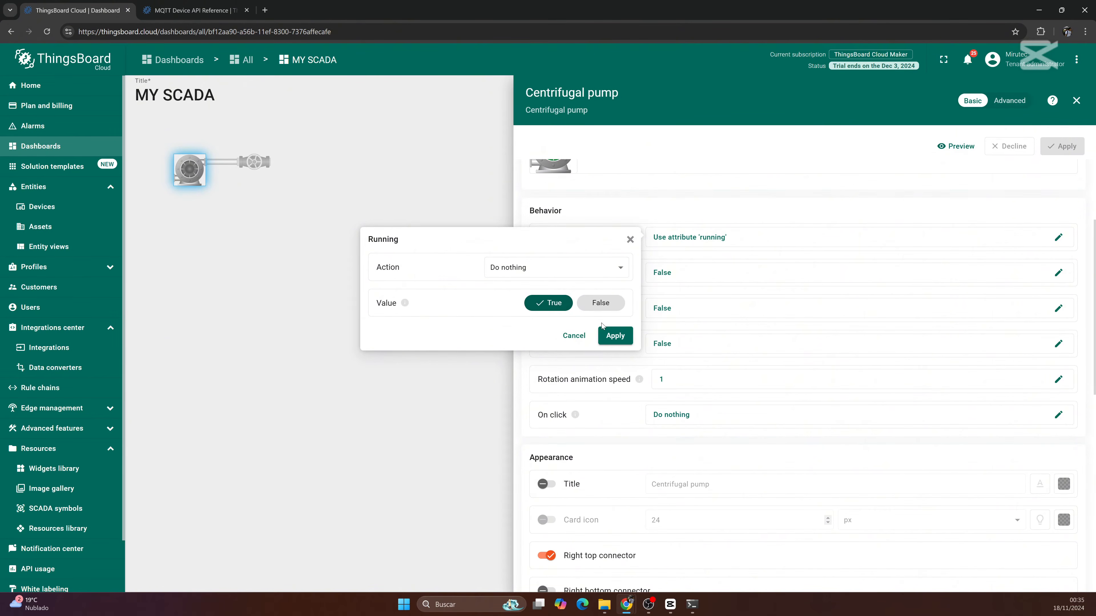
left_click(615, 336)
left_click(1062, 146)
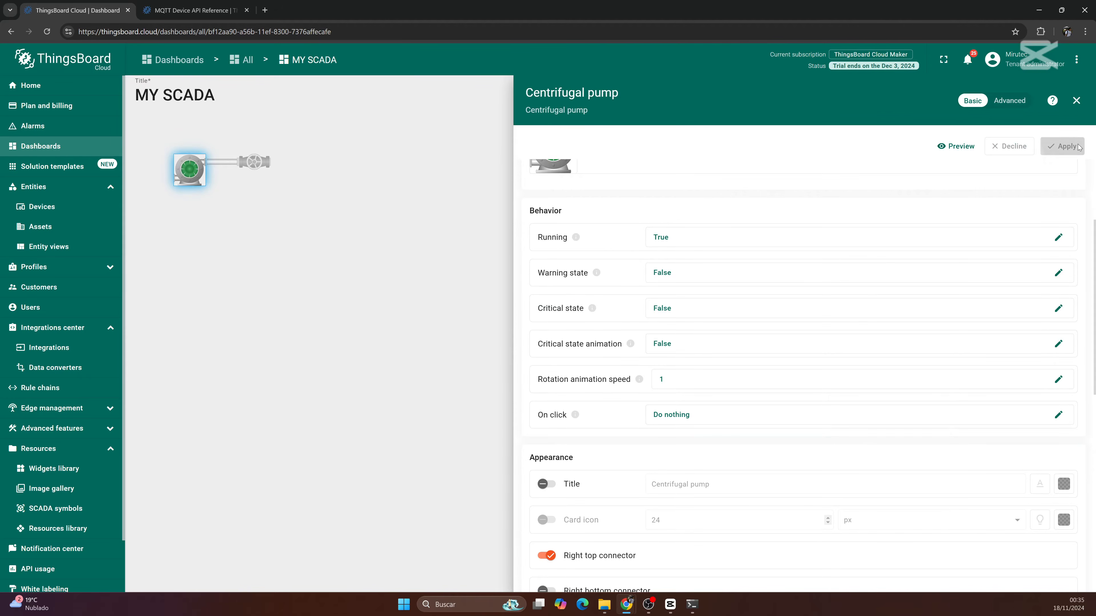
left_click(1075, 101)
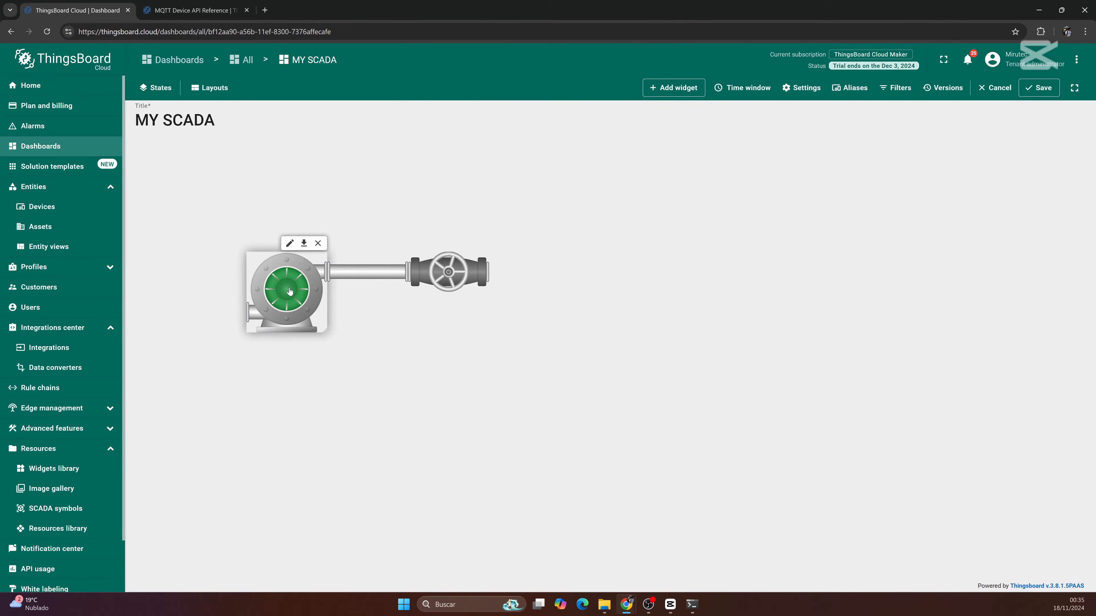
- Set the centrifugal pump's Critical state behavior to True and apply it to the widget
left_click(301, 283)
left_click(289, 243)
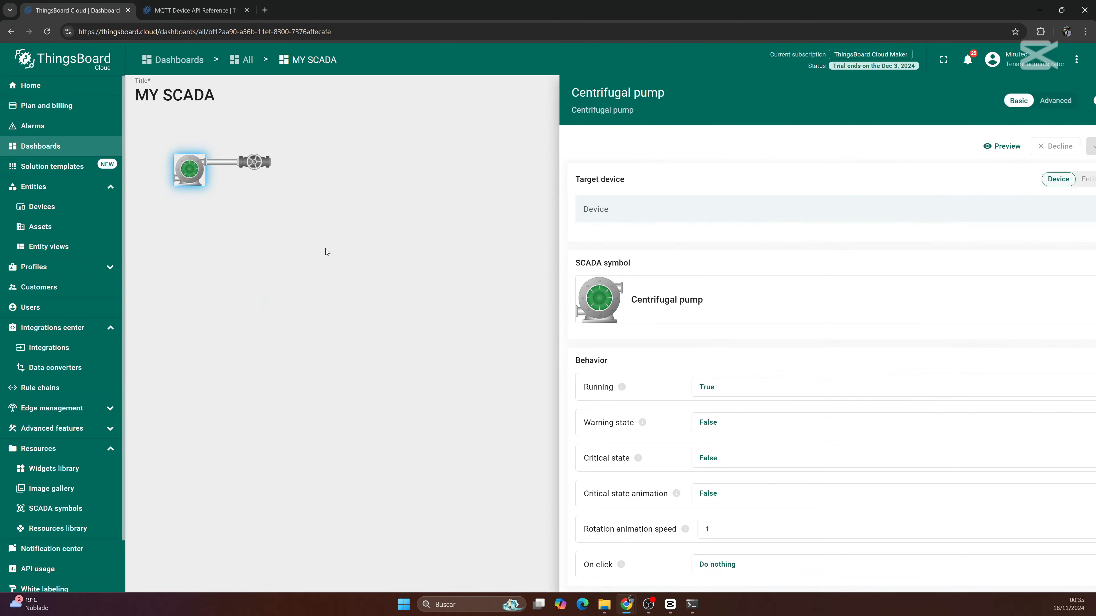
scroll(597, 276, "down", 3)
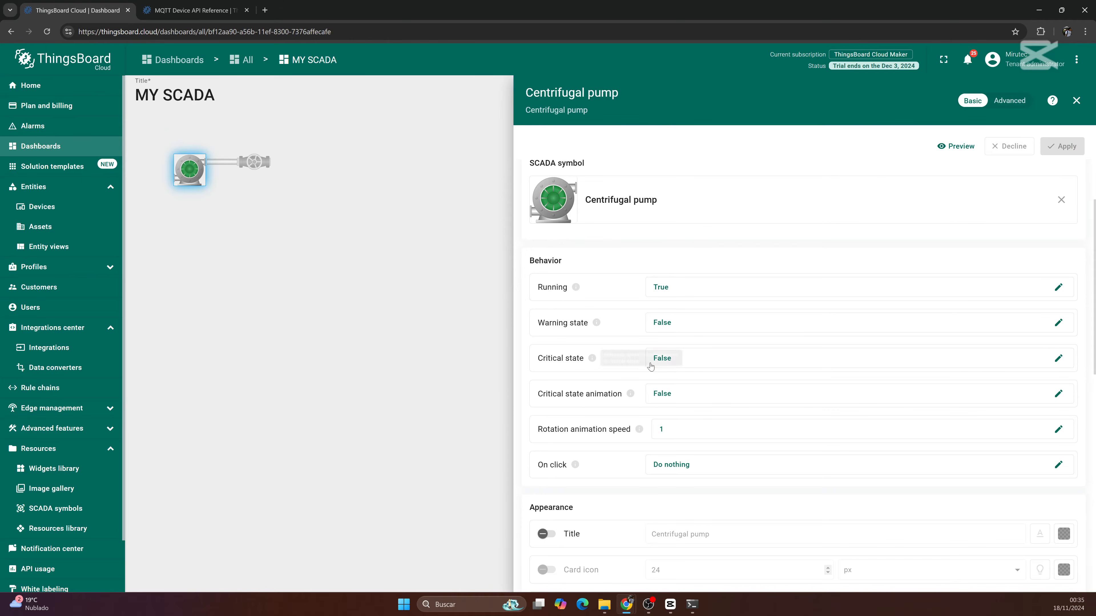
left_click(662, 358)
left_click(547, 424)
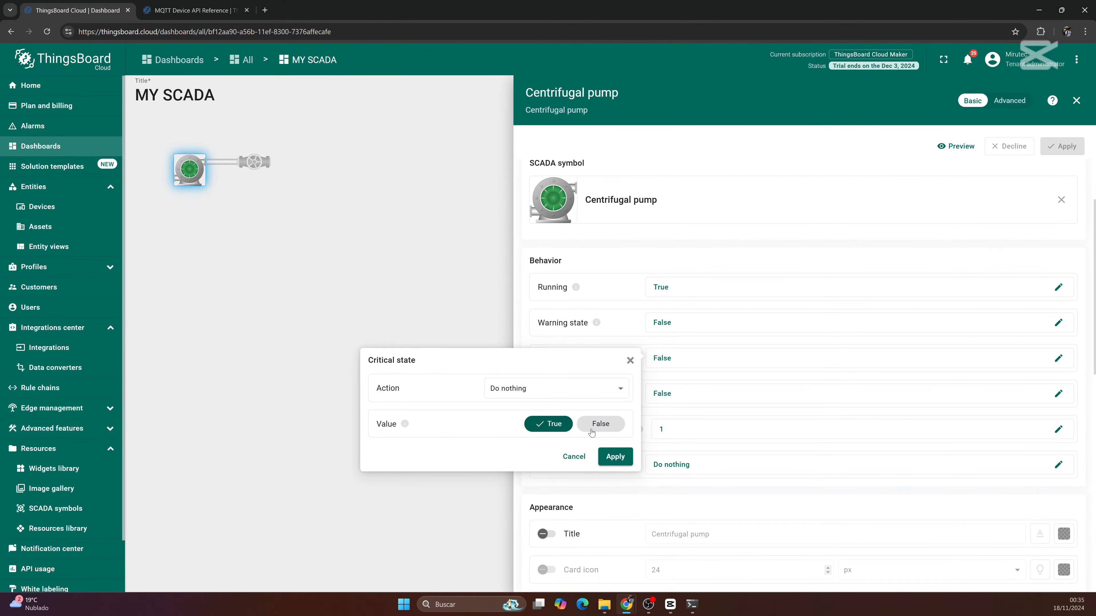
left_click(614, 457)
left_click(1054, 151)
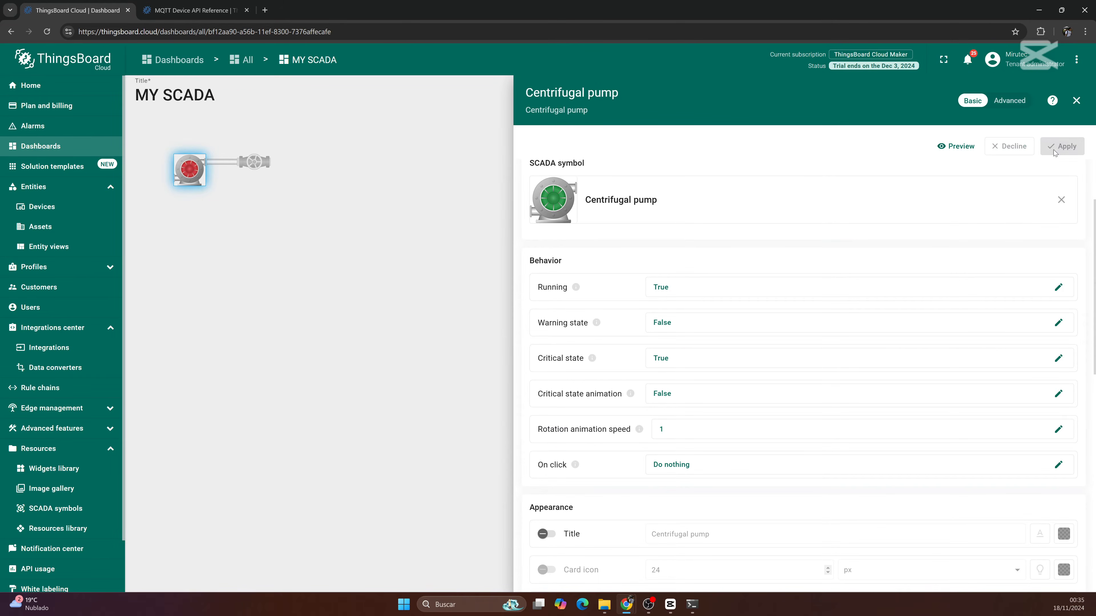
left_click(1076, 100)
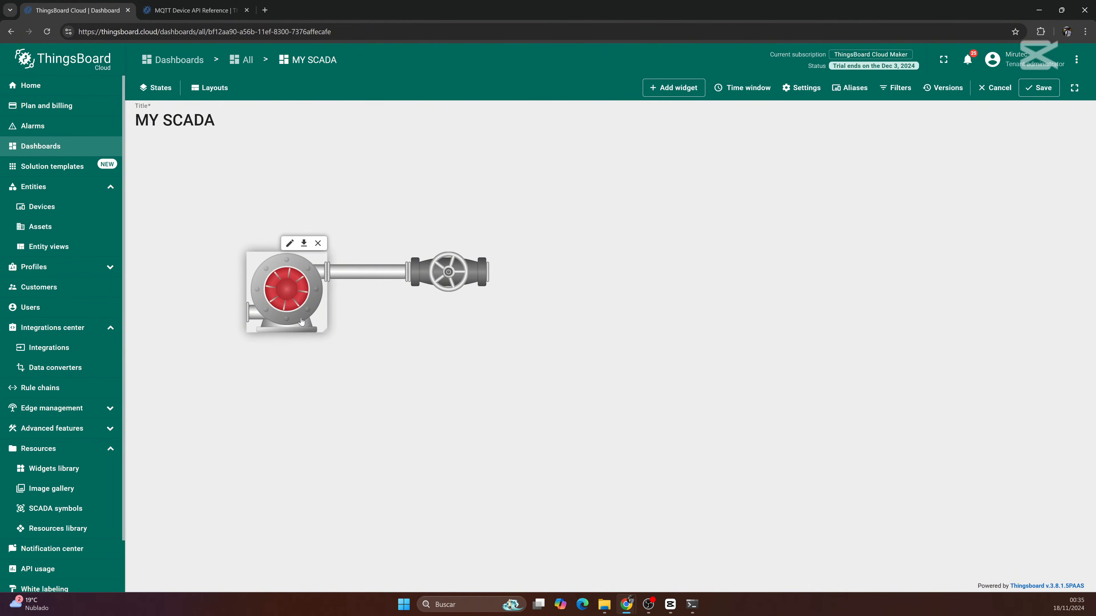
- Set the centrifugal pump's Rotation animation speed to 5 and apply the change to the widget
left_click(289, 243)
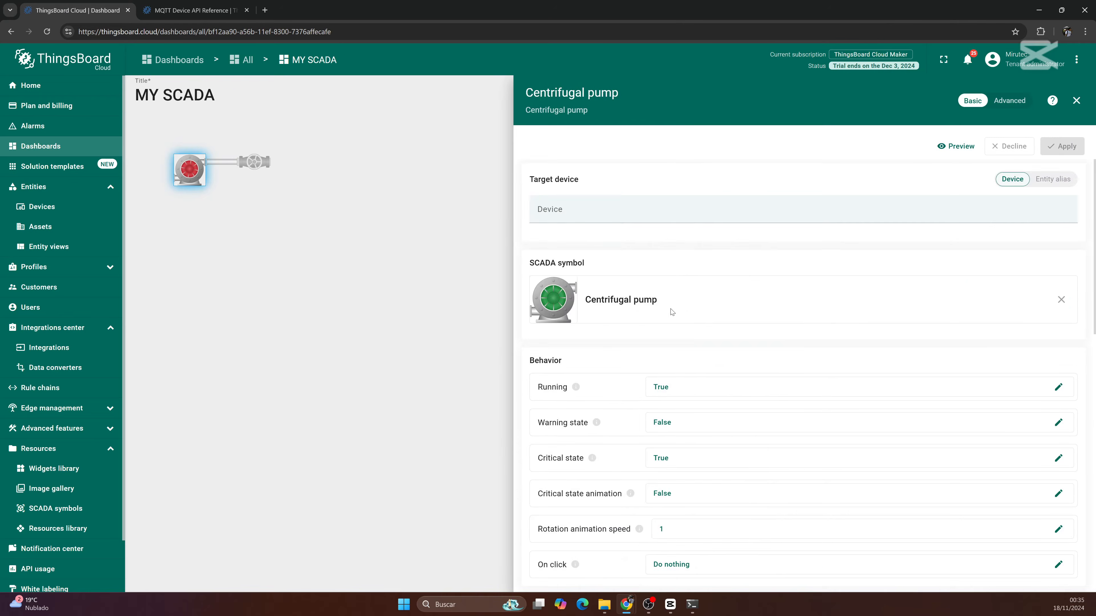
scroll(673, 311, "down", 5)
scroll(741, 331, "up", 1)
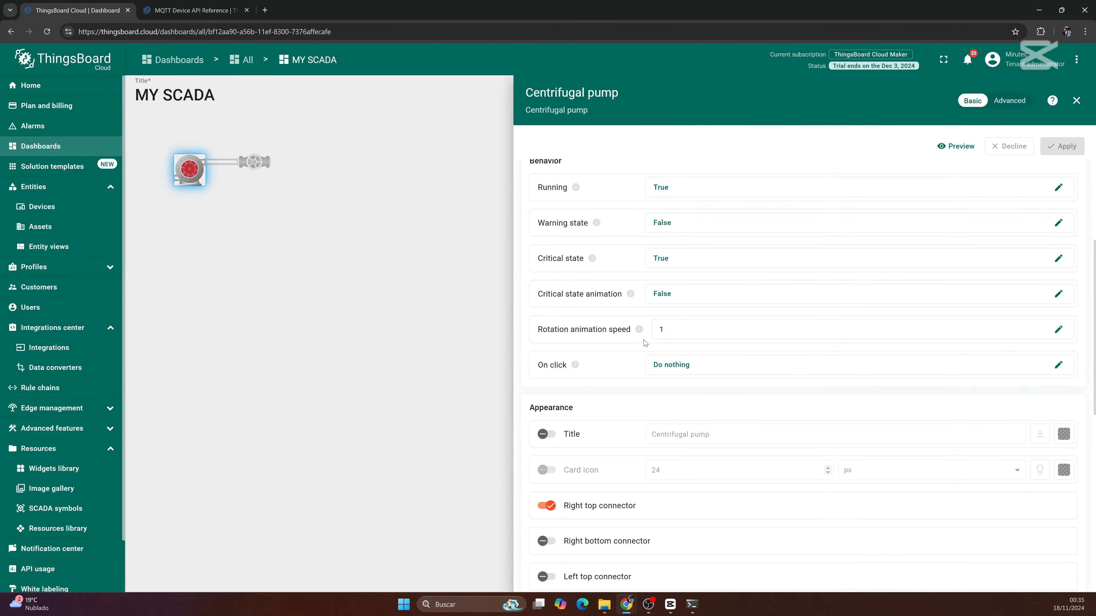
left_click(982, 333)
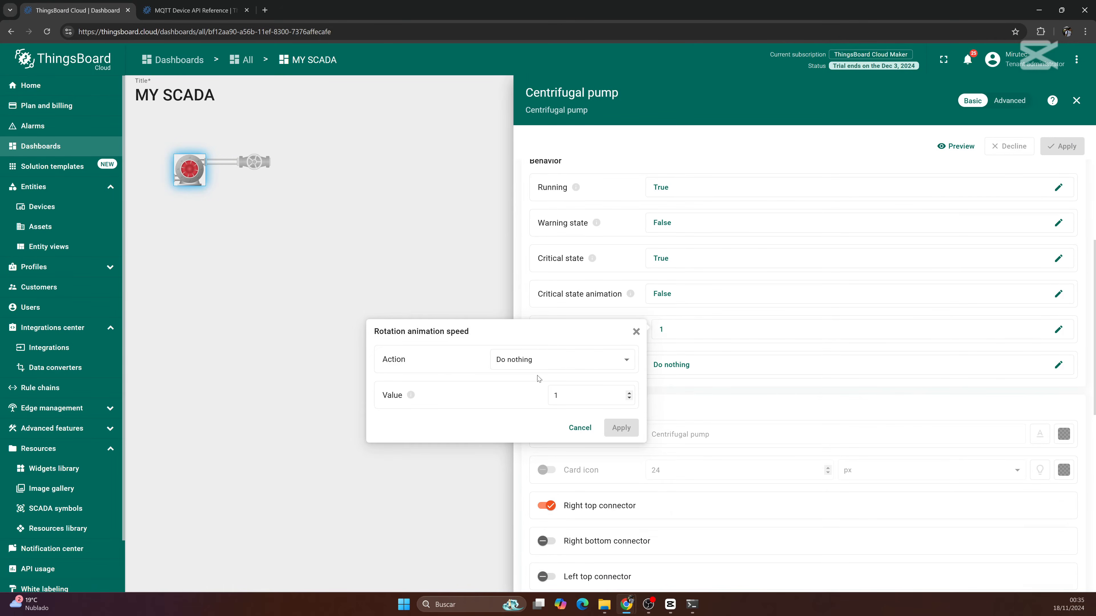
left_click(629, 393)
left_click(629, 393)
left_click(629, 392)
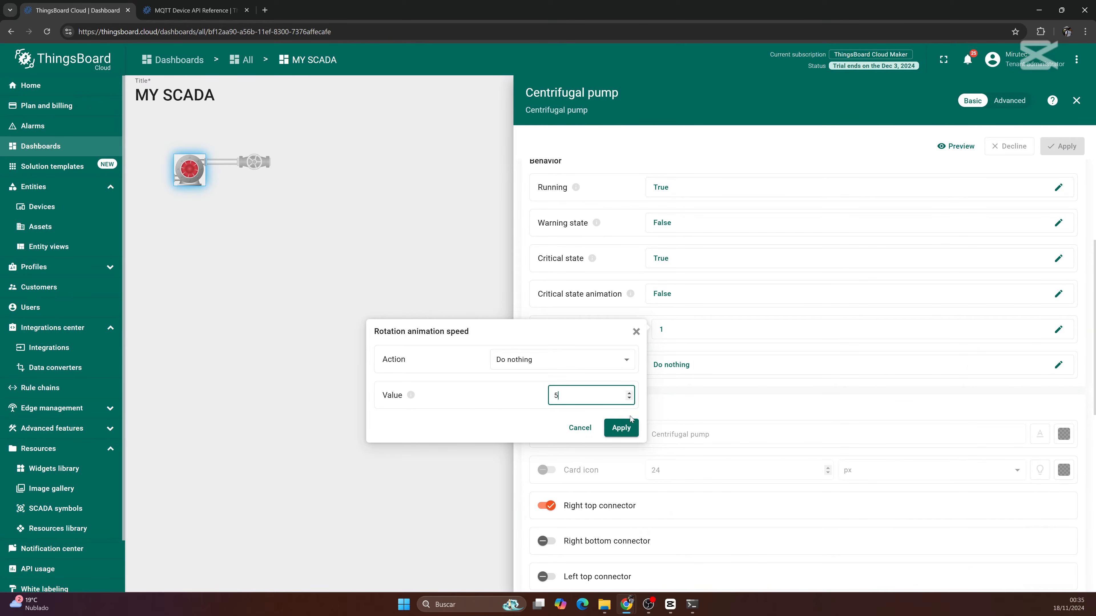
left_click(628, 426)
left_click(1062, 147)
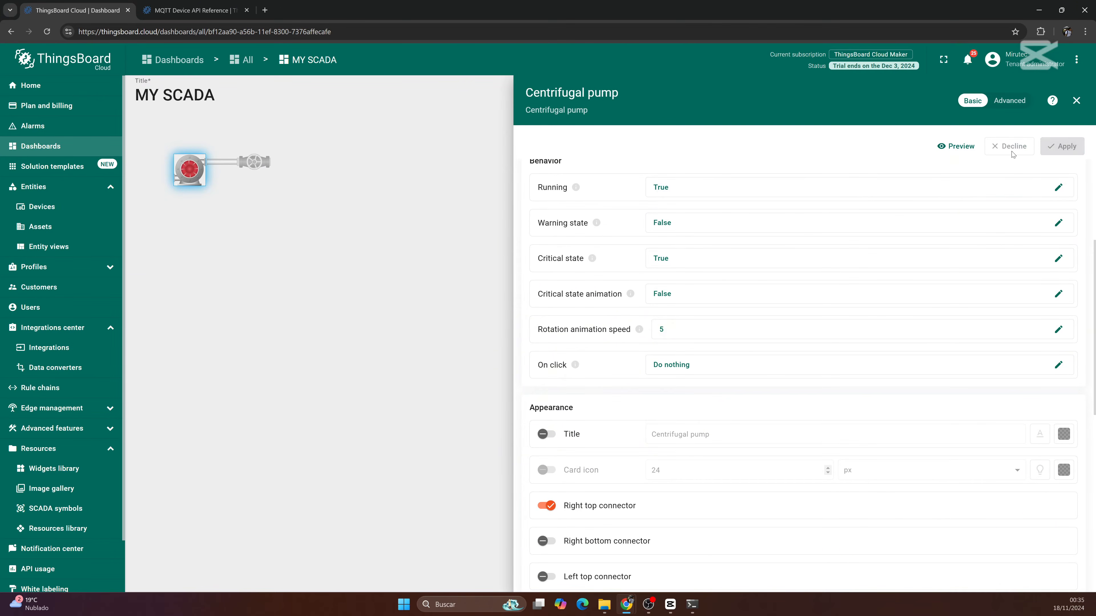
left_click(1076, 100)
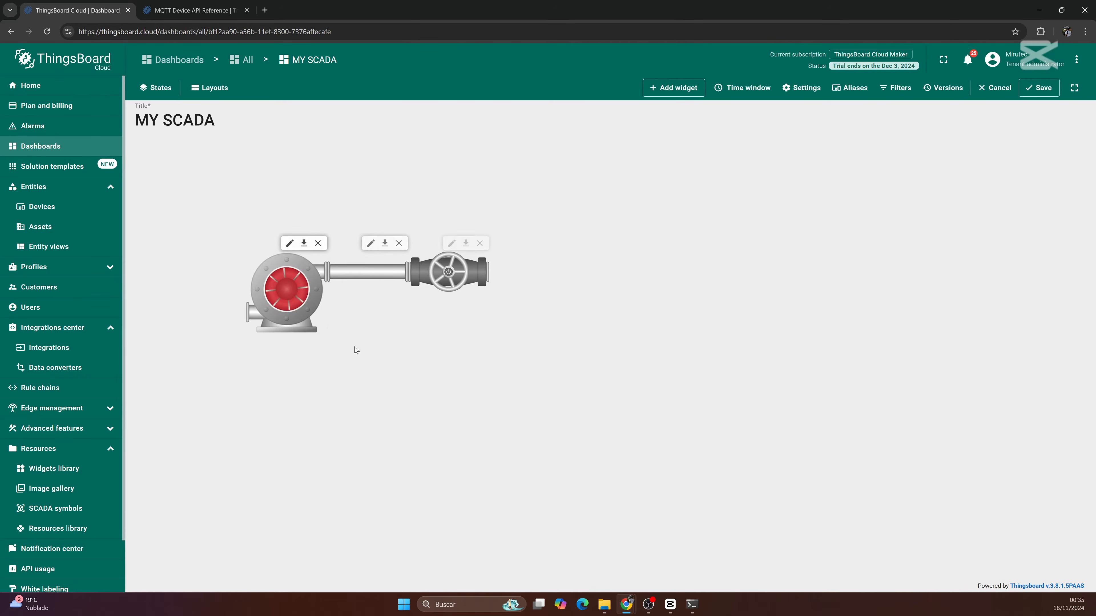
left_click(307, 311)
left_click(298, 303)
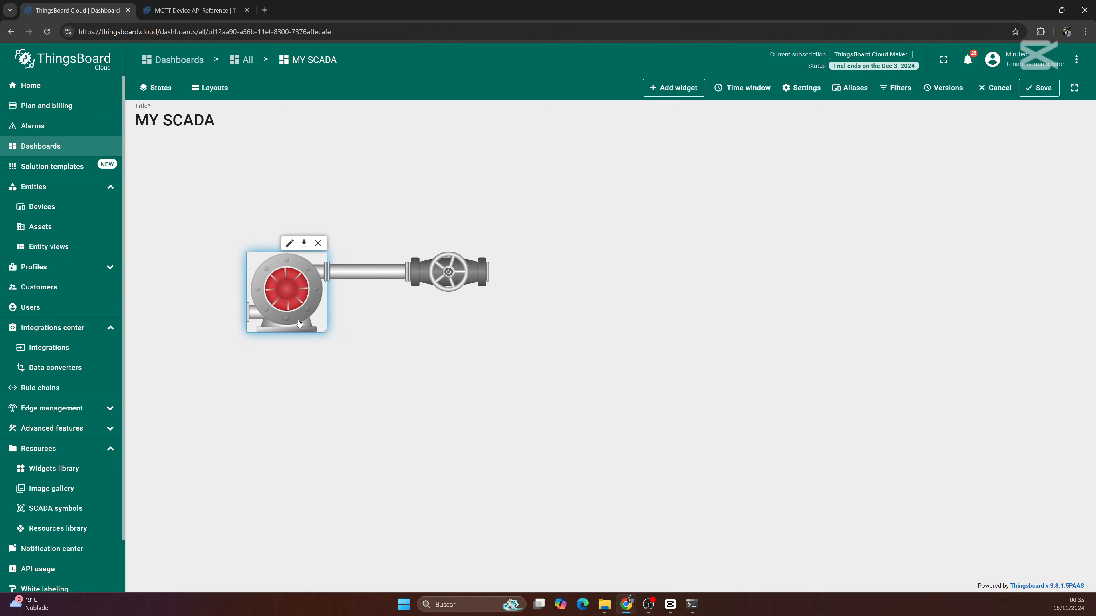
- Set the long horizontal pipe's Fluid presence behavior to Present and apply it to the widget
left_click(370, 275)
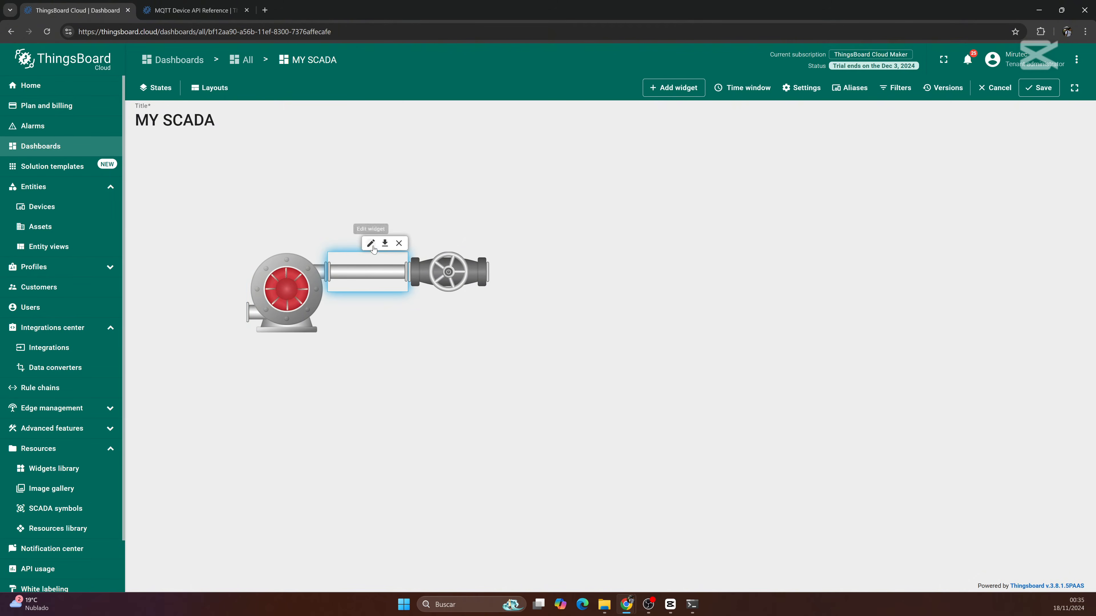
left_click(367, 243)
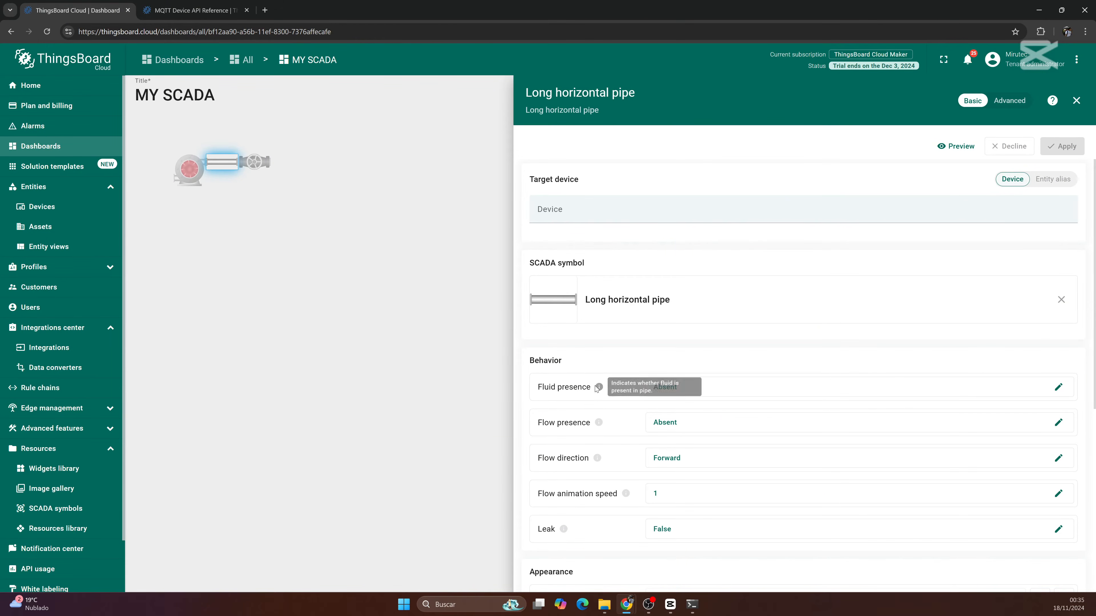
mouse_move(600, 390)
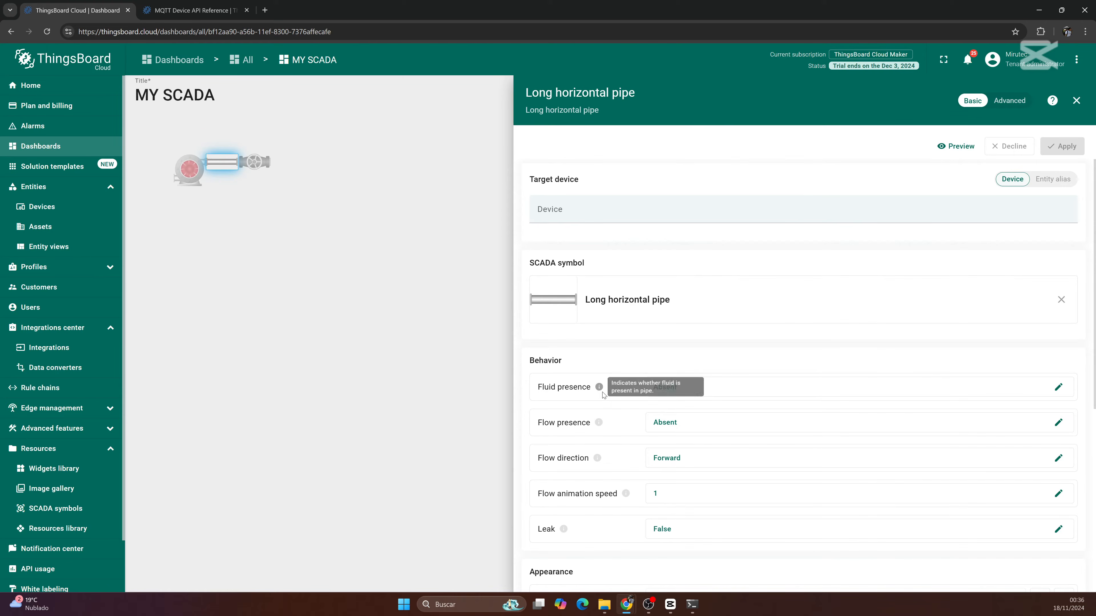
left_click(727, 393)
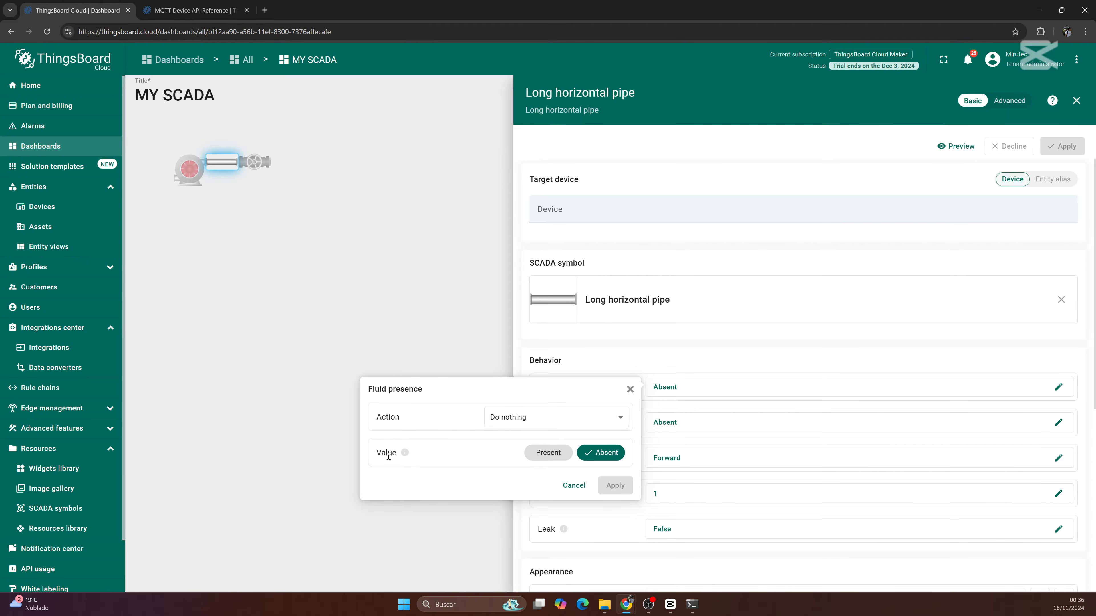
left_click(552, 453)
left_click(615, 485)
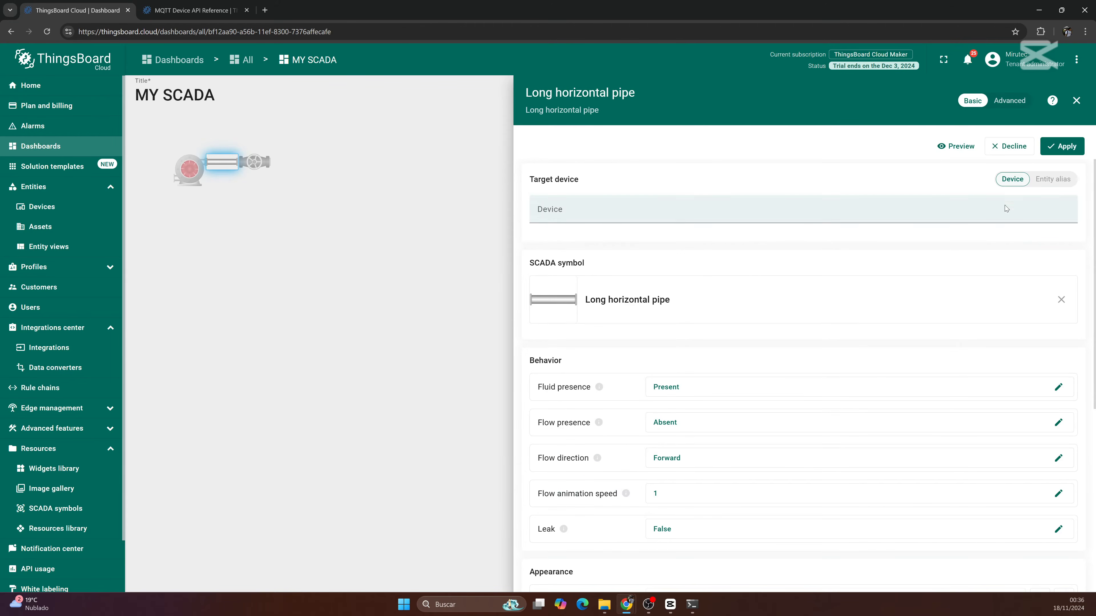
left_click(1065, 147)
left_click(1075, 100)
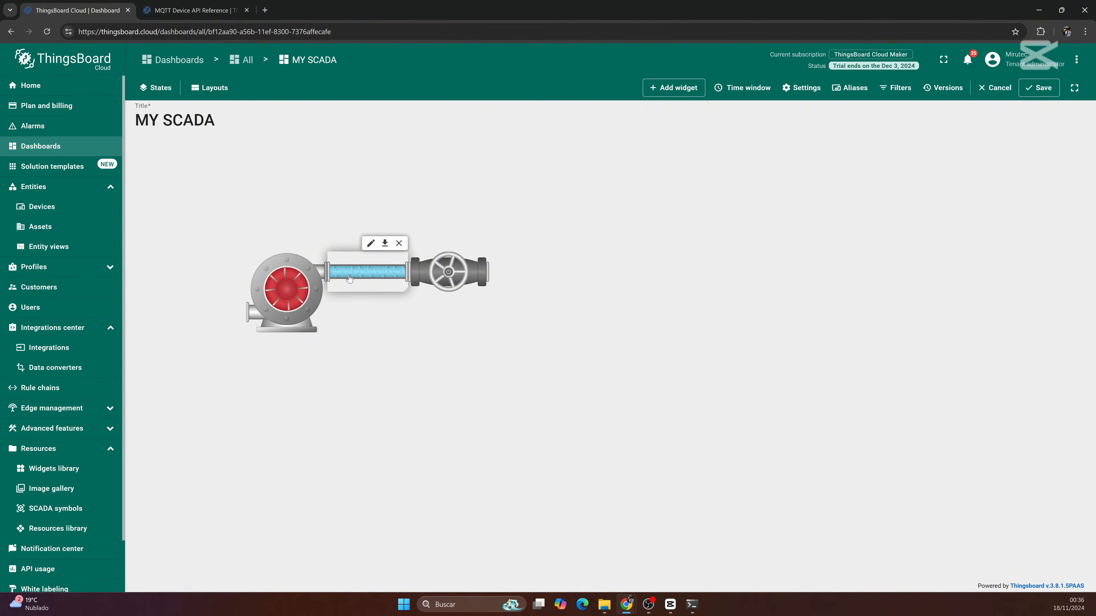
- Set the long horizontal pipe's Flow presence behavior to Present and apply it to the widget
left_click(371, 243)
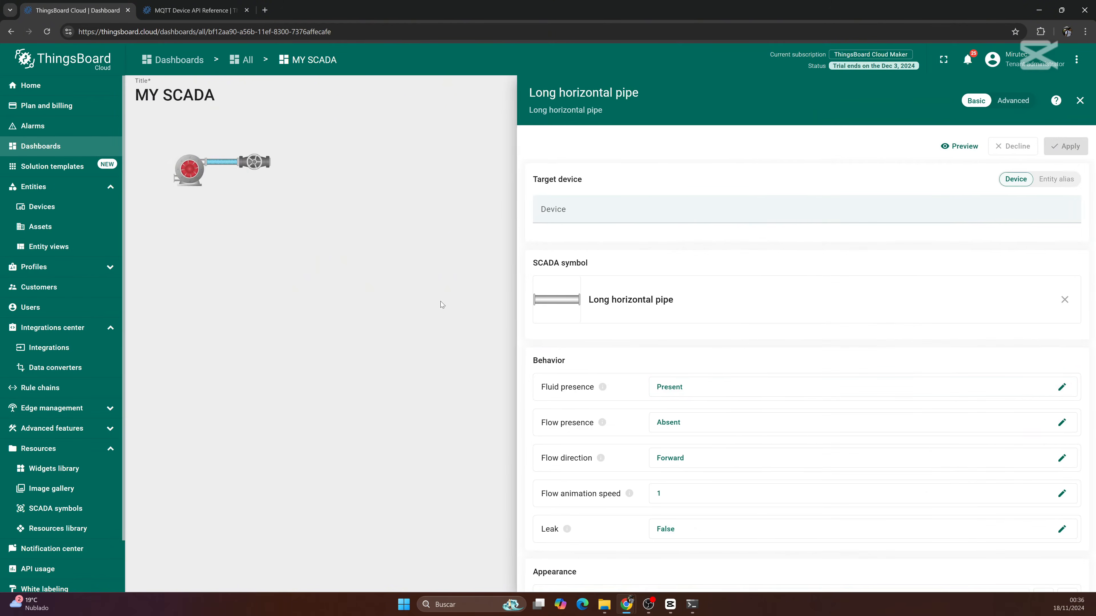
scroll(722, 397, "down", 1)
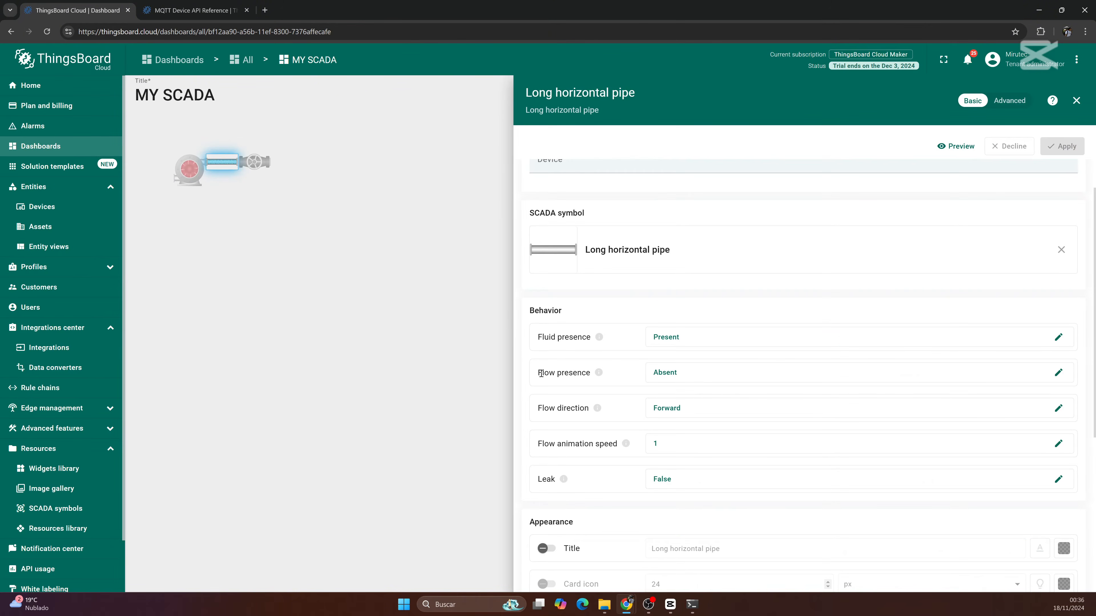
mouse_move(600, 376)
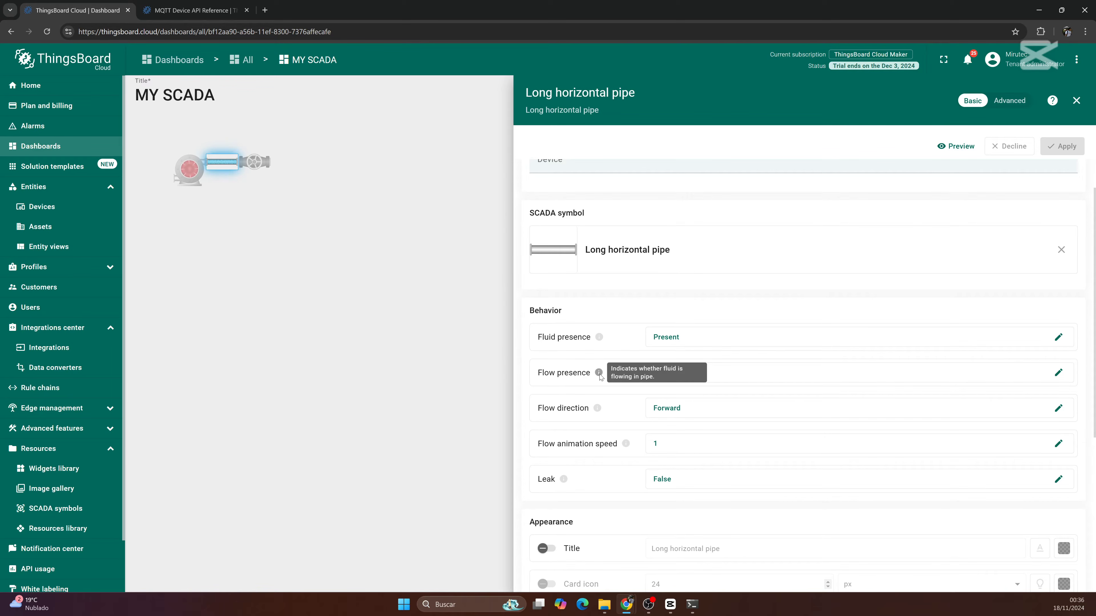
left_click(736, 376)
left_click(545, 437)
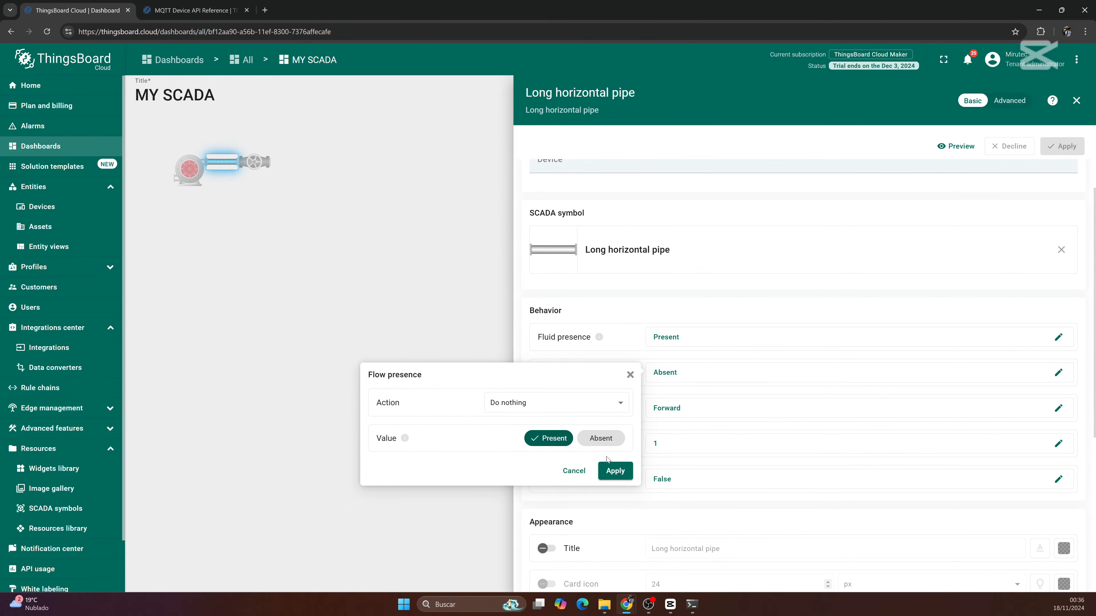
left_click(615, 470)
left_click(1068, 151)
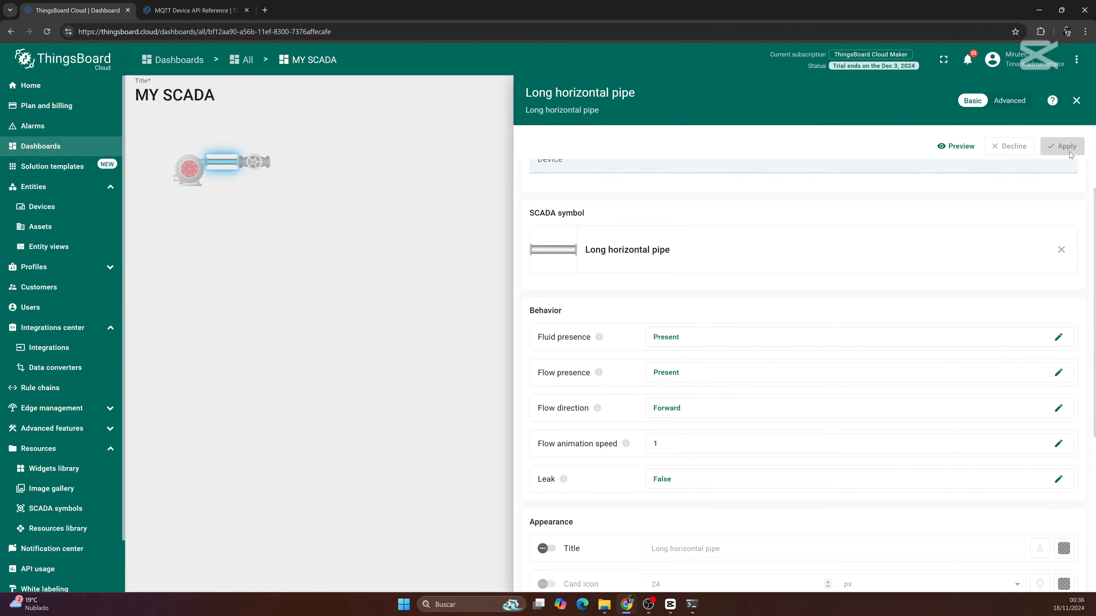
left_click(1076, 100)
mouse_move(354, 284)
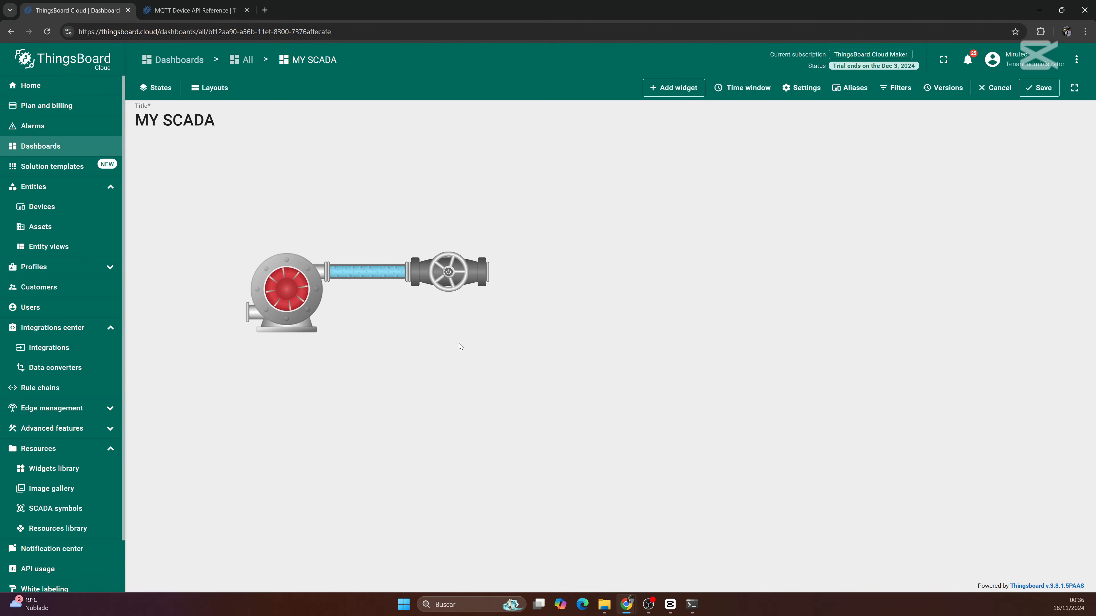
- Set the horizontal wheel valve's Opened behavior to the Do nothing action with value True and apply it to the widget
left_click(457, 281)
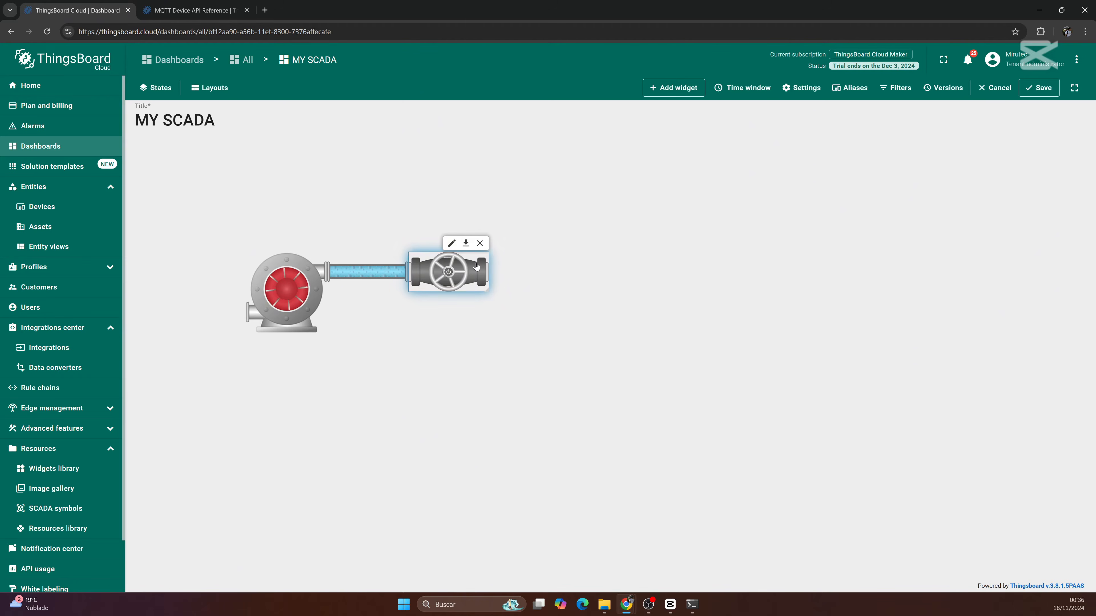
left_click(451, 243)
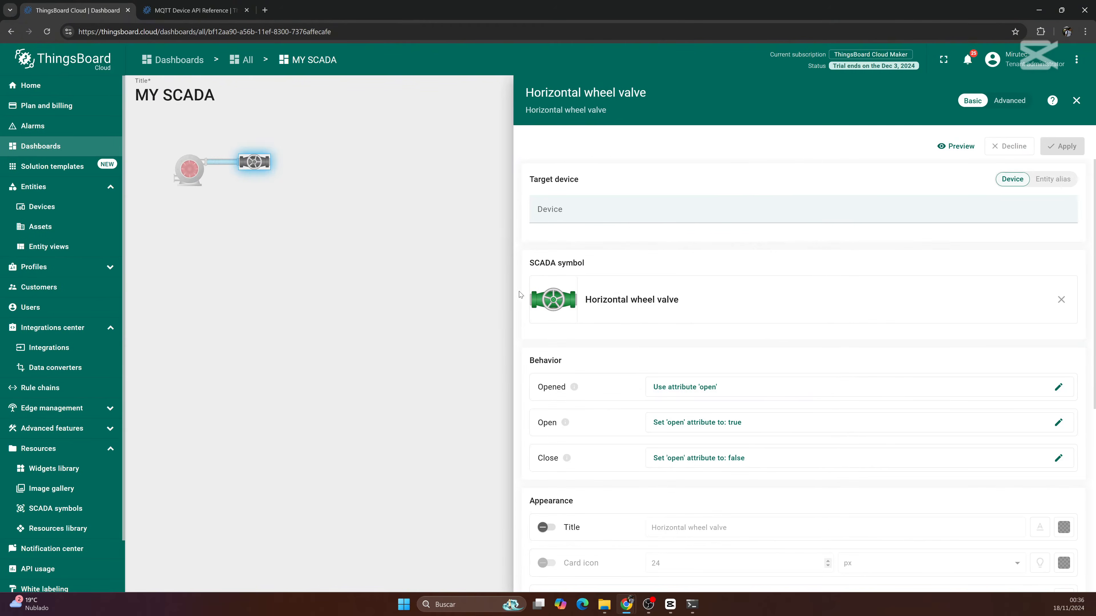
scroll(542, 252, "down", 1)
scroll(542, 251, "down", 1)
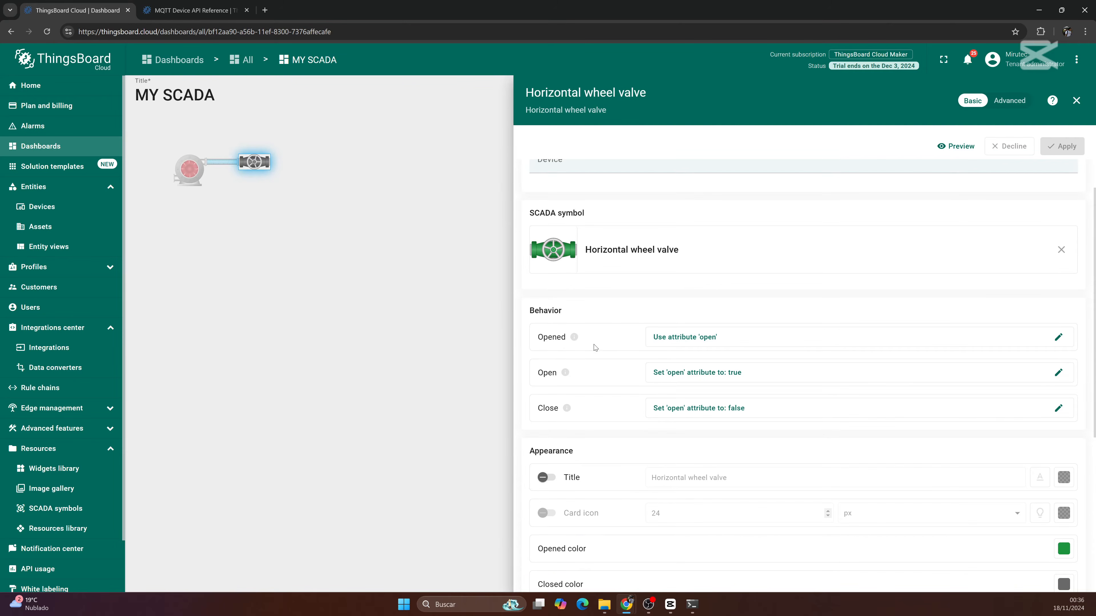
left_click(708, 339)
left_click(563, 368)
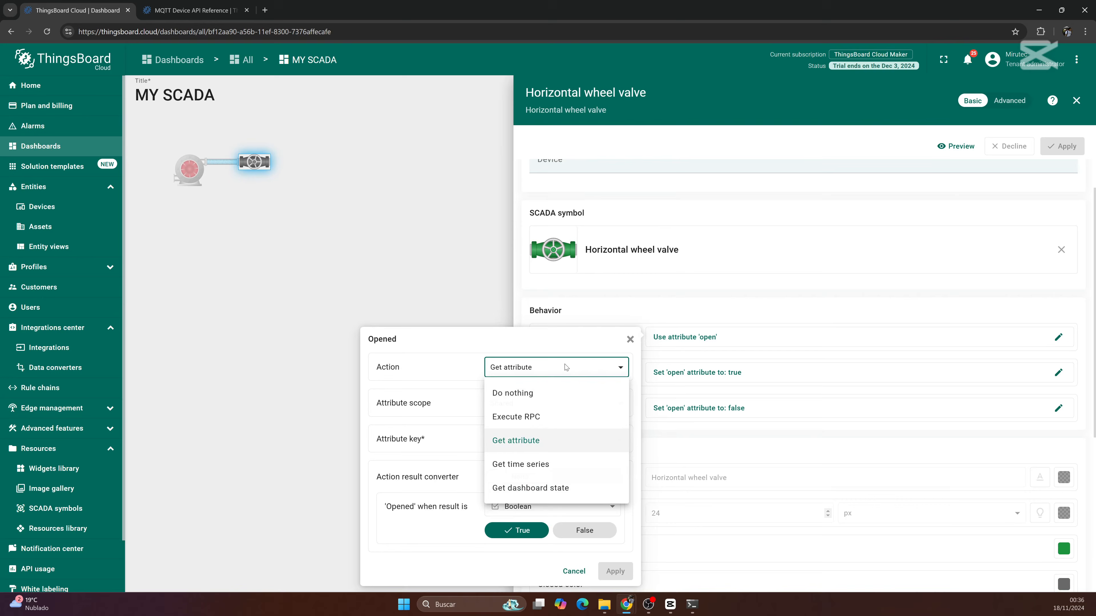
left_click(527, 395)
left_click(548, 404)
left_click(615, 437)
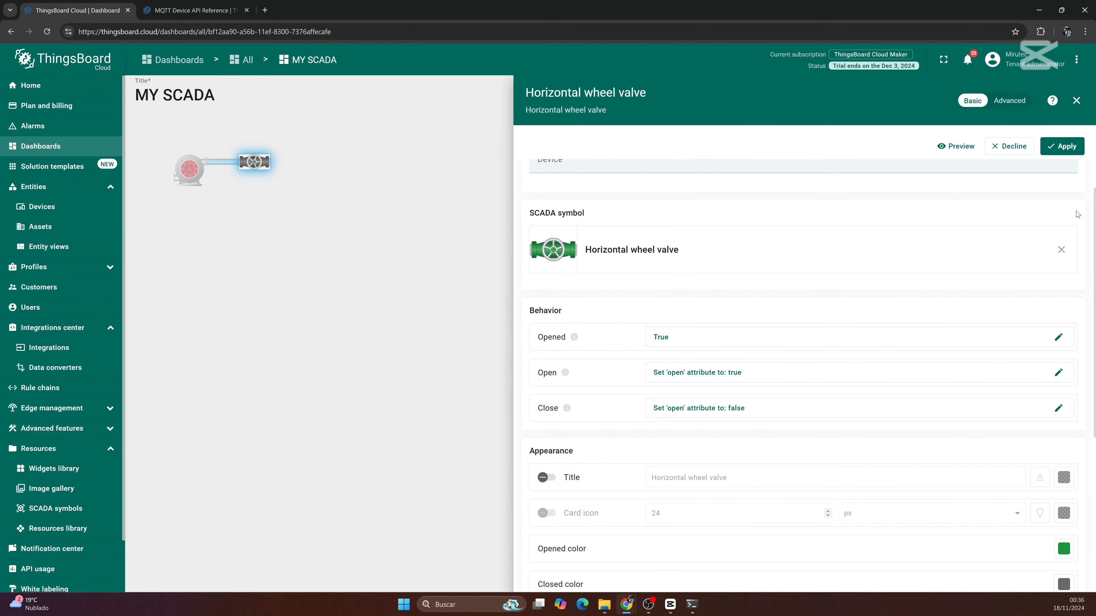
left_click(1061, 146)
left_click(1076, 100)
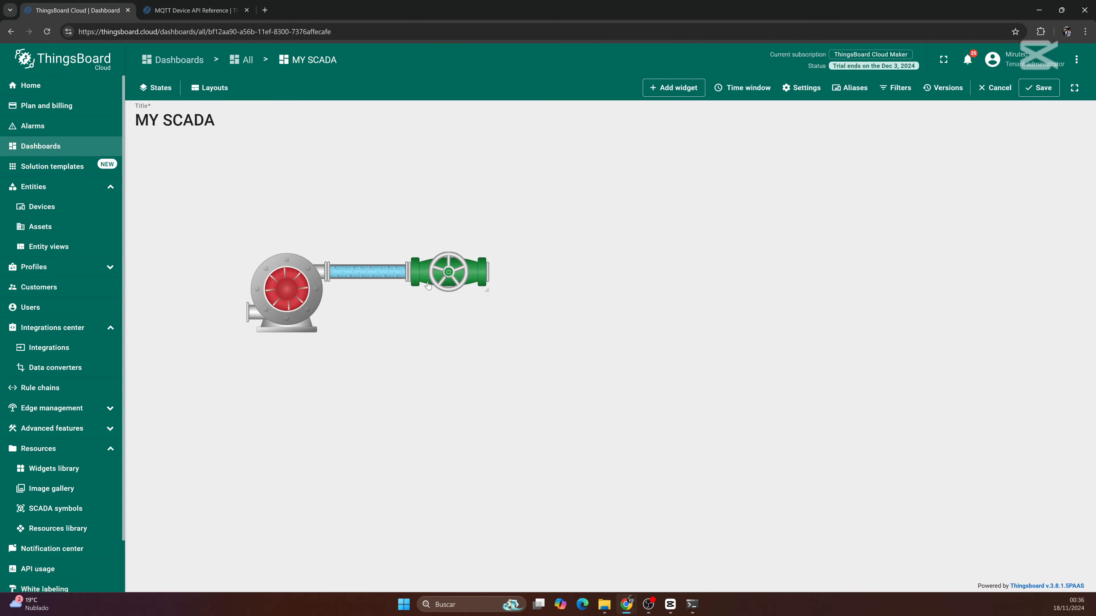
- Set the wheel valve's Open behavior to Execute RPC with method setState and the constant Boolean parameter True
left_click(467, 292)
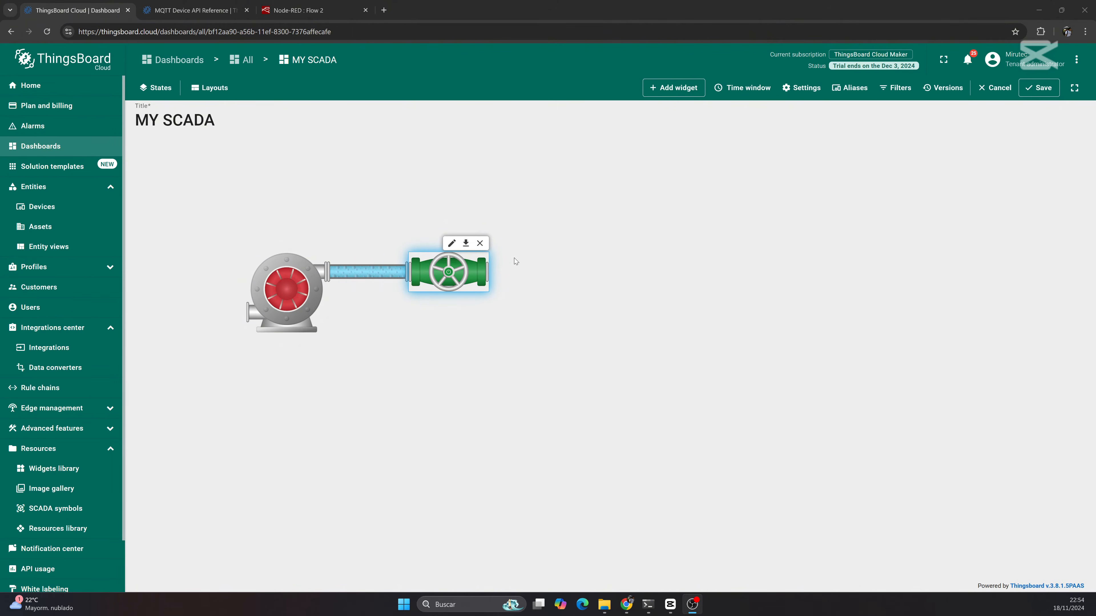
left_click(450, 250)
scroll(546, 317, "down", 2)
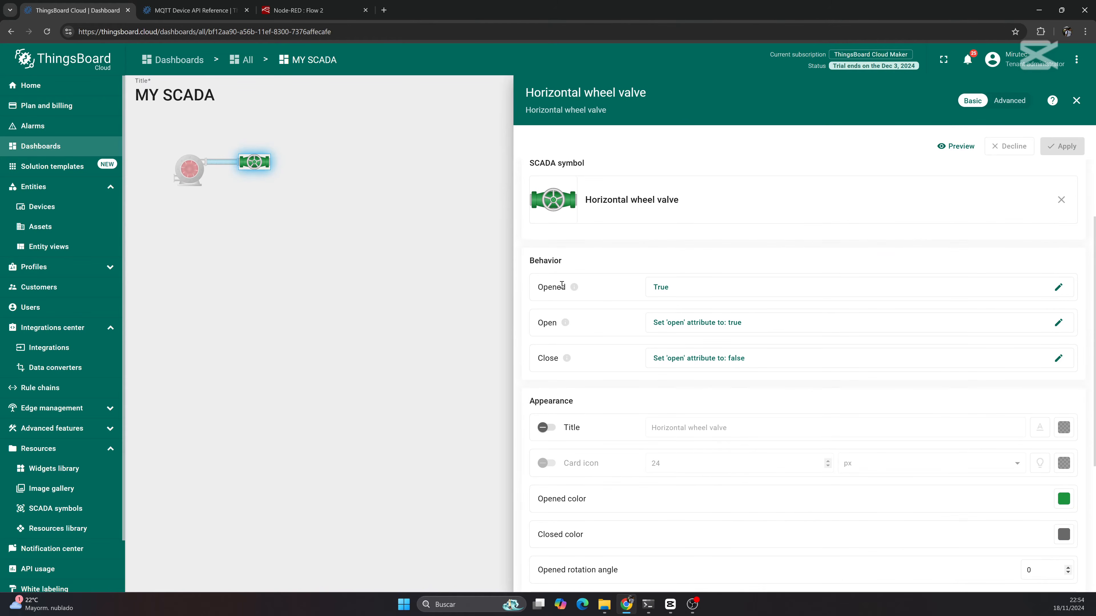
left_click_drag(526, 261, 570, 263)
left_click(570, 262)
left_click(684, 327)
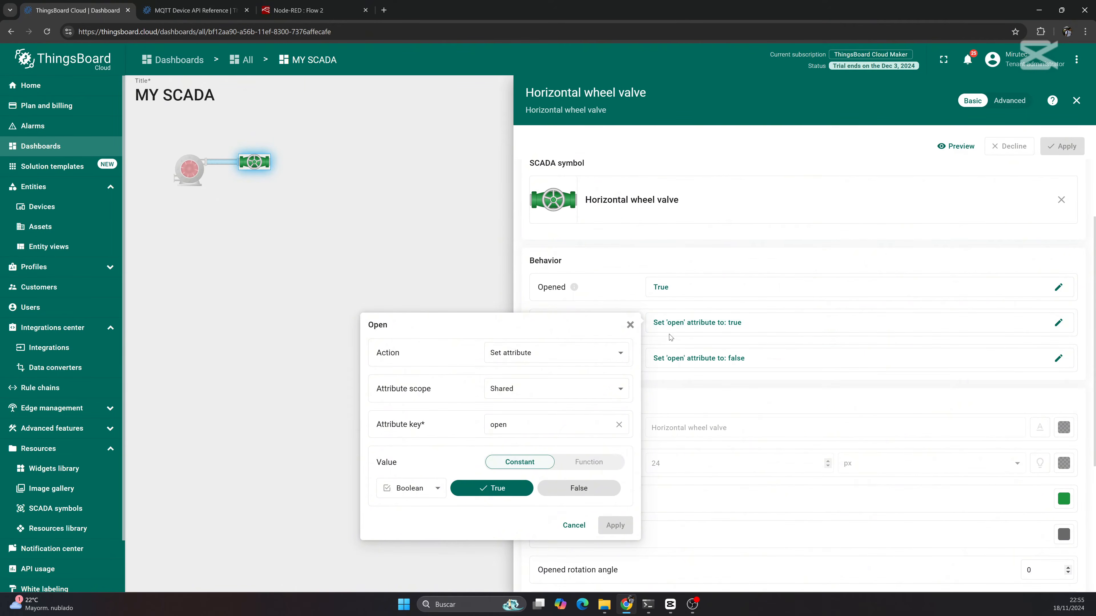
left_click(586, 361)
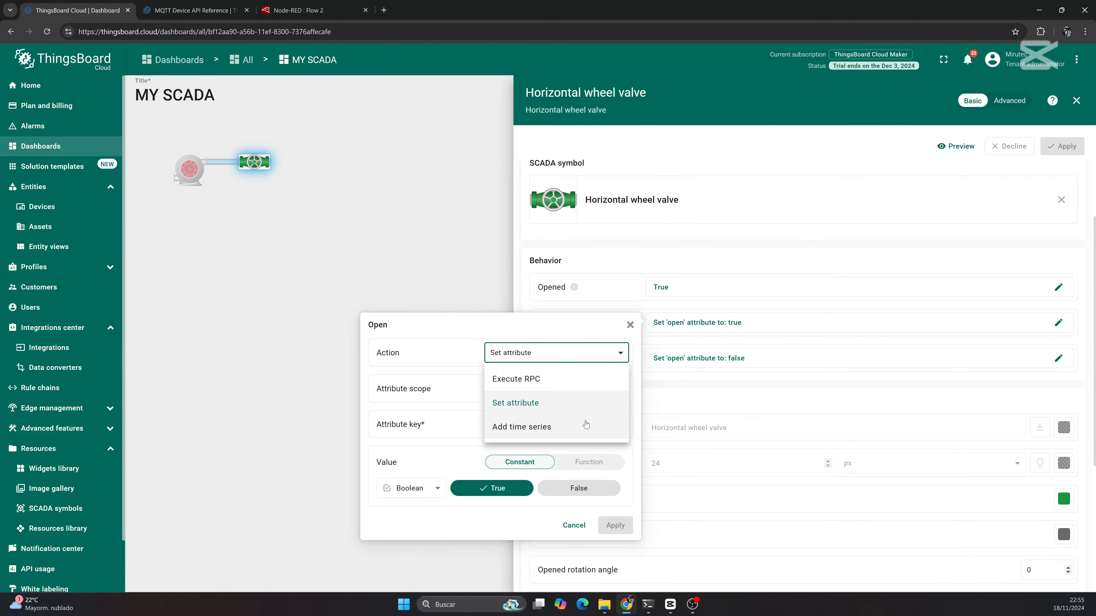
left_click(548, 384)
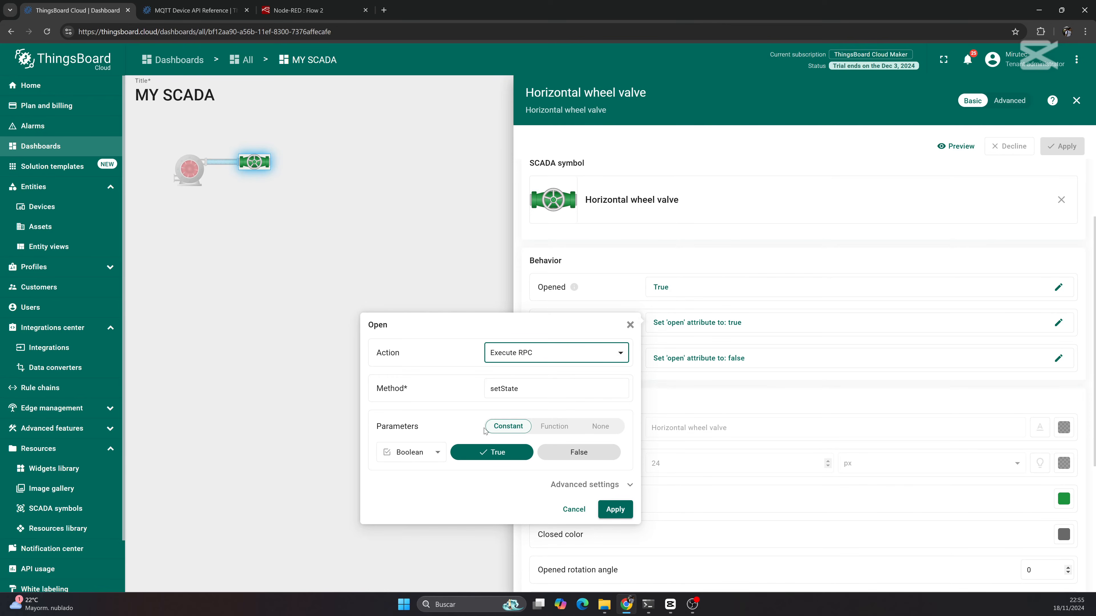
left_click(614, 510)
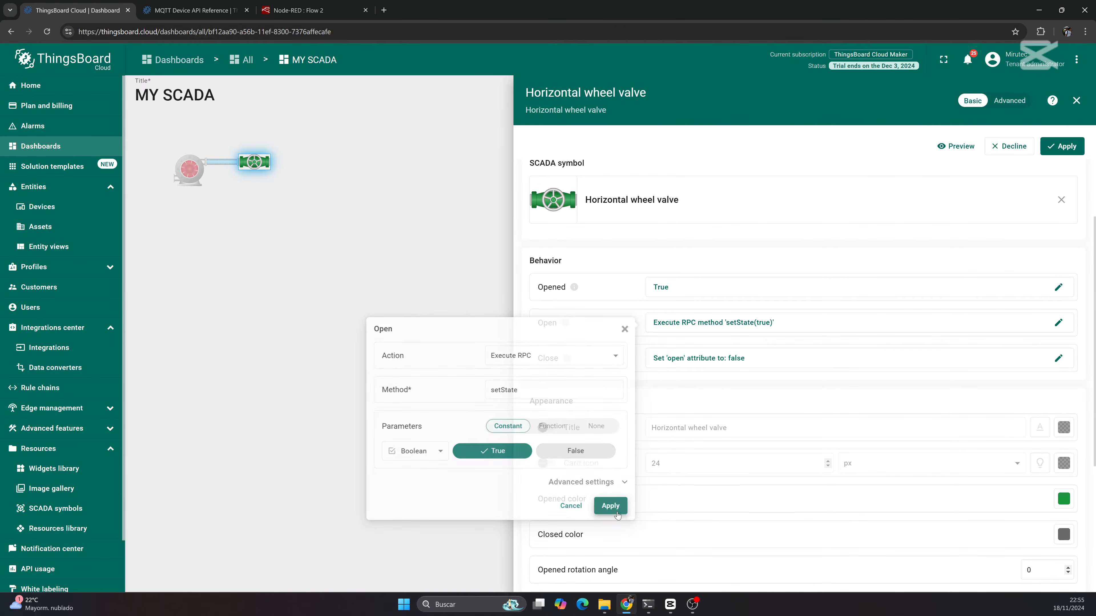
- Set the wheel valve's Close behavior to Execute RPC with method setState and the constant Boolean parameter False
left_click(868, 362)
left_click(543, 388)
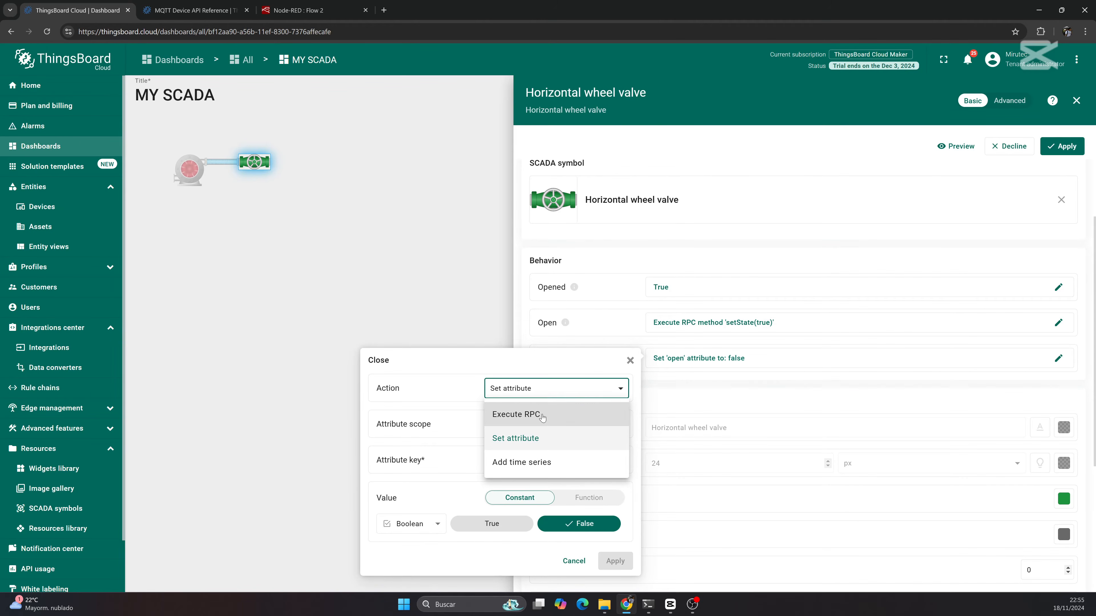
left_click(516, 415)
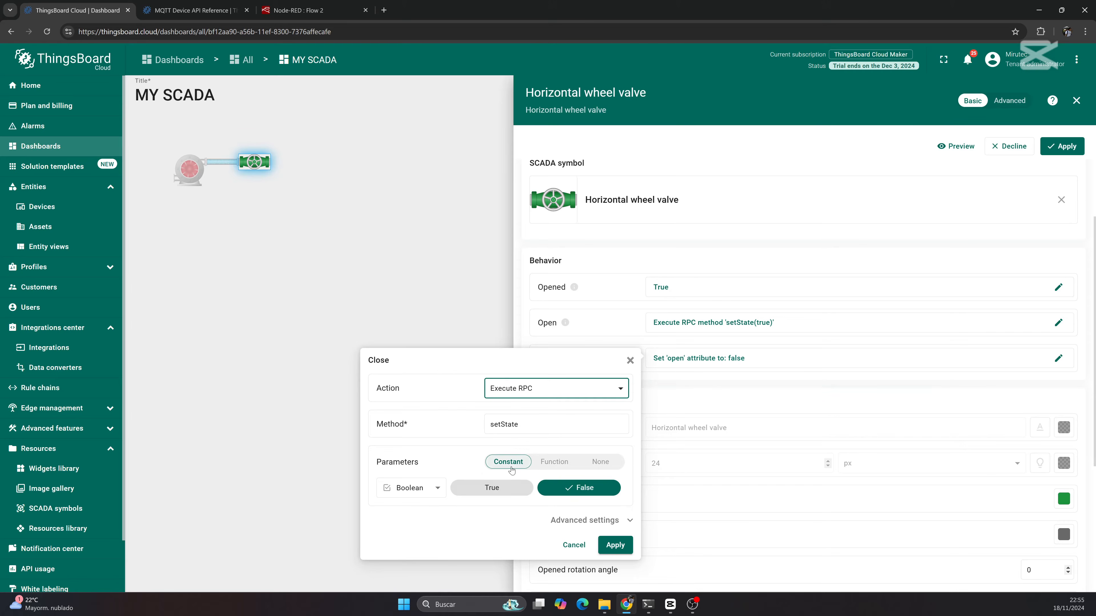
left_click(613, 545)
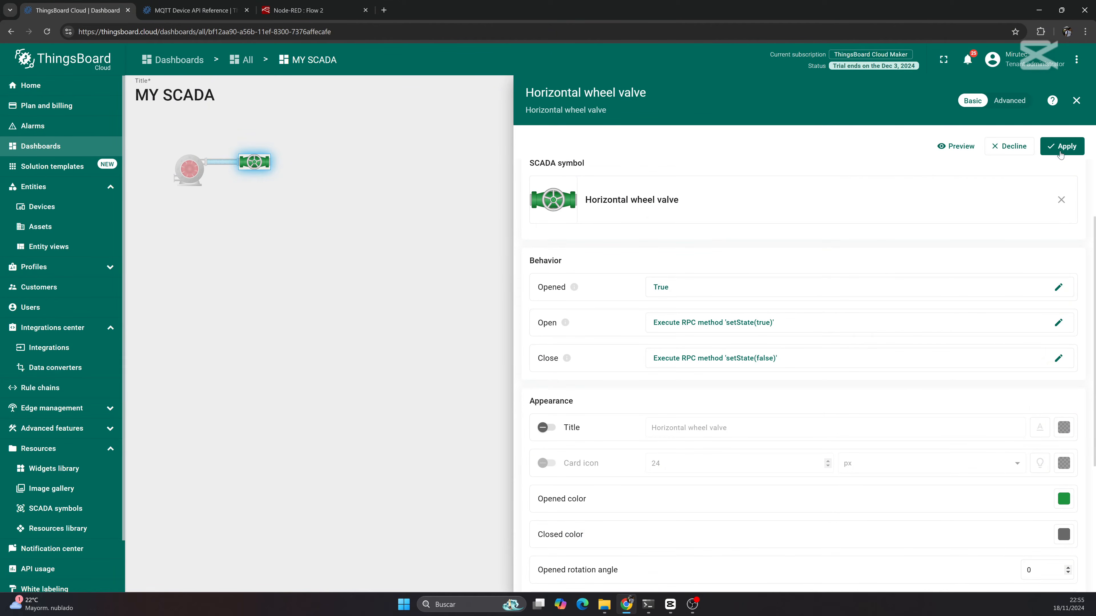
scroll(961, 308, "up", 2)
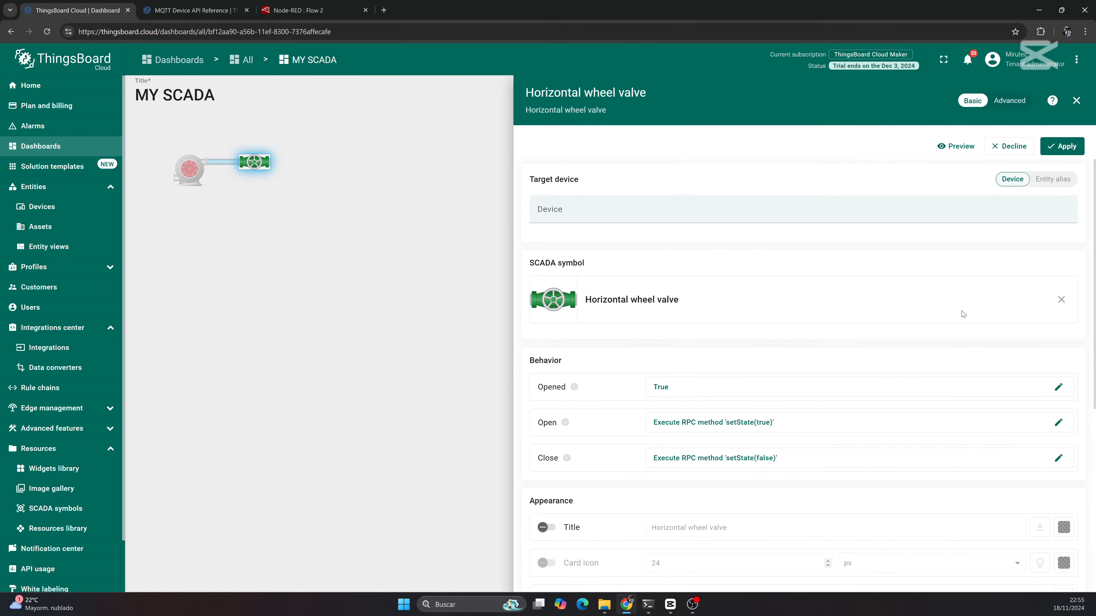
left_click(587, 215)
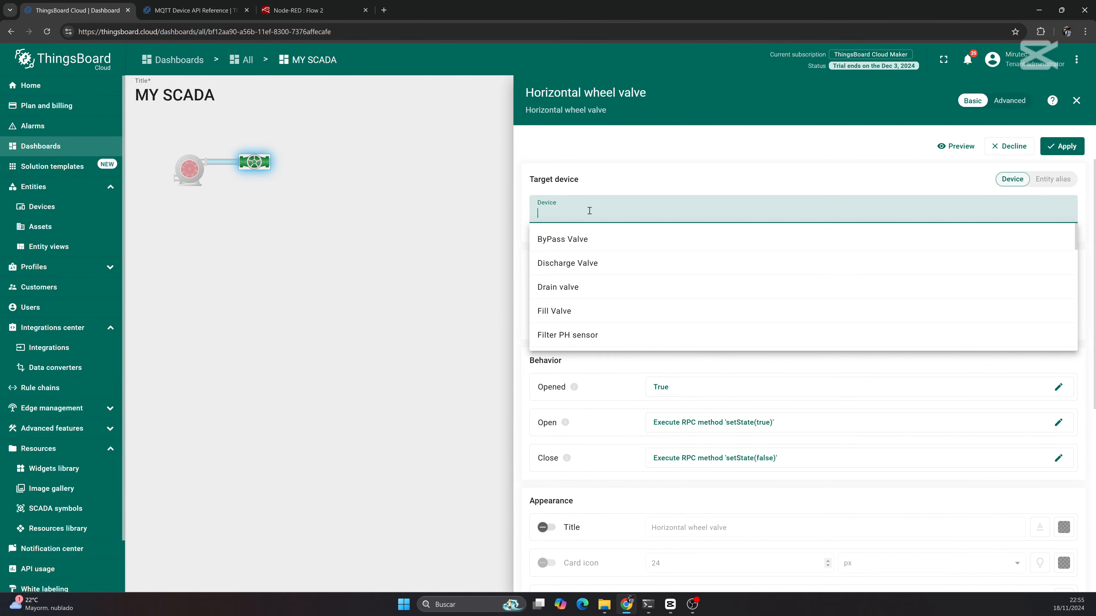
left_click_drag(531, 180, 592, 183)
left_click(596, 182)
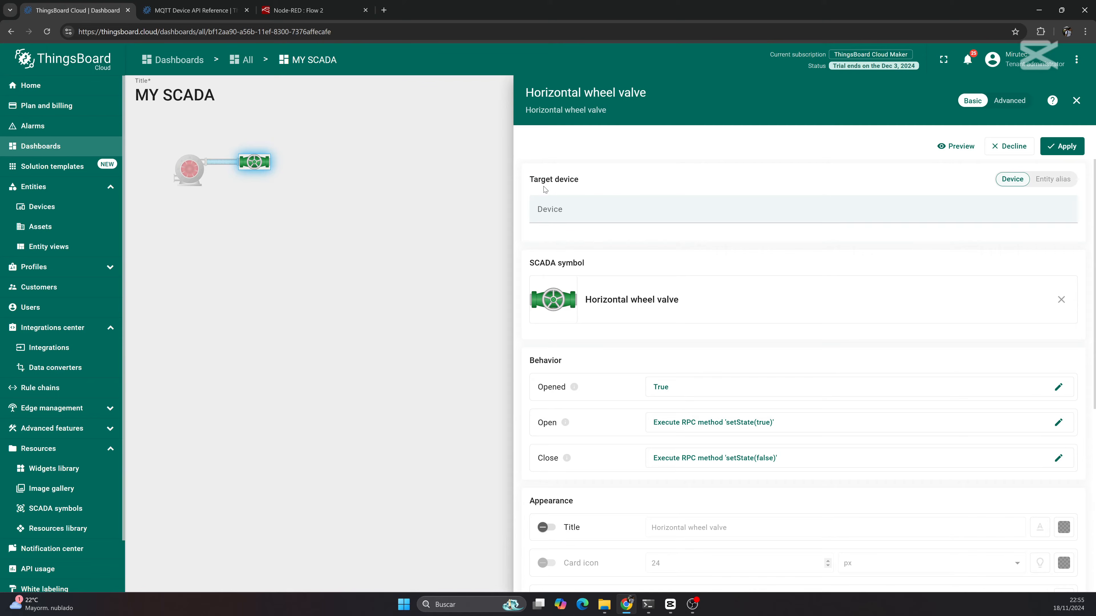
left_click_drag(531, 180, 590, 183)
left_click(588, 186)
- Apply the horizontal wheel valve's settings, close its configuration and save the MY SCADA dashboard
left_click(1067, 148)
left_click(1075, 101)
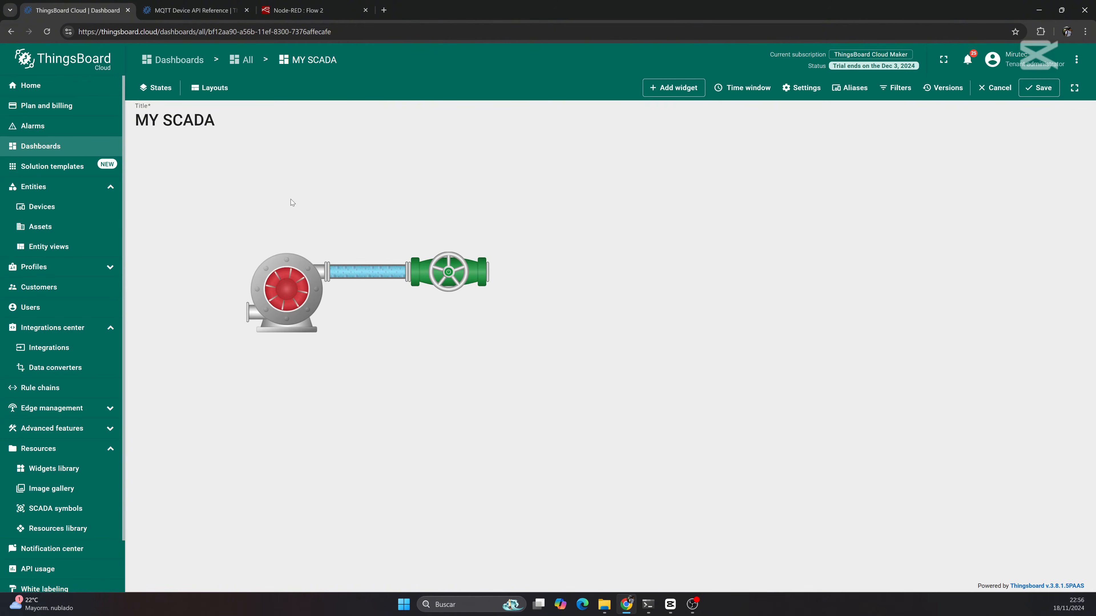
left_click(55, 221)
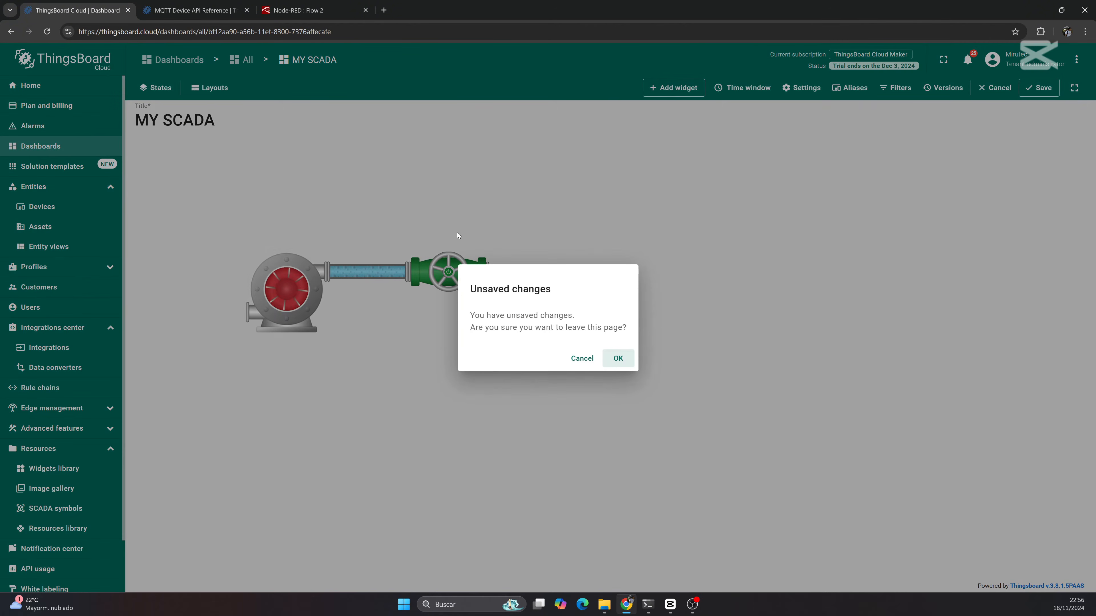
left_click(584, 365)
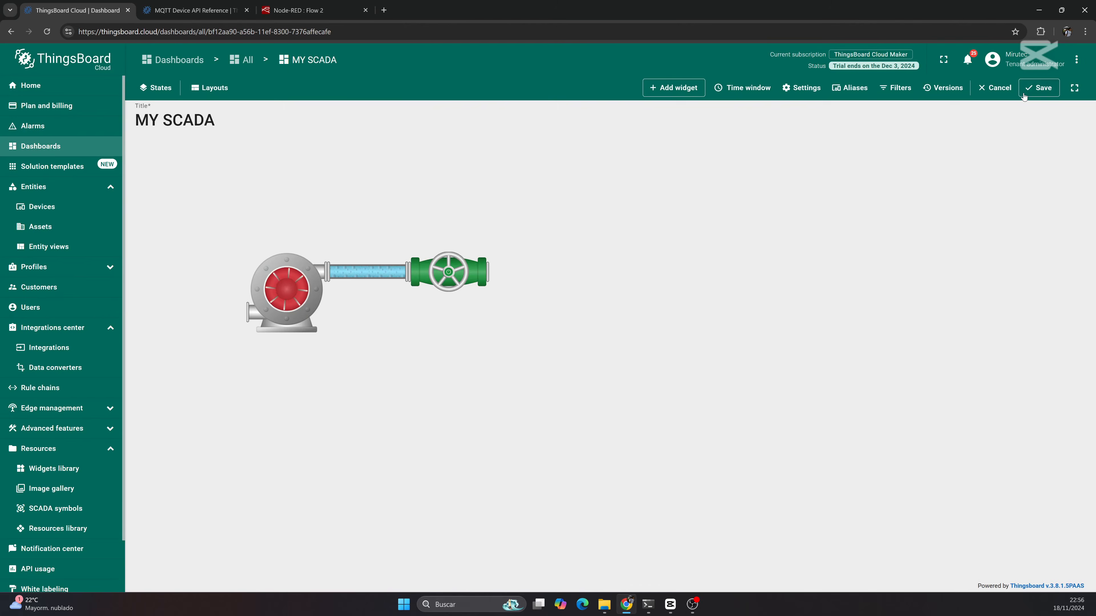
left_click(1038, 88)
- Add a new device named FILL VALVE TEST with the default device profile and dismiss the connectivity check
left_click(60, 208)
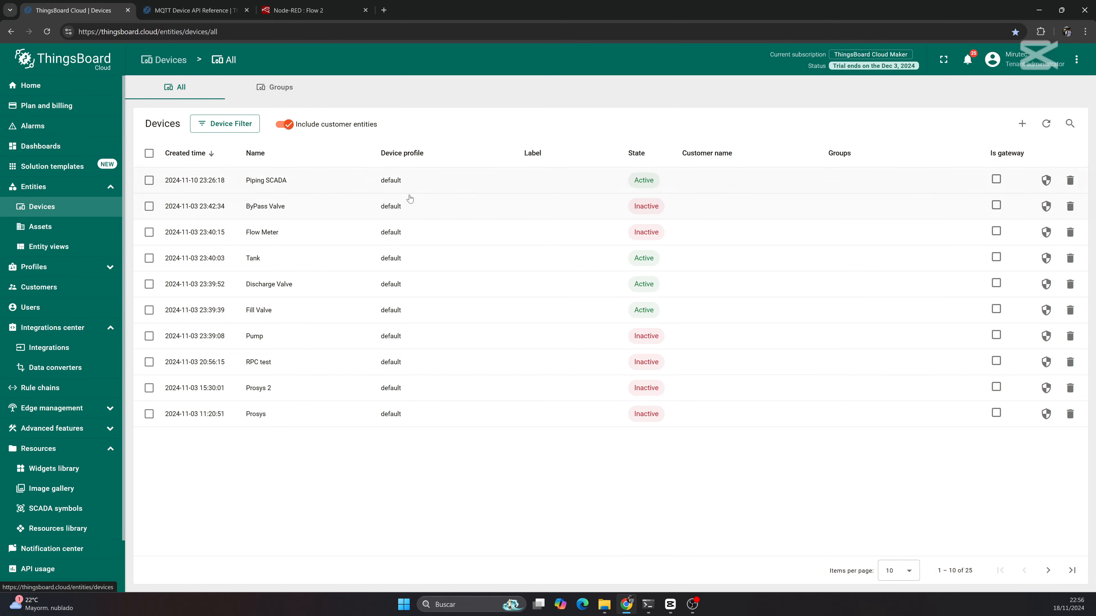
left_click(1023, 124)
left_click(988, 150)
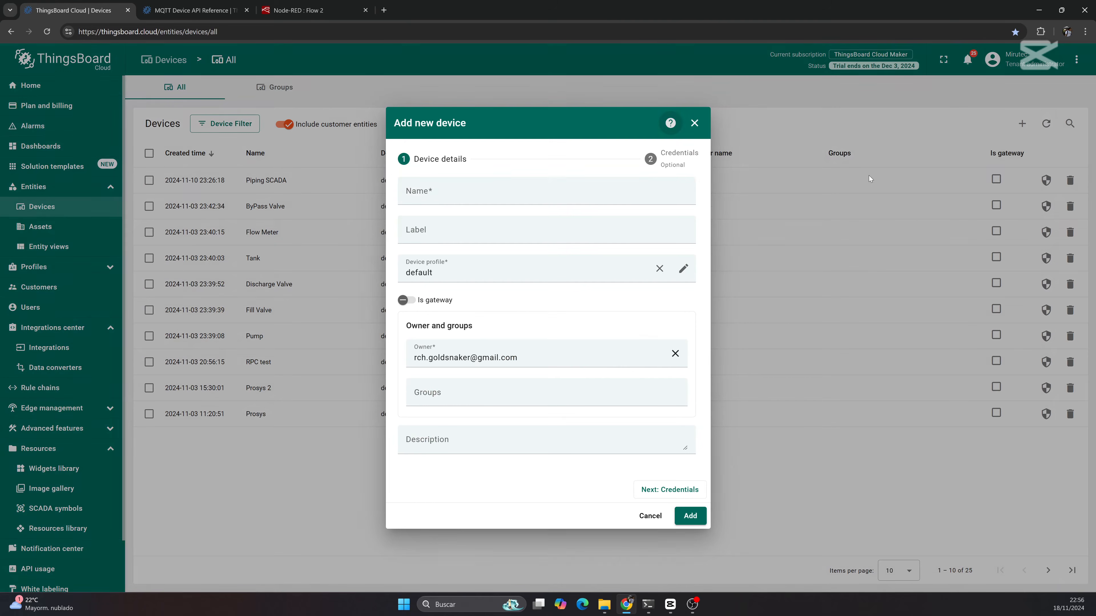
left_click(516, 198)
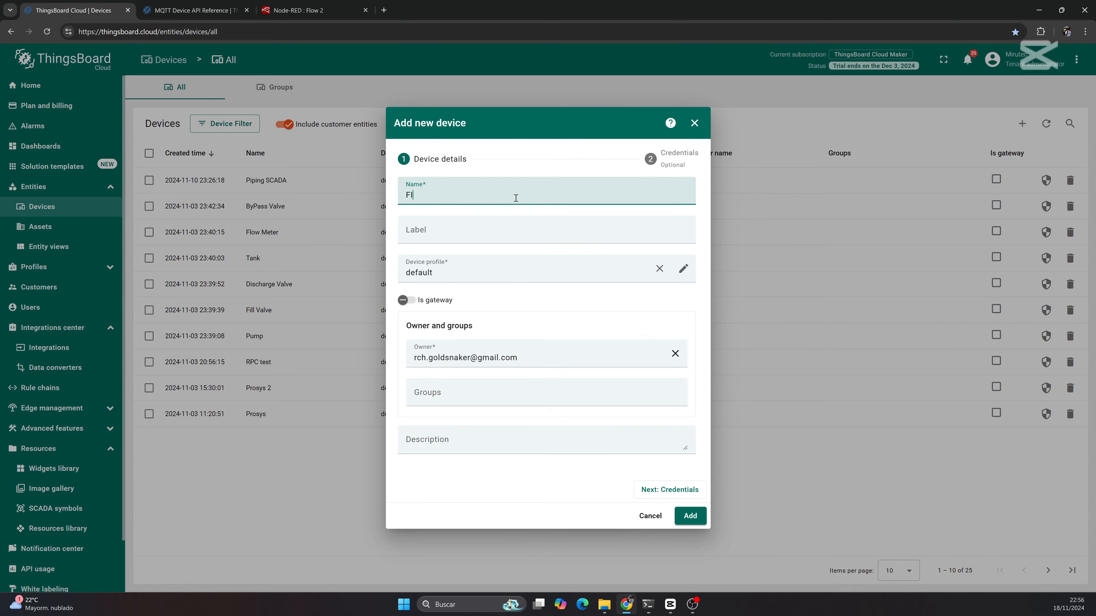
type("FILL VALVE TEST")
left_click(691, 516)
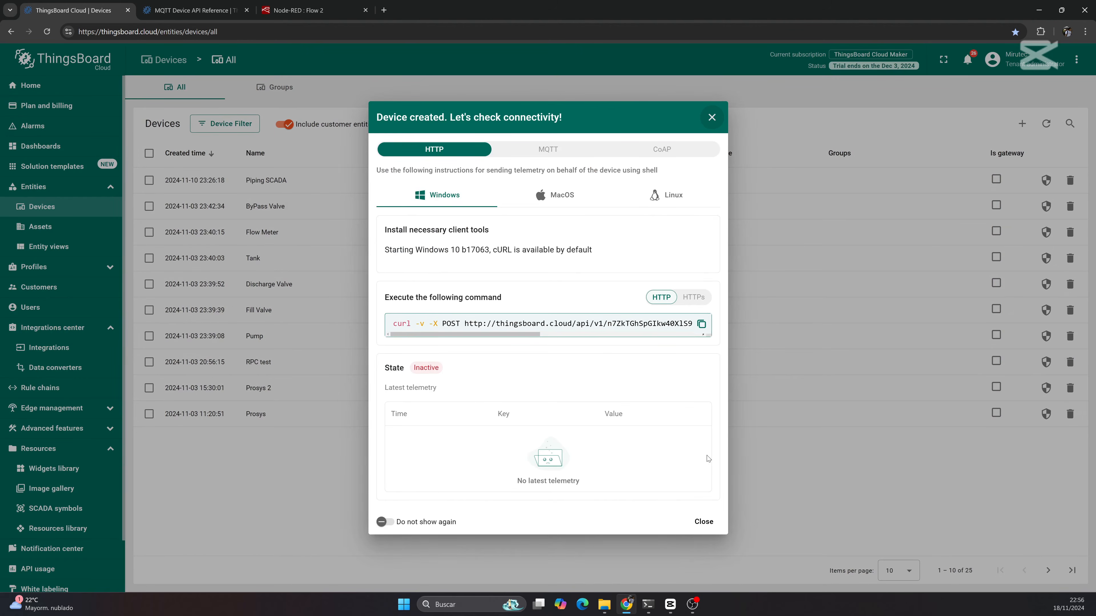
left_click(703, 521)
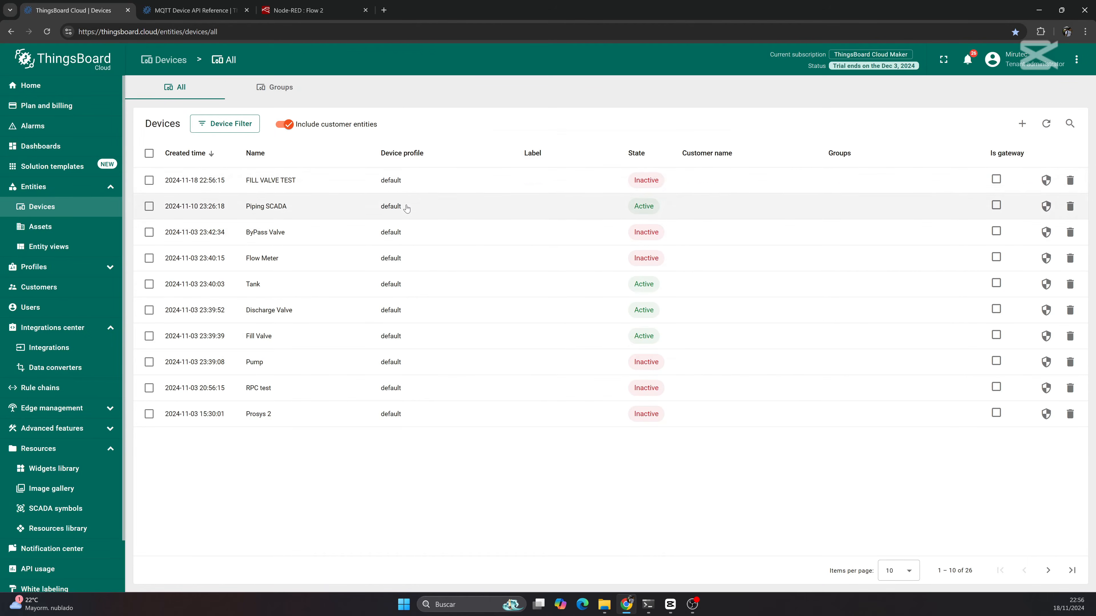
- Edit the MY SCADA dashboard and apply FILL VALVE TEST as the horizontal wheel valve's target device
left_click(41, 146)
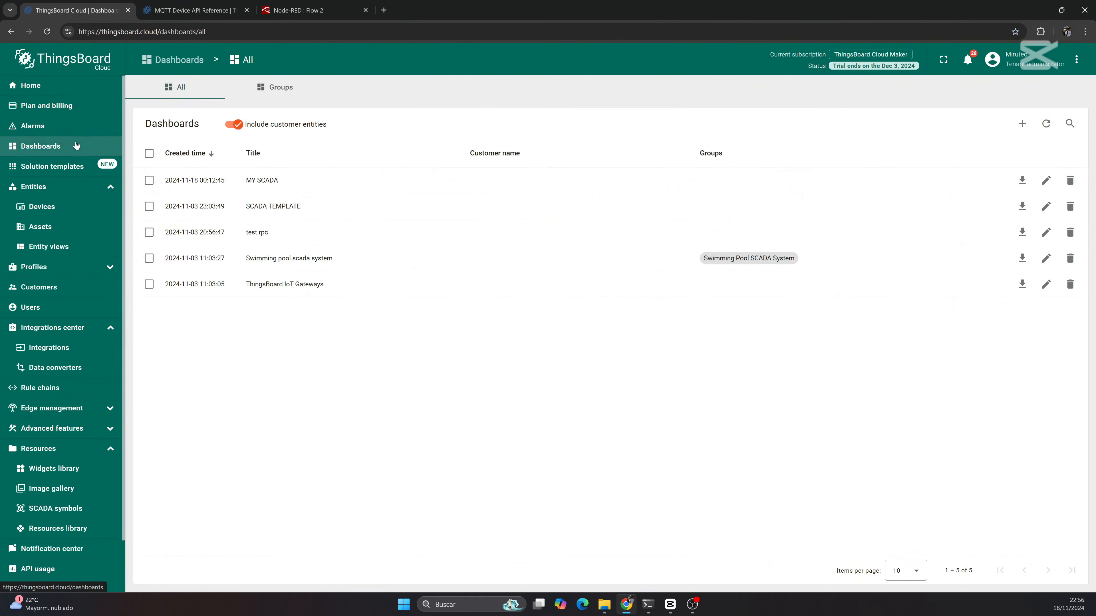
left_click(384, 184)
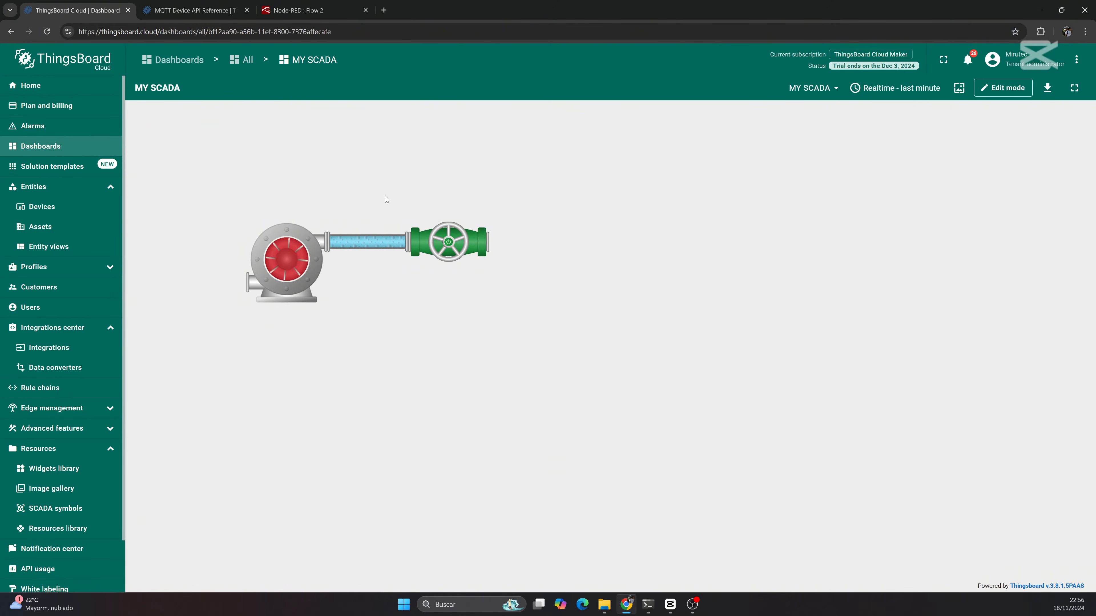
left_click(1003, 88)
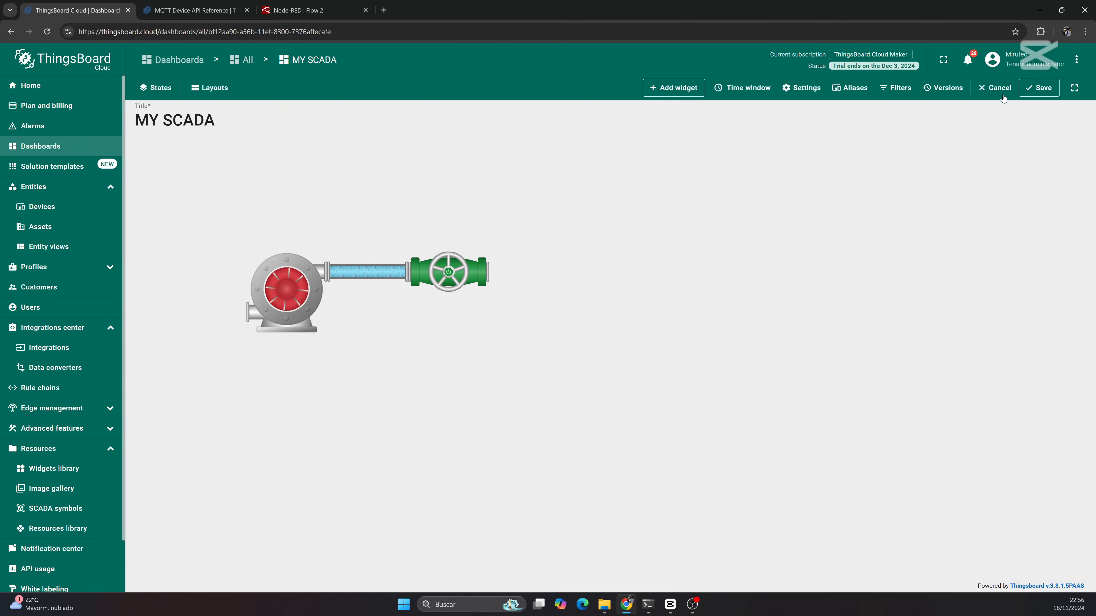
left_click(459, 265)
left_click(451, 243)
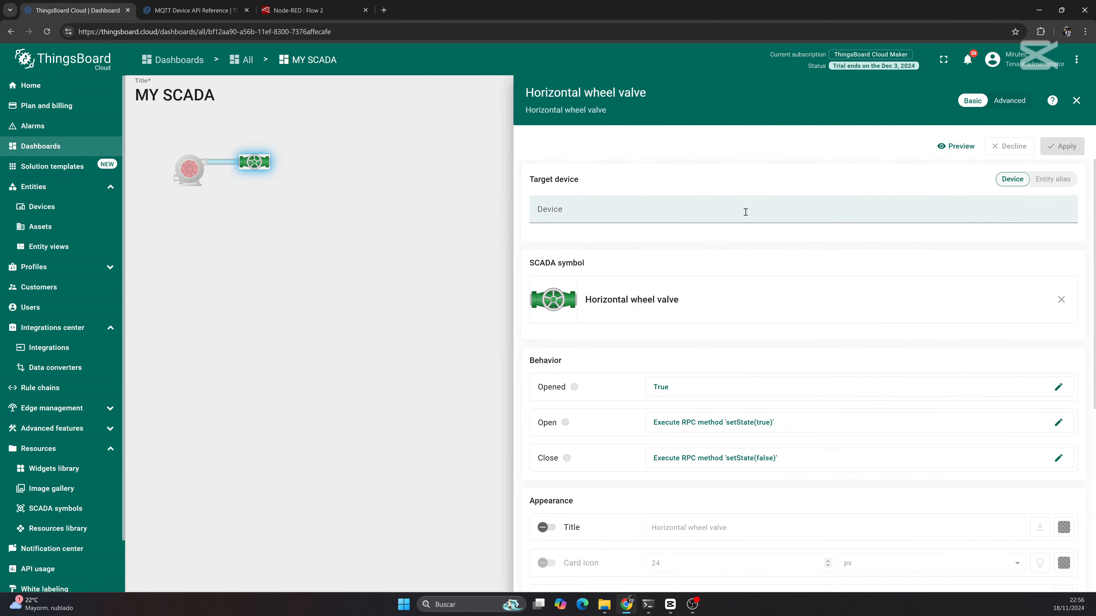
left_click(702, 211)
left_click(600, 335)
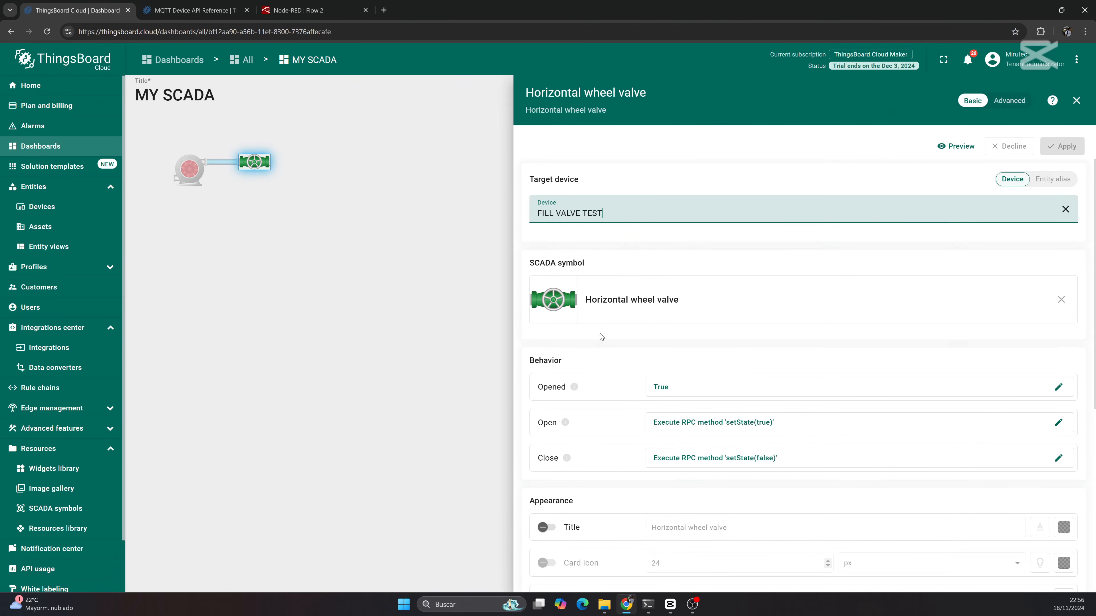
left_click(1063, 149)
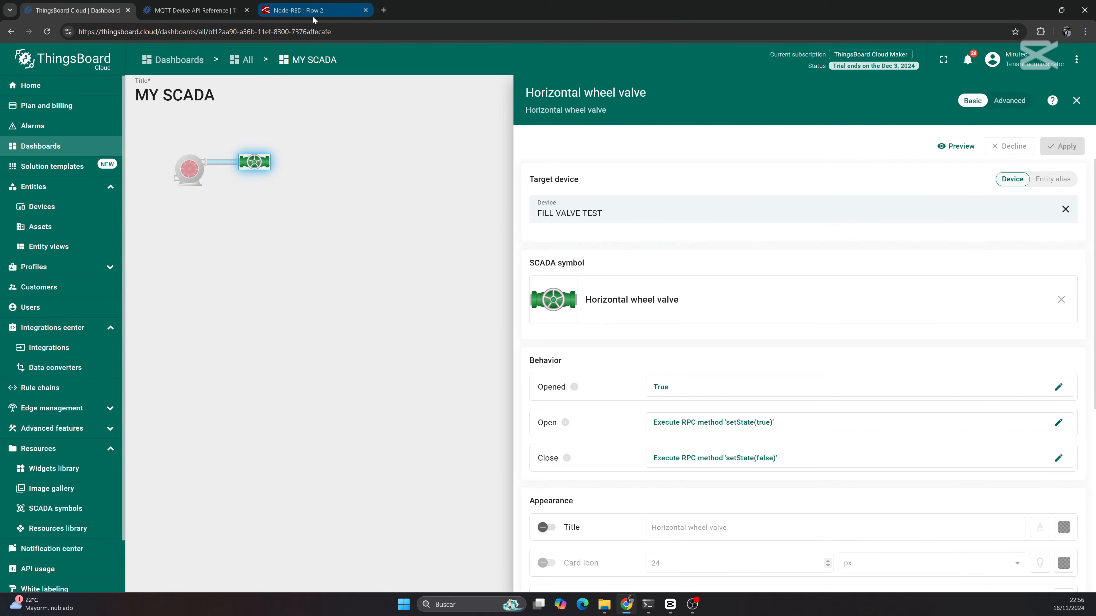
- Switch to Node-RED, add an mqtt in node to Flow 2 and open its properties
left_click(321, 11)
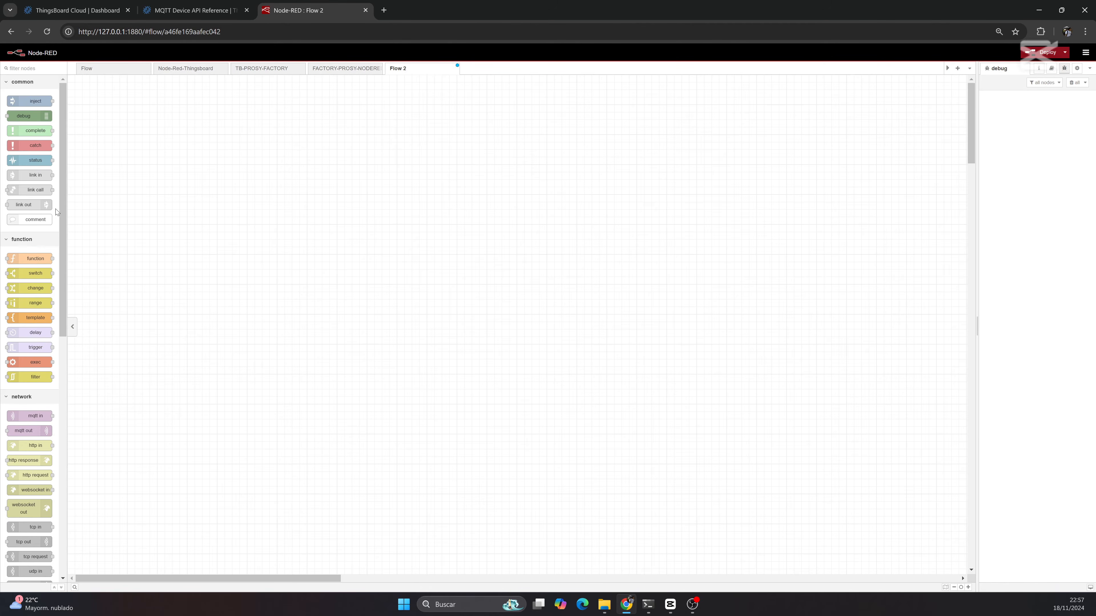
scroll(34, 363, "down", 1)
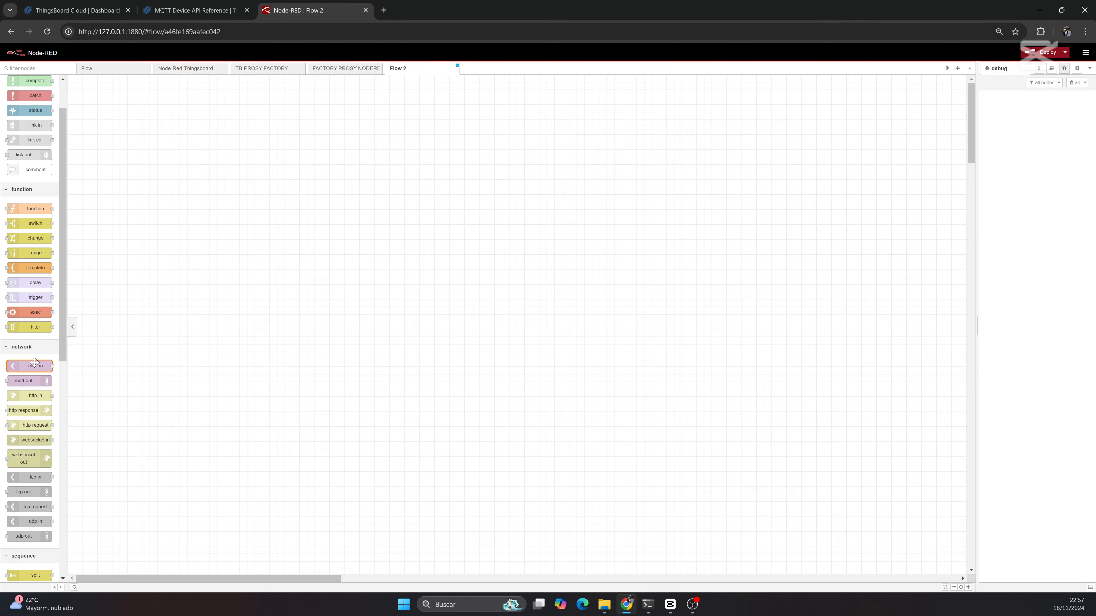
left_click_drag(34, 363, 309, 172)
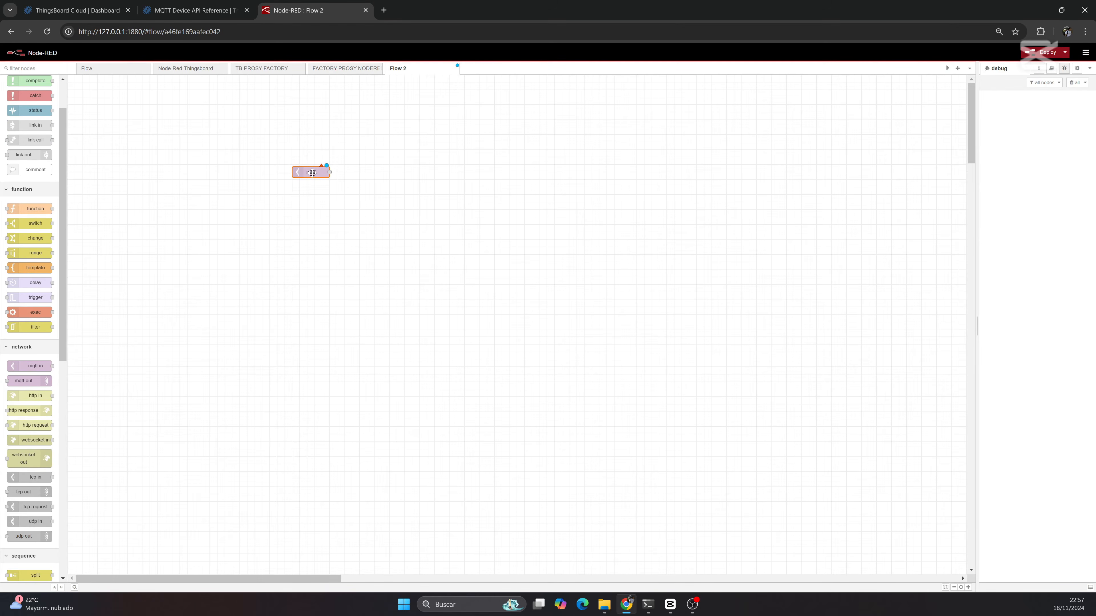
double_click(313, 172)
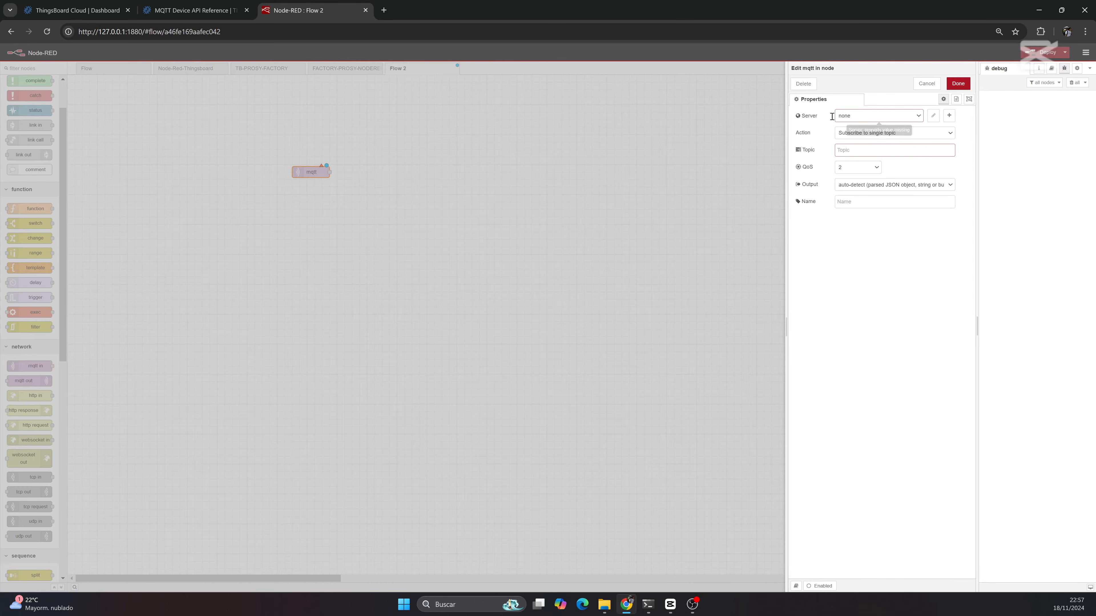
- Start a new MQTT broker configuration named TB FILL VALVE and copy the thingsboard.cloud host name from the ThingsBoard address
left_click(948, 116)
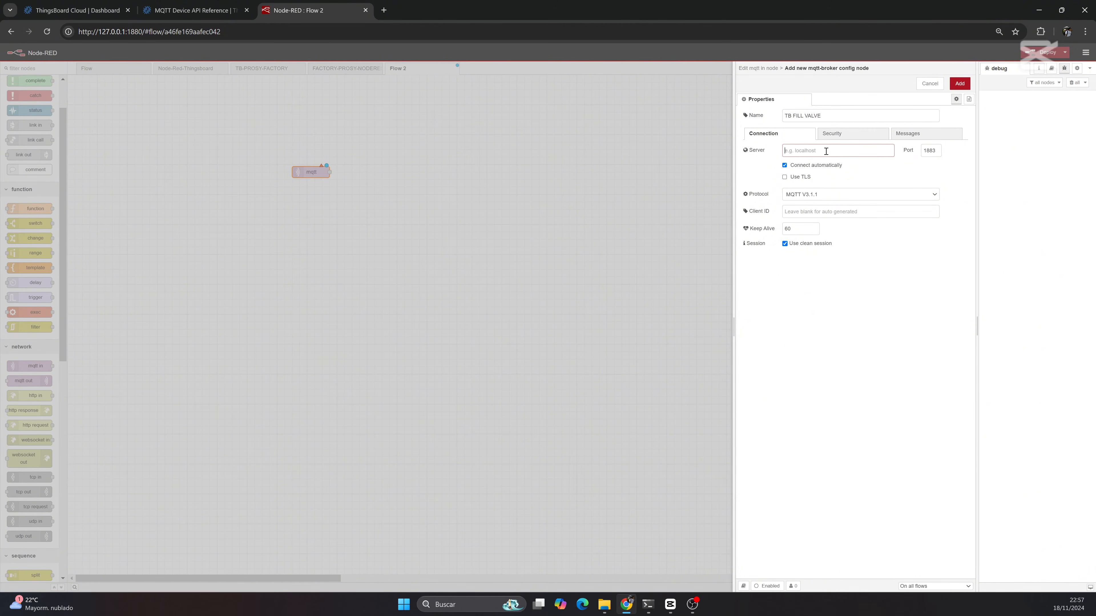
left_click(194, 10)
left_click(88, 12)
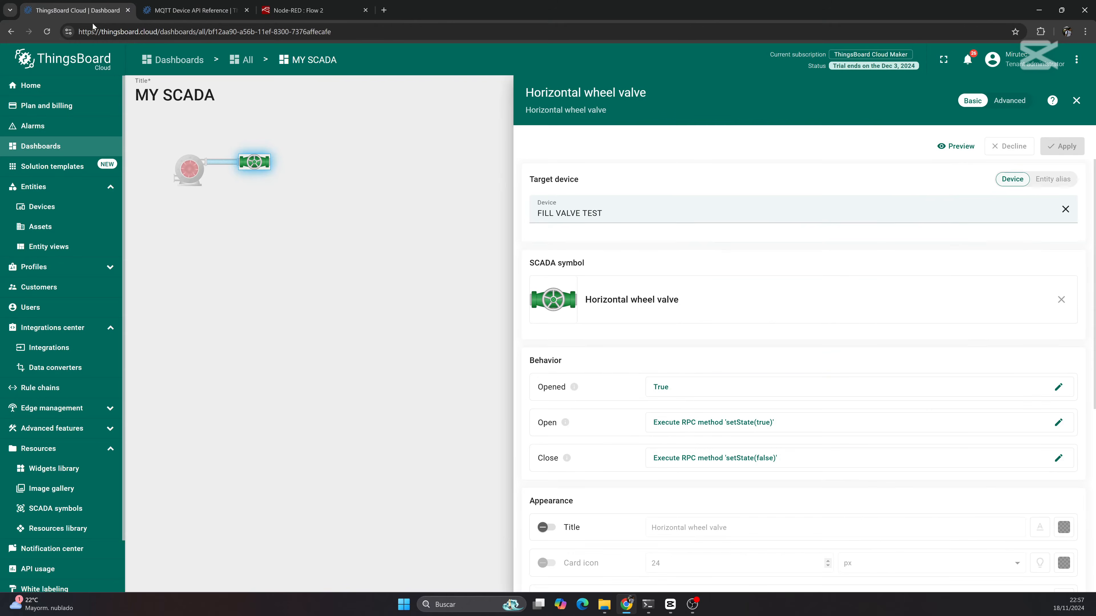
left_click(166, 11)
left_click(151, 31)
left_click(106, 11)
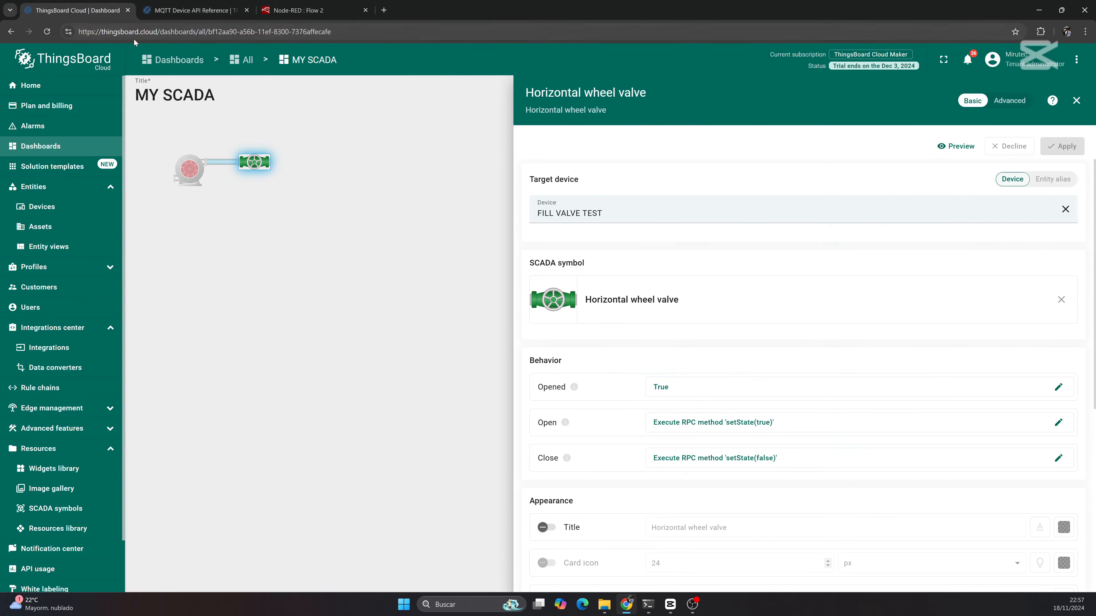
left_click_drag(159, 34, 104, 33)
key("ctrl+c")
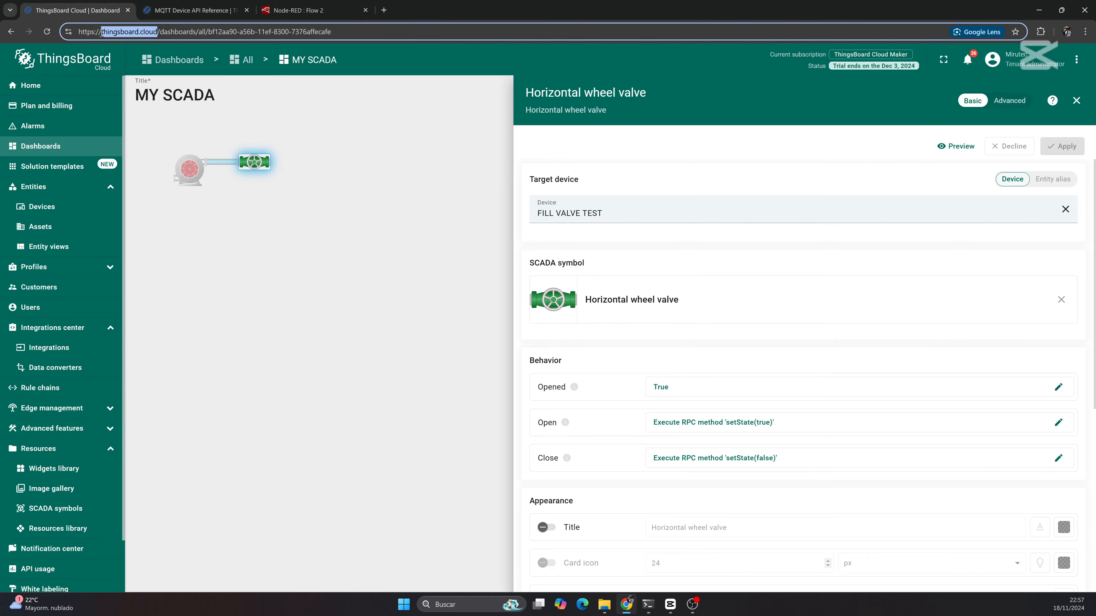
- Enter thingsboard.cloud with an mqtt prefix as the TB FILL VALVE broker's server and open its security settings
left_click(298, 10)
left_click(838, 149)
key("ctrl+v")
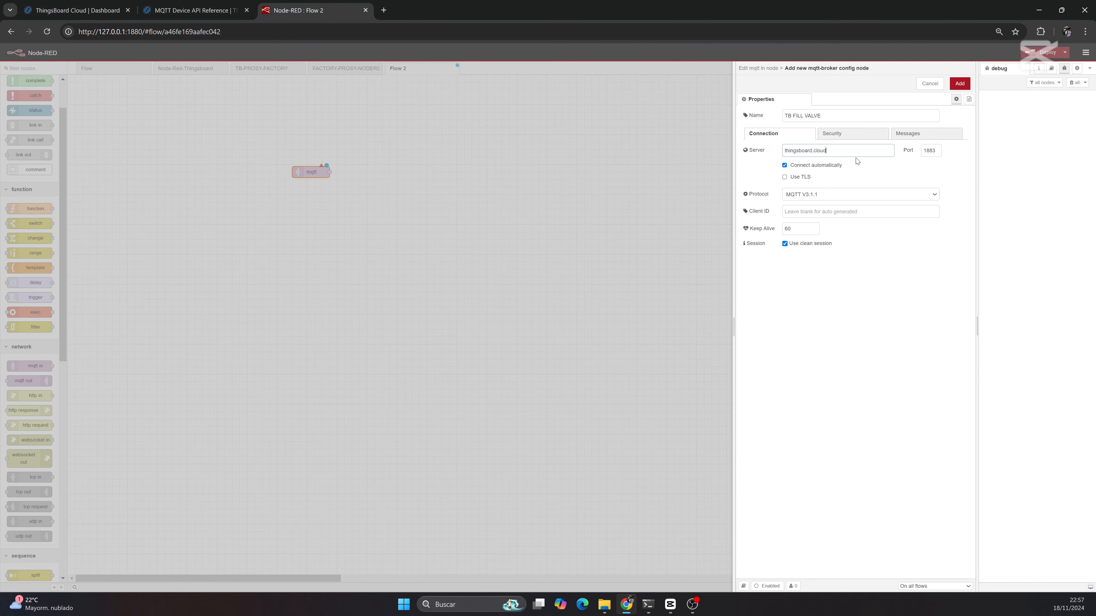
key("Home")
type("mqt")
left_click(850, 135)
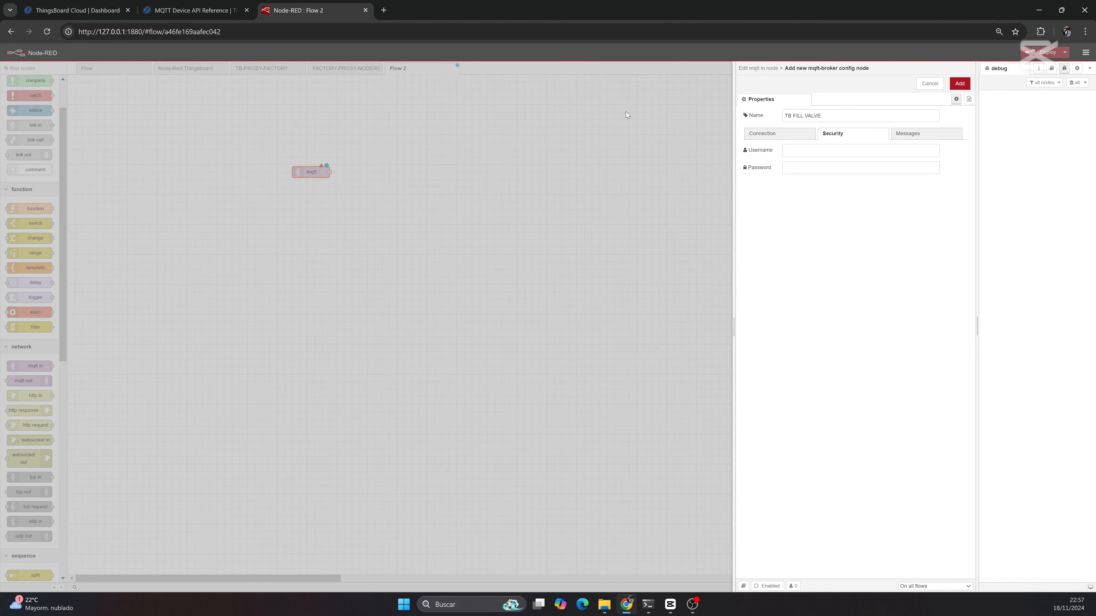
- Return to ThingsBoard, close the wheel valve's configuration and save the dashboard with its target device
left_click(83, 12)
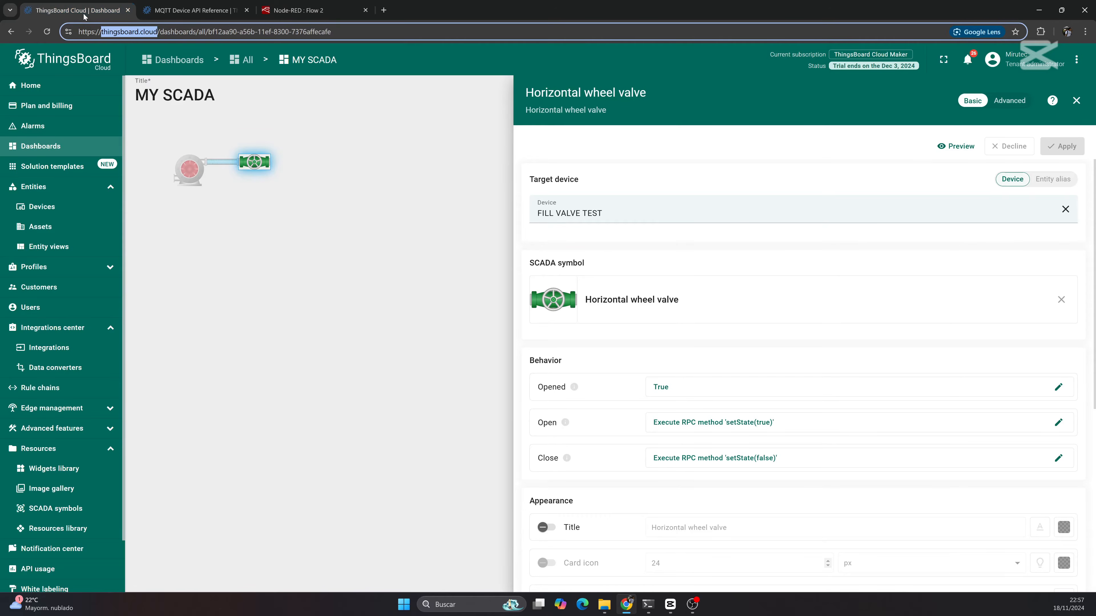
left_click(1076, 101)
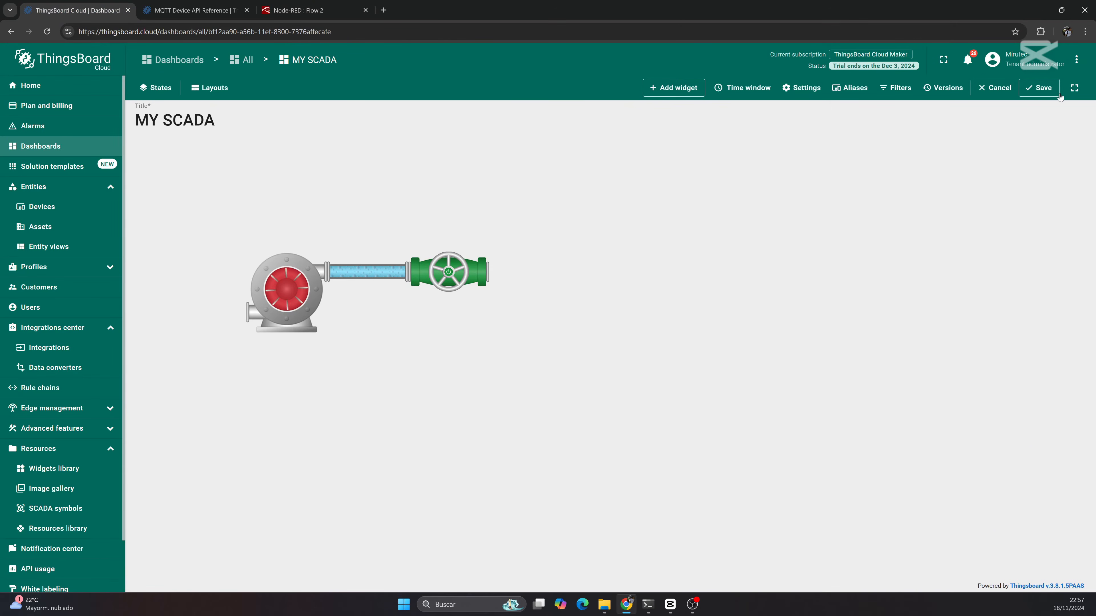
left_click(1038, 88)
- Copy the FILL VALVE TEST device's access token, paste it as the Node-RED broker's username and add the broker
left_click(42, 207)
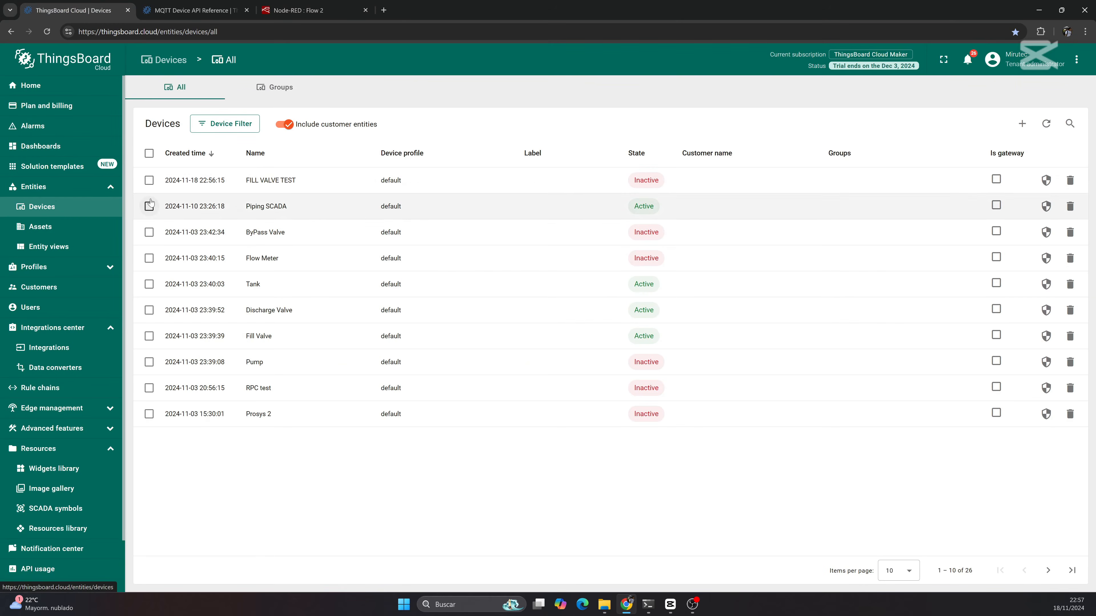
left_click(318, 186)
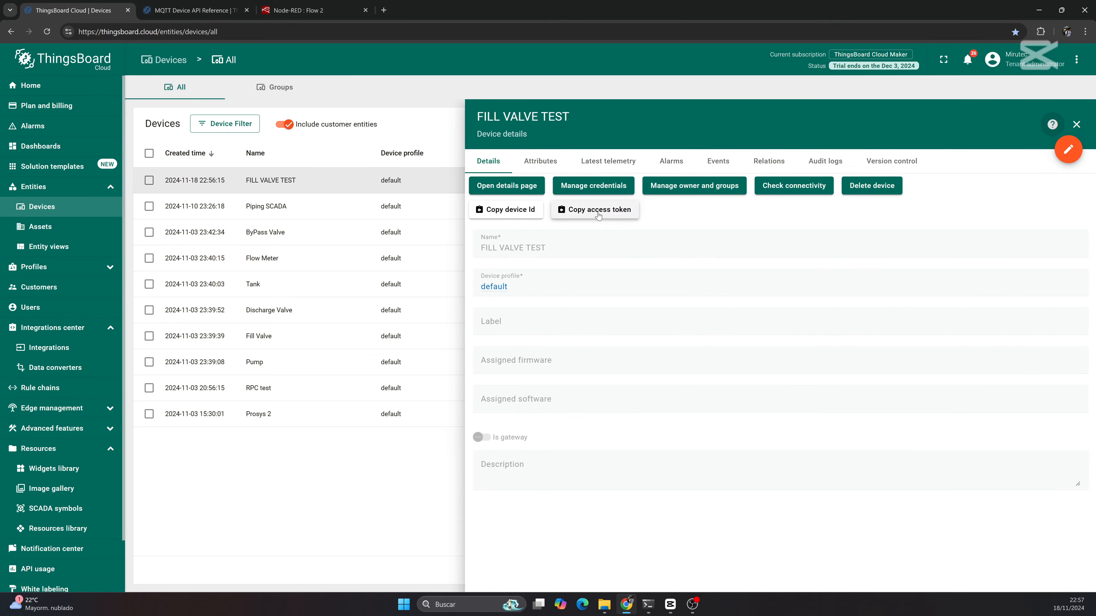
left_click(598, 215)
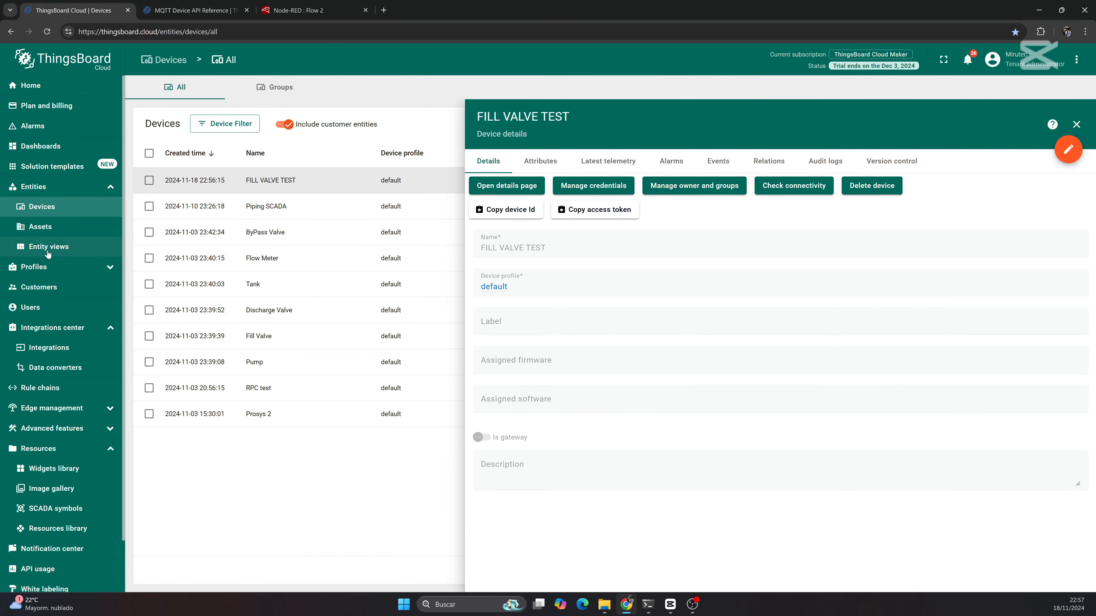
left_click(286, 16)
left_click(835, 148)
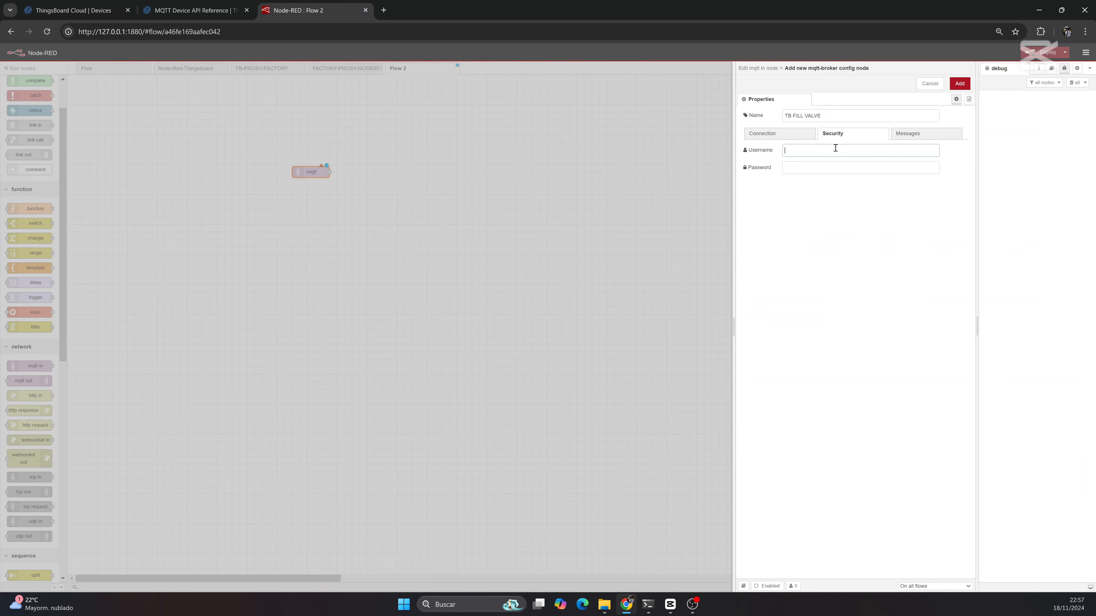
key("ctrl+v")
left_click(959, 84)
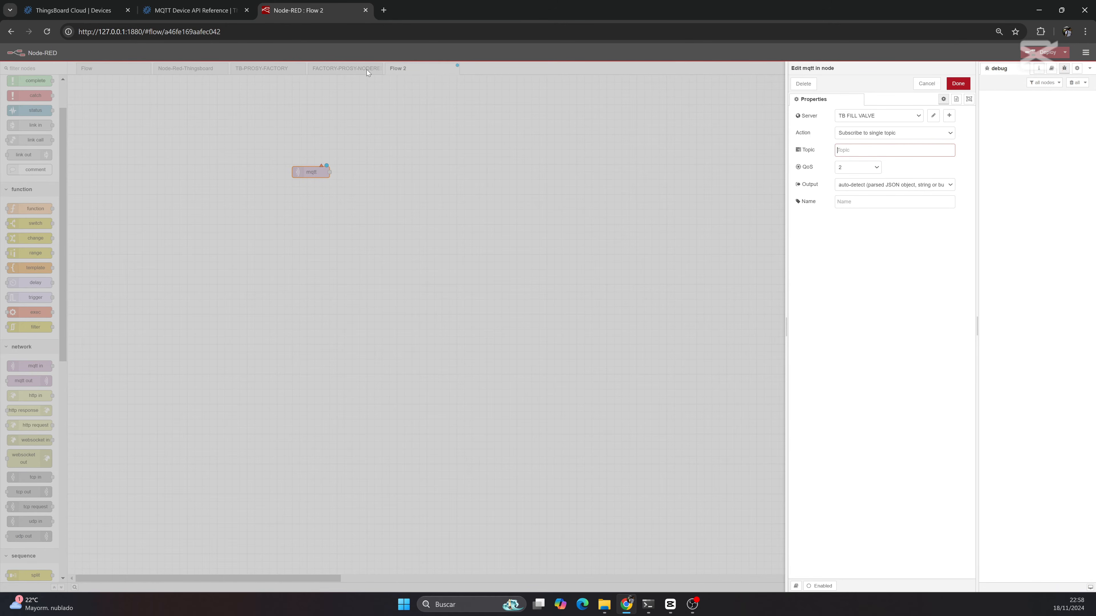
- Copy the server-side RPC subscribe topic v1/devices/me/rpc/request/+ from the MQTT Device API documentation
left_click(224, 12)
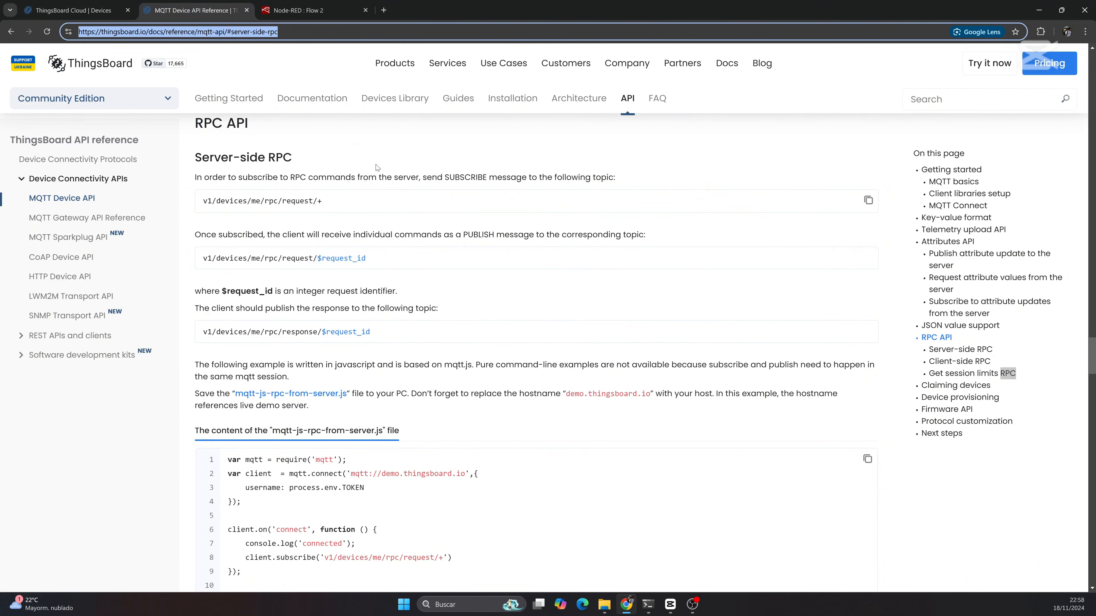
scroll(422, 192, "up", 3)
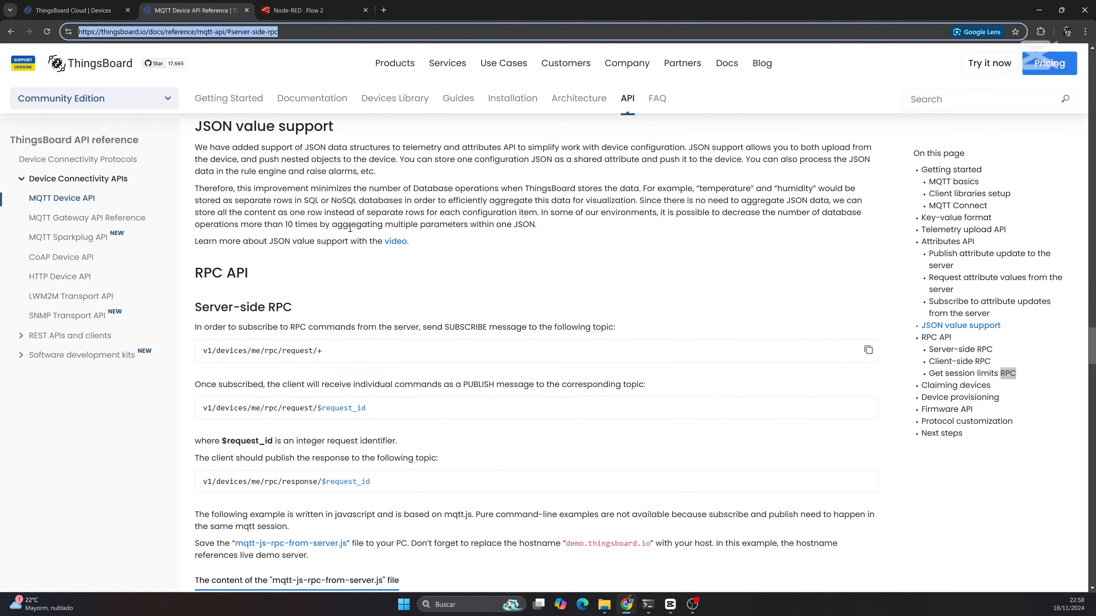
scroll(298, 234, "down", 2)
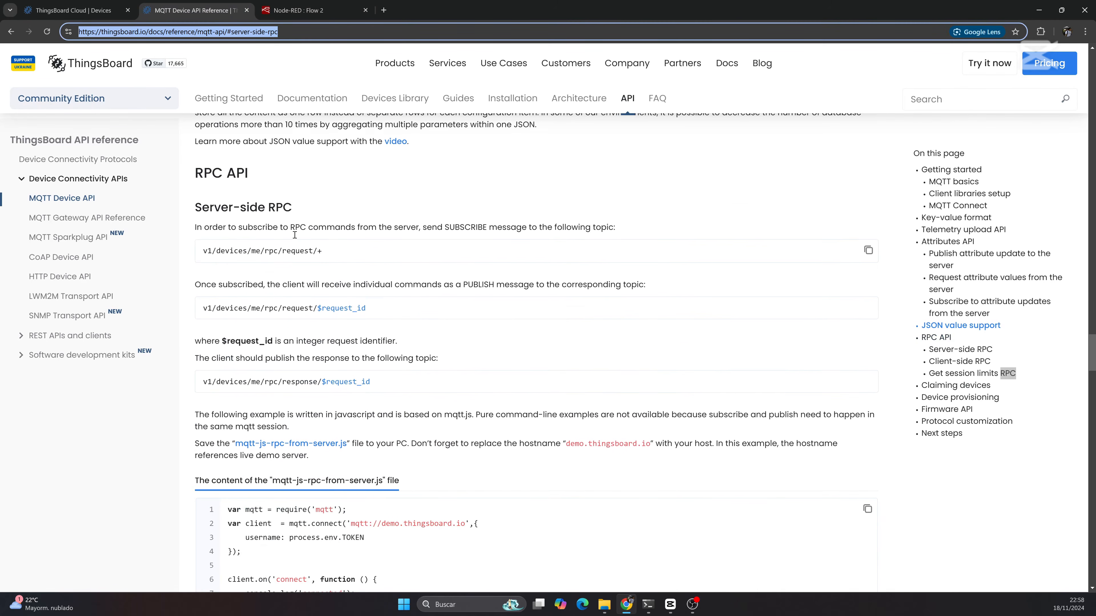
left_click_drag(197, 173, 255, 176)
left_click(256, 177)
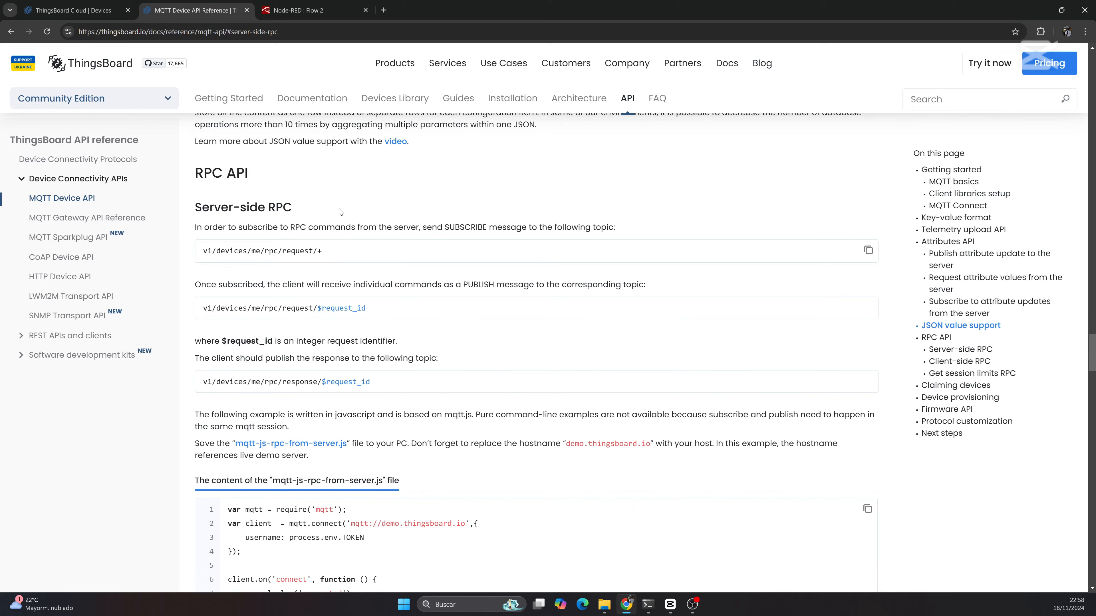
scroll(259, 240, "down", 1)
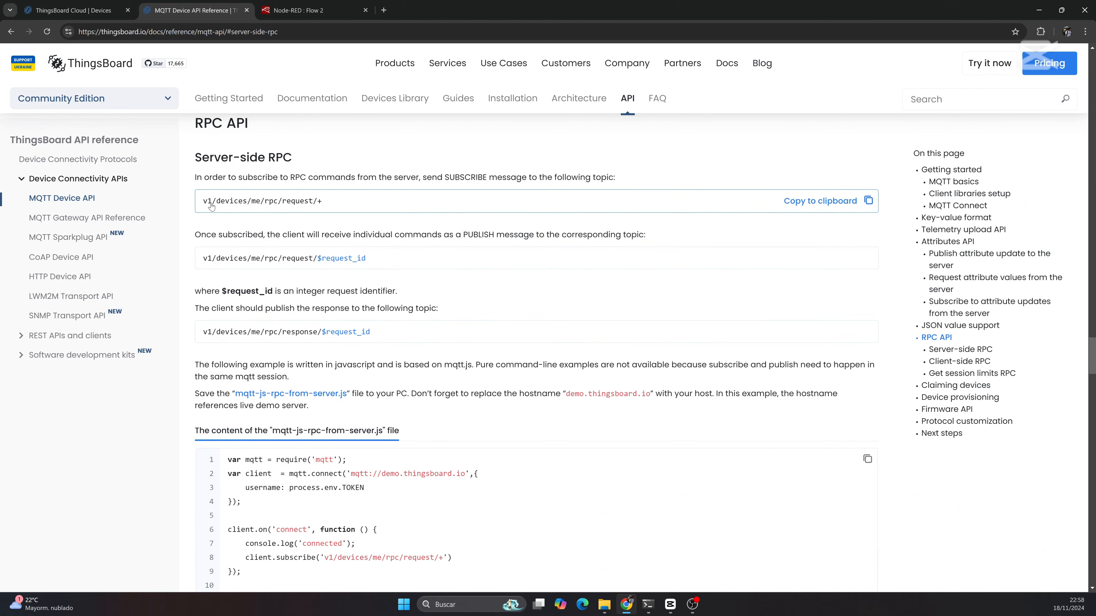
left_click(819, 202)
- Paste v1/devices/me/rpc/request/+ as the topic of the Node-RED mqtt in node and save the node
left_click(298, 10)
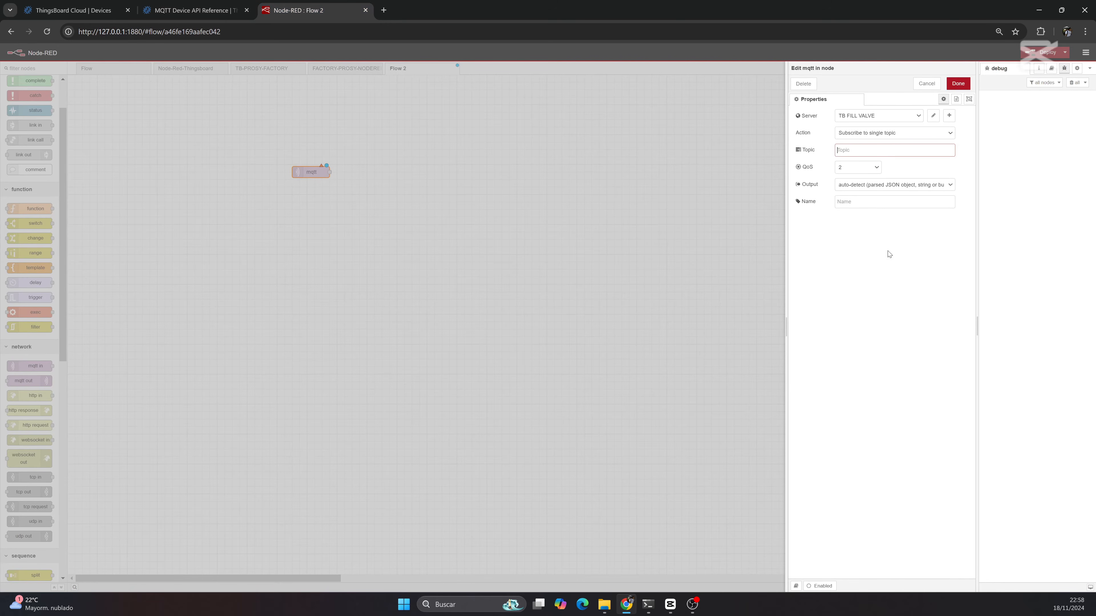
left_click(854, 149)
key("ctrl+v")
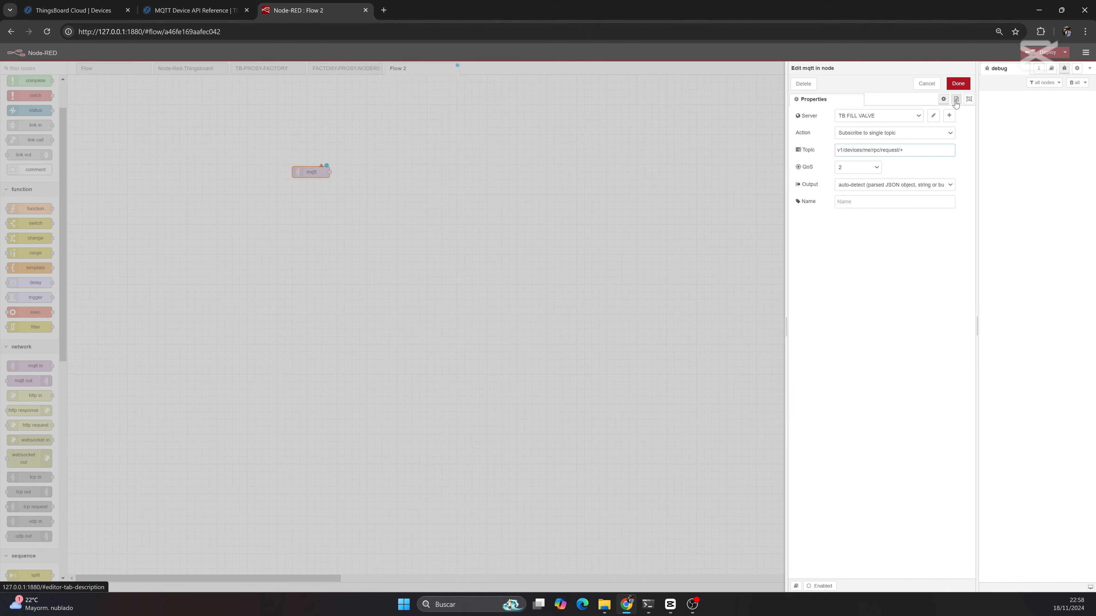
left_click(958, 84)
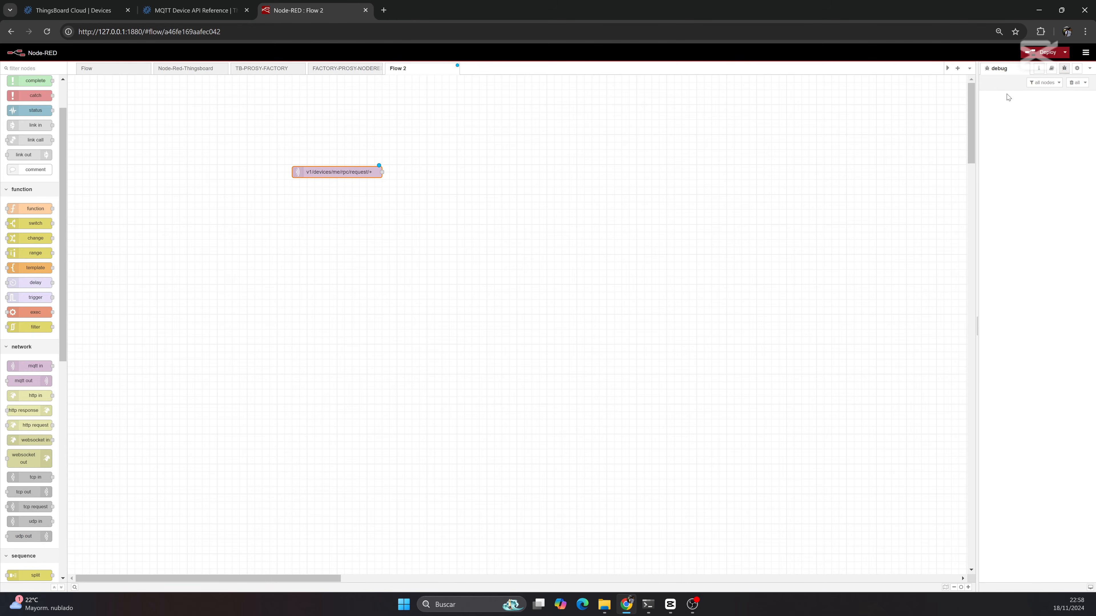
- Wire a debug node to the RPC request mqtt in node and deploy the flow despite the unconfigured broker
left_click_drag(358, 173, 321, 181)
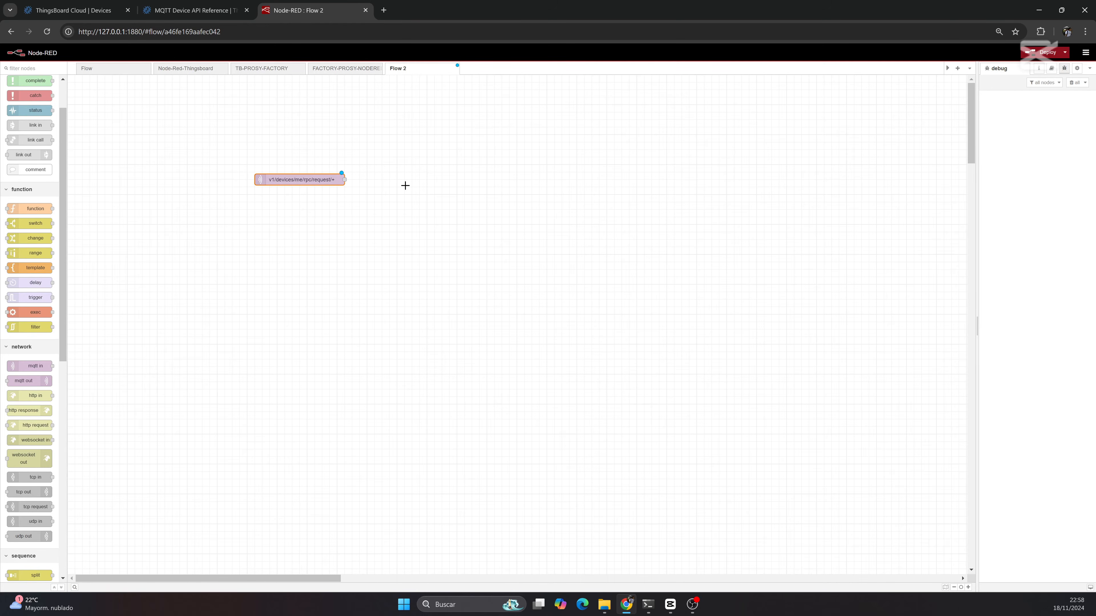
left_click(405, 186)
left_click_drag(344, 179, 498, 180)
left_click(513, 203)
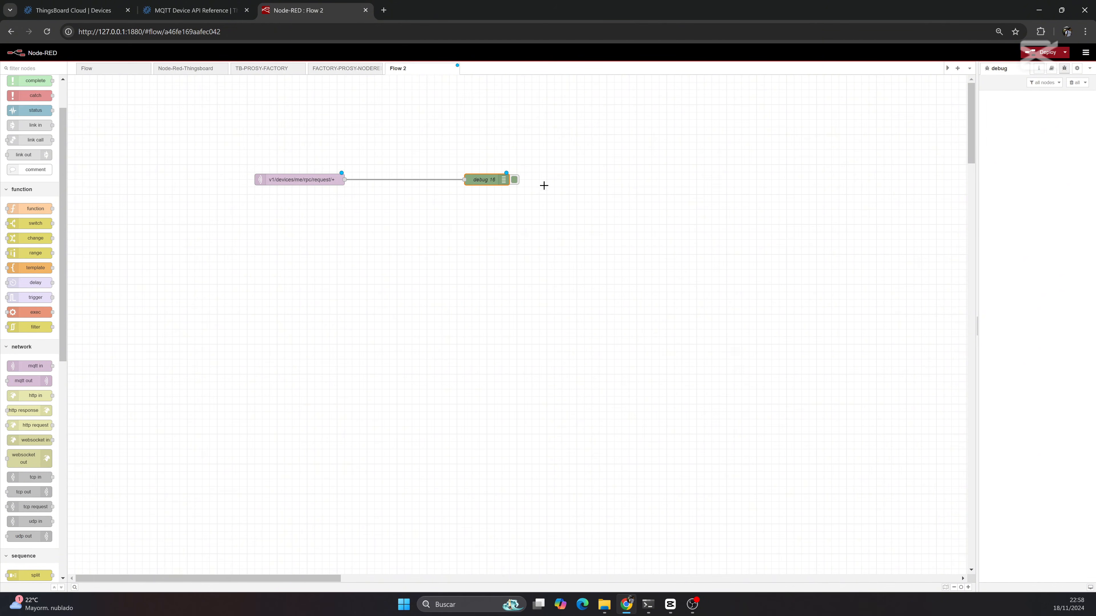
left_click(1046, 53)
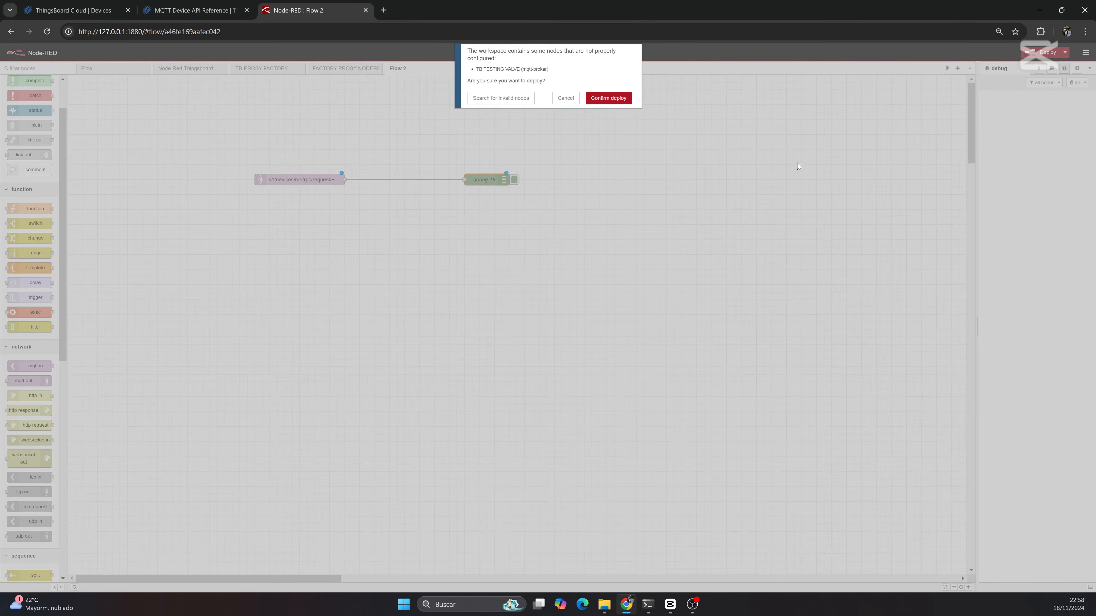
left_click(602, 99)
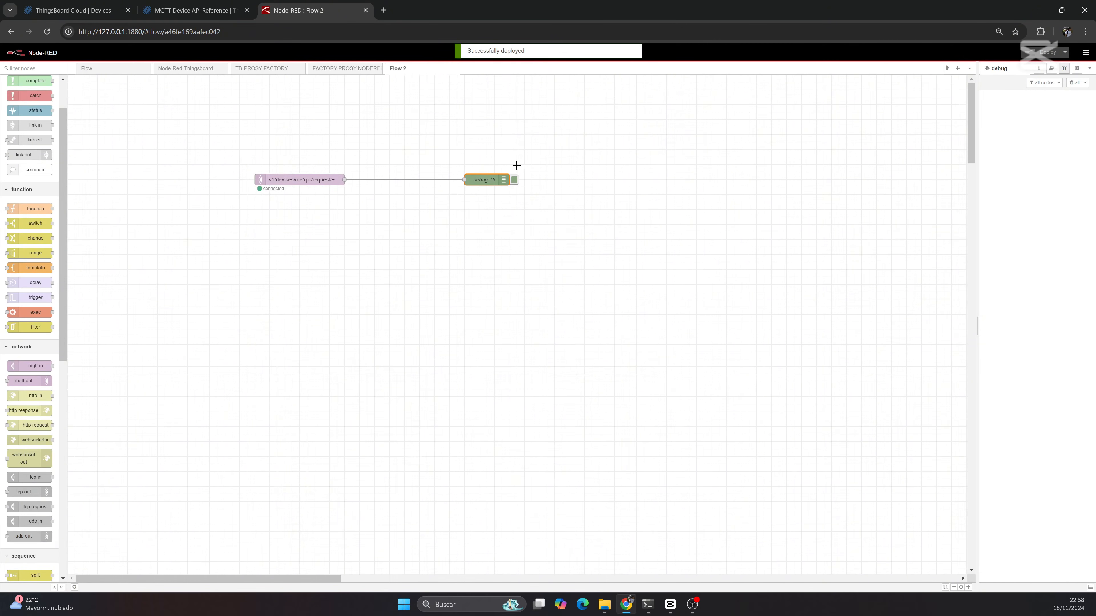
- Shift the mqtt in node slightly and place Node-RED in its own window beside the ThingsBoard window
left_click_drag(282, 185, 296, 190)
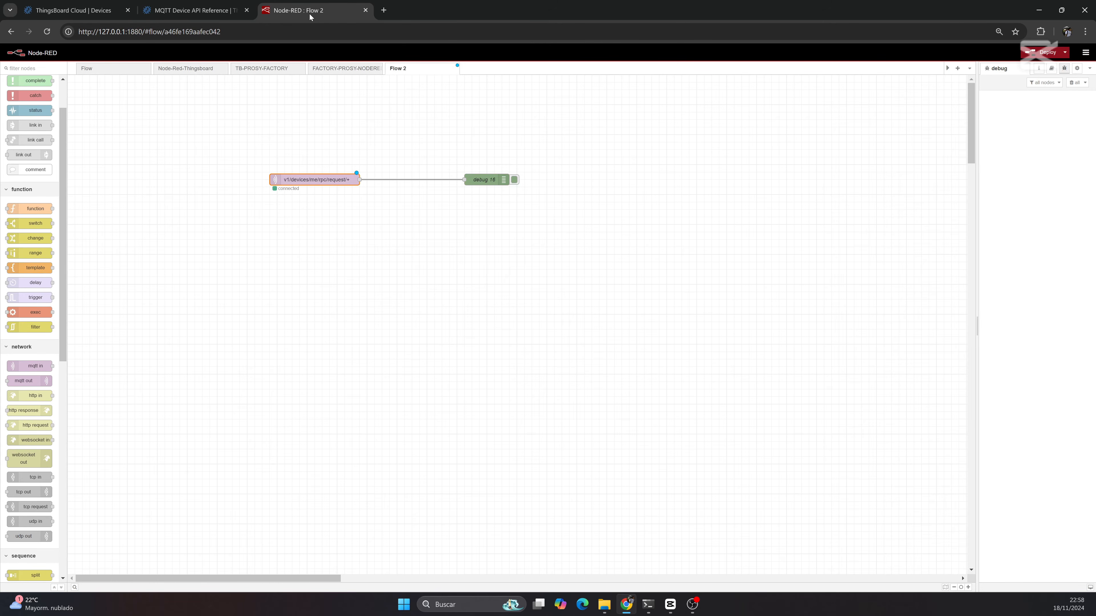
left_click_drag(316, 18, 1094, 103)
left_click(198, 126)
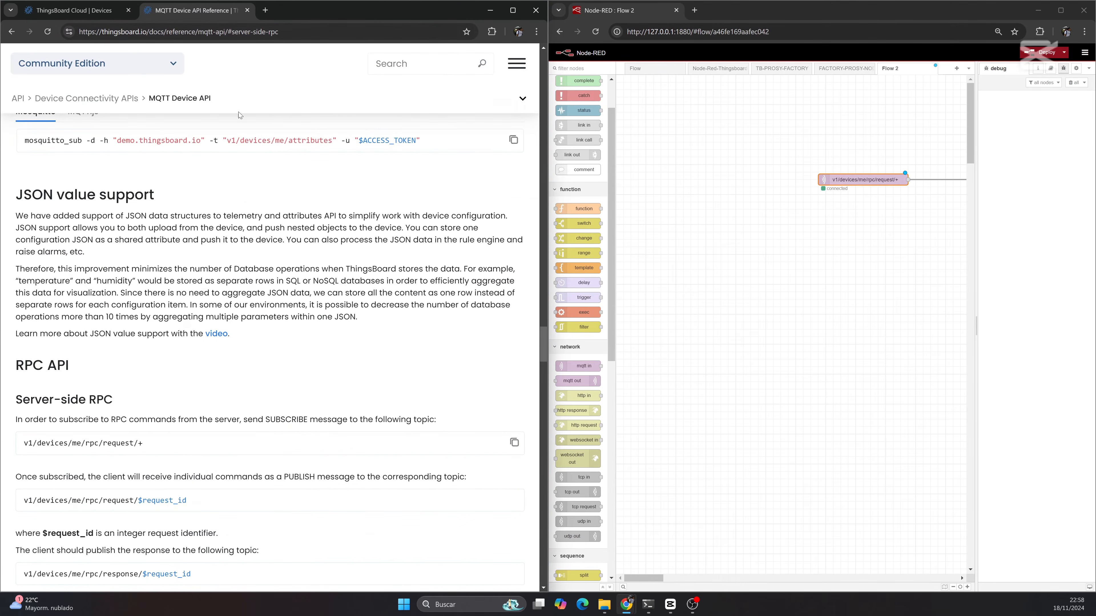
- Close the FILL VALVE TEST device details in ThingsBoard and open the MY SCADA dashboard
left_click(73, 11)
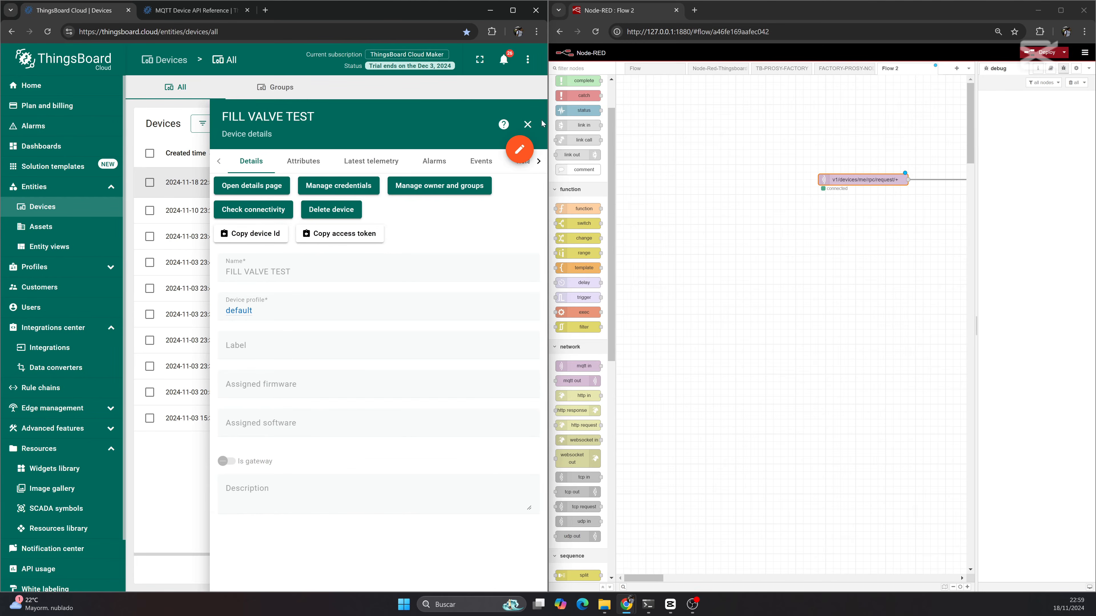
left_click(527, 123)
left_click(41, 145)
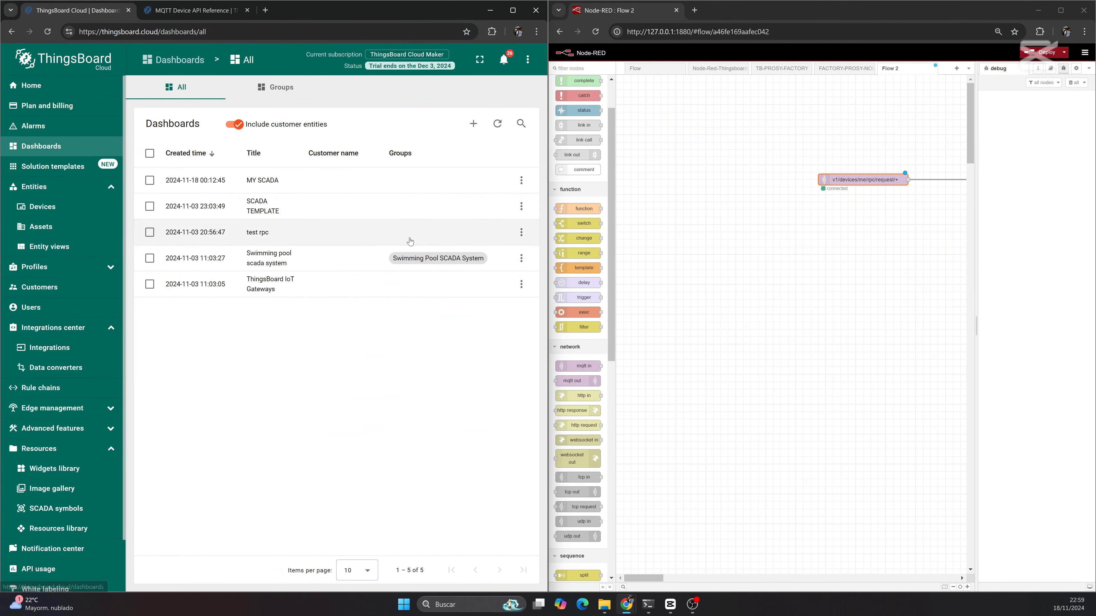
left_click(318, 187)
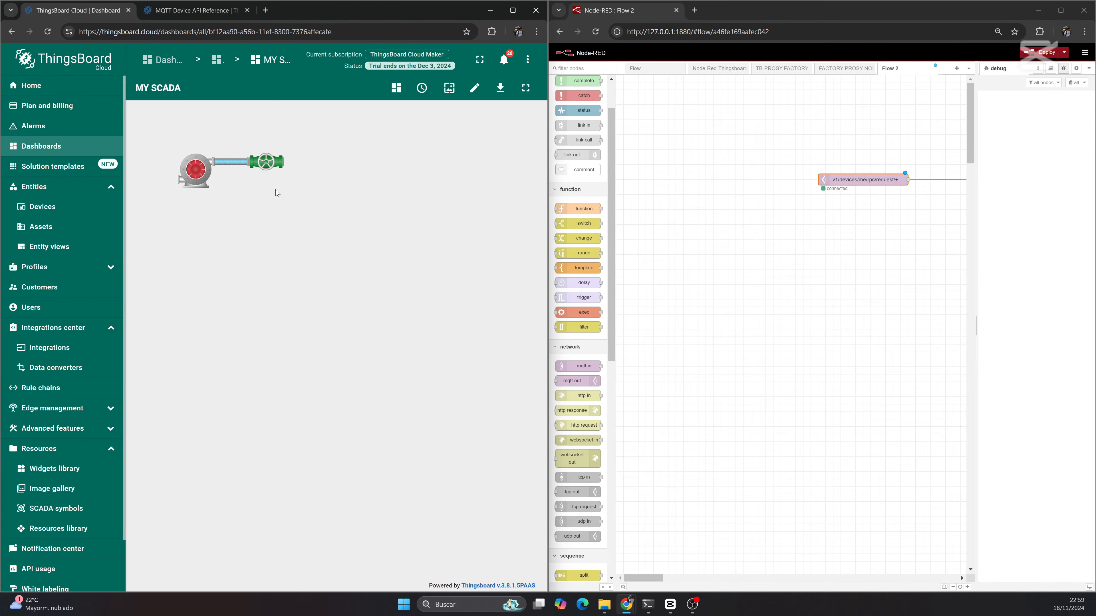
- Toggle the dashboard's wheel valve twice, expanding the debug message after each toggle to examine its method and params
left_click_drag(822, 266, 693, 266)
left_click_drag(843, 269, 821, 251)
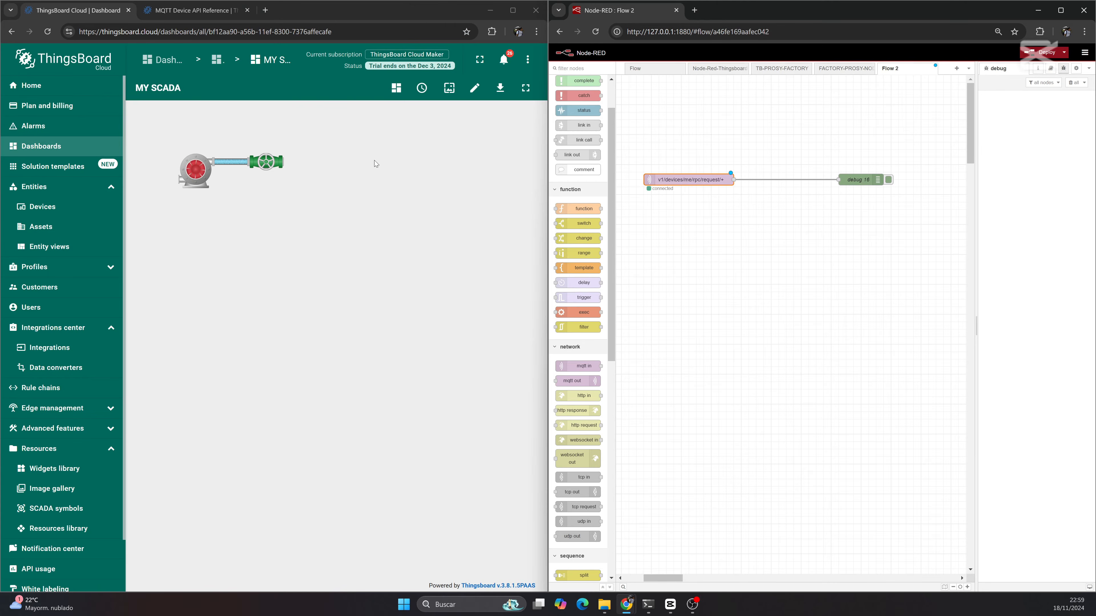
left_click(268, 161)
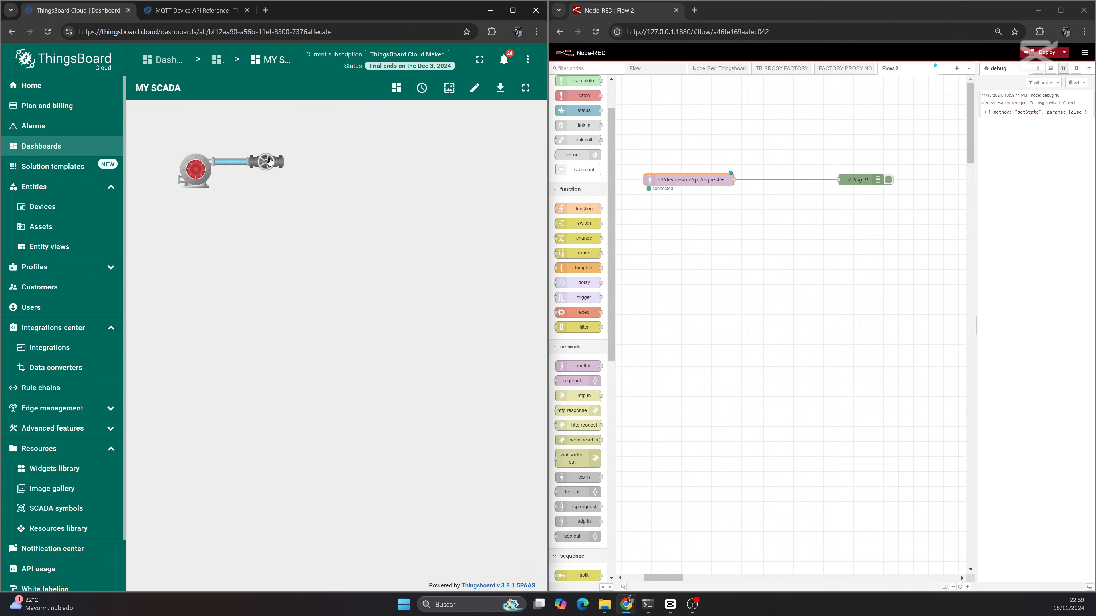
left_click(985, 112)
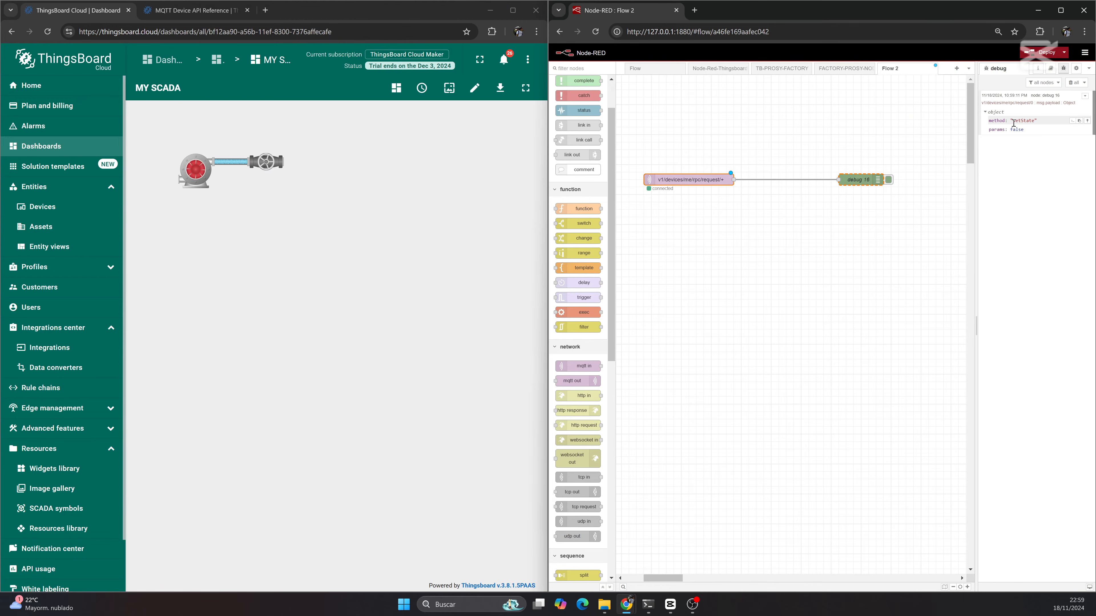
left_click(266, 166)
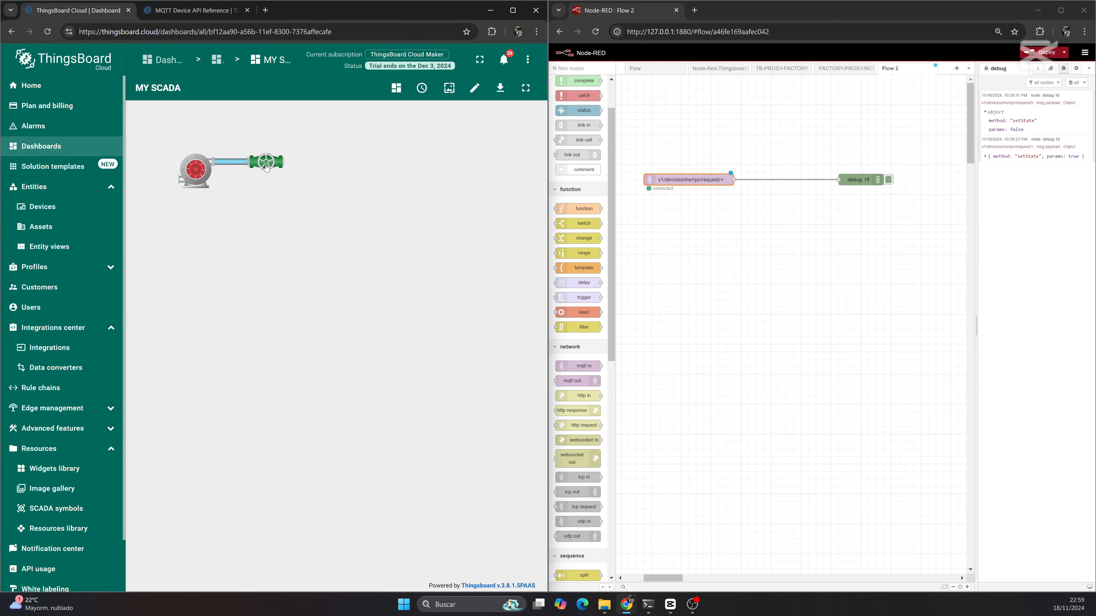
left_click(992, 157)
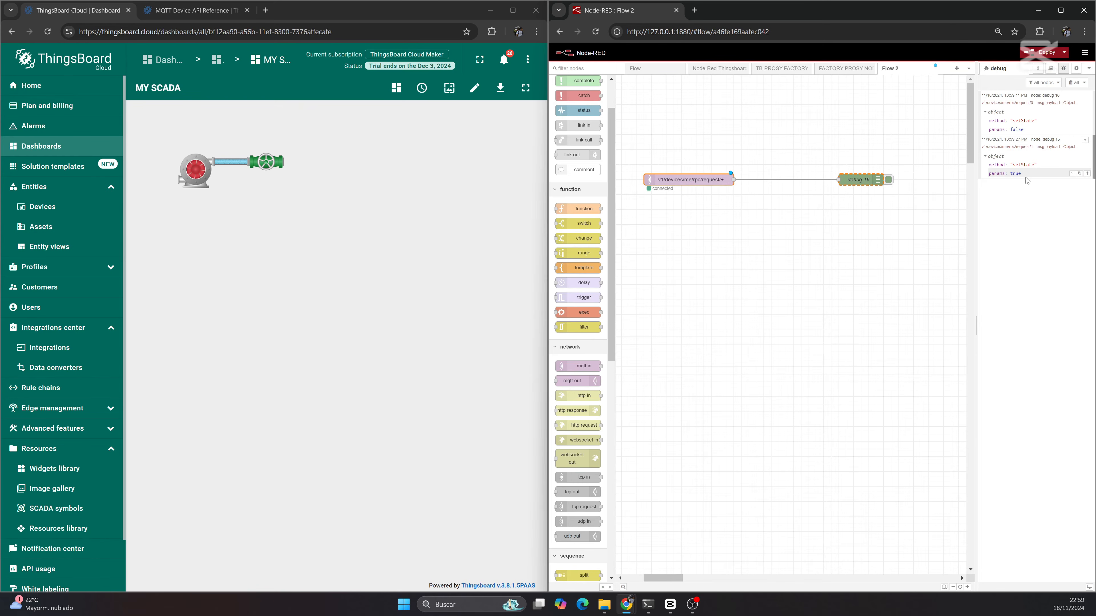
- Toggle the wheel valve five more times to test the RPC messages arriving in the Node-RED debug output
left_click(271, 161)
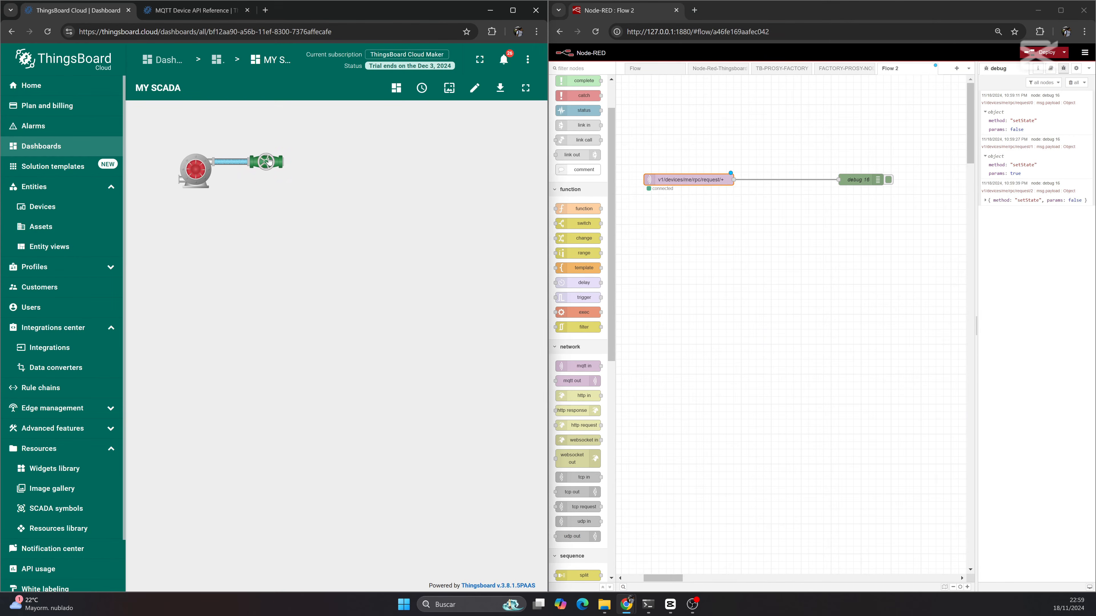
left_click(268, 161)
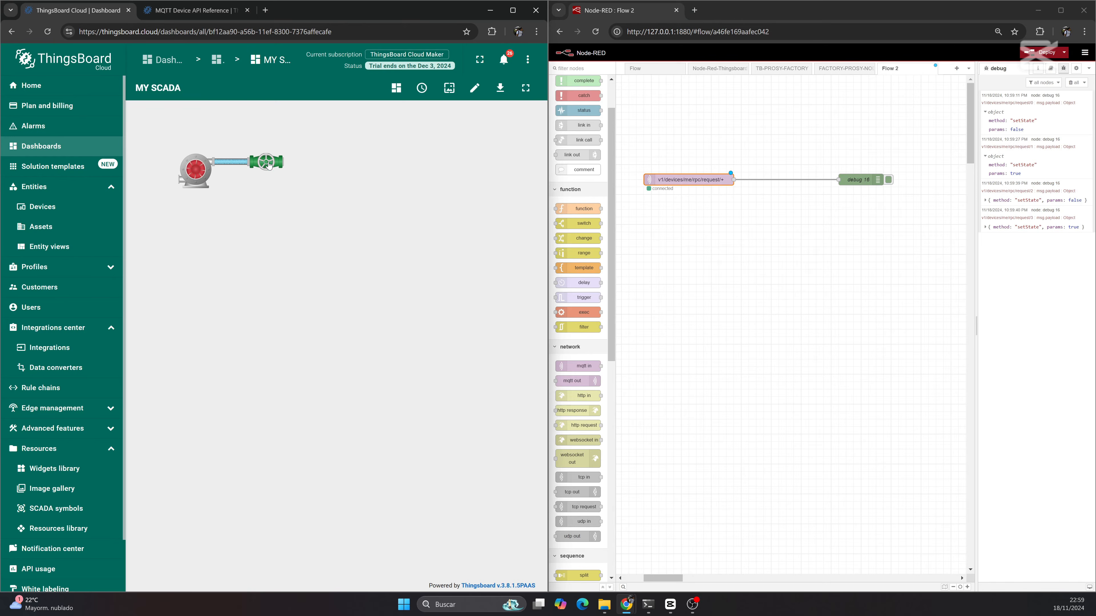
left_click(268, 164)
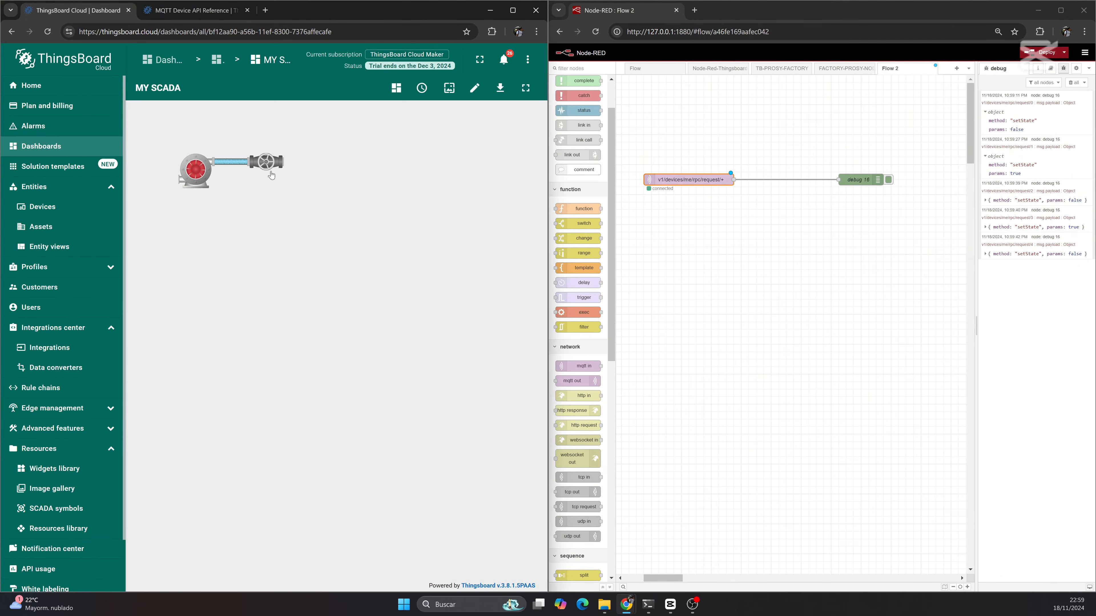
left_click(272, 166)
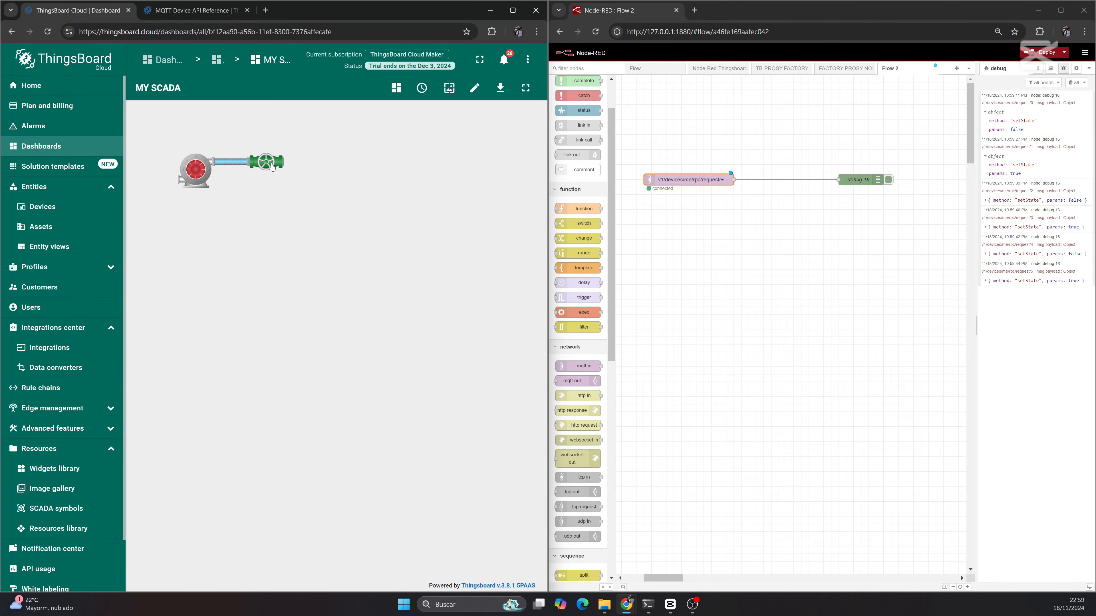
left_click(272, 166)
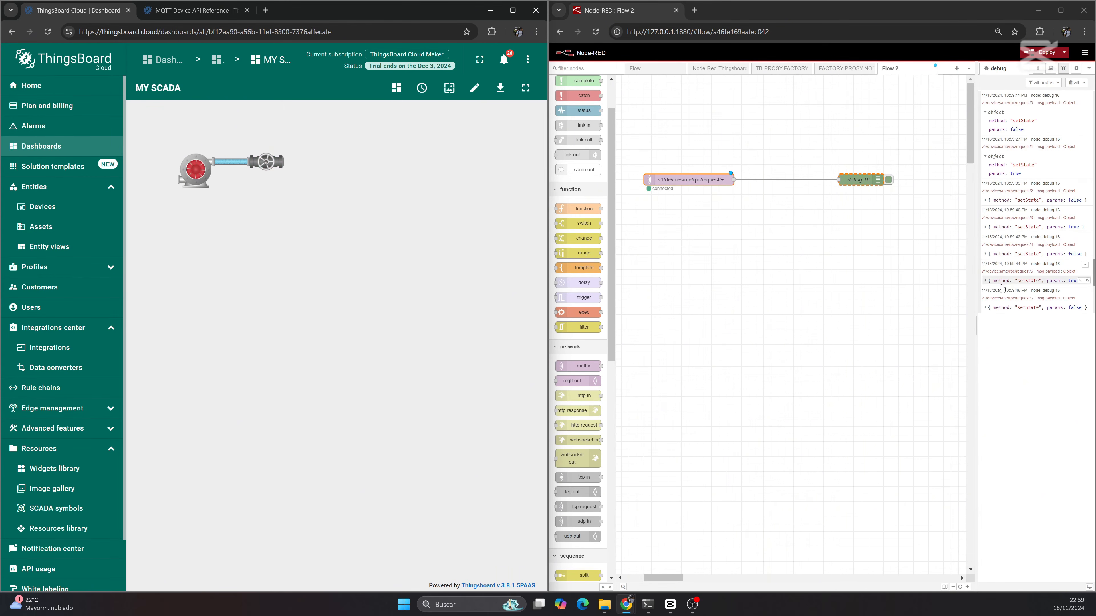
- Expand the five newest debug messages to compare the method and params of each valve command
left_click(986, 312)
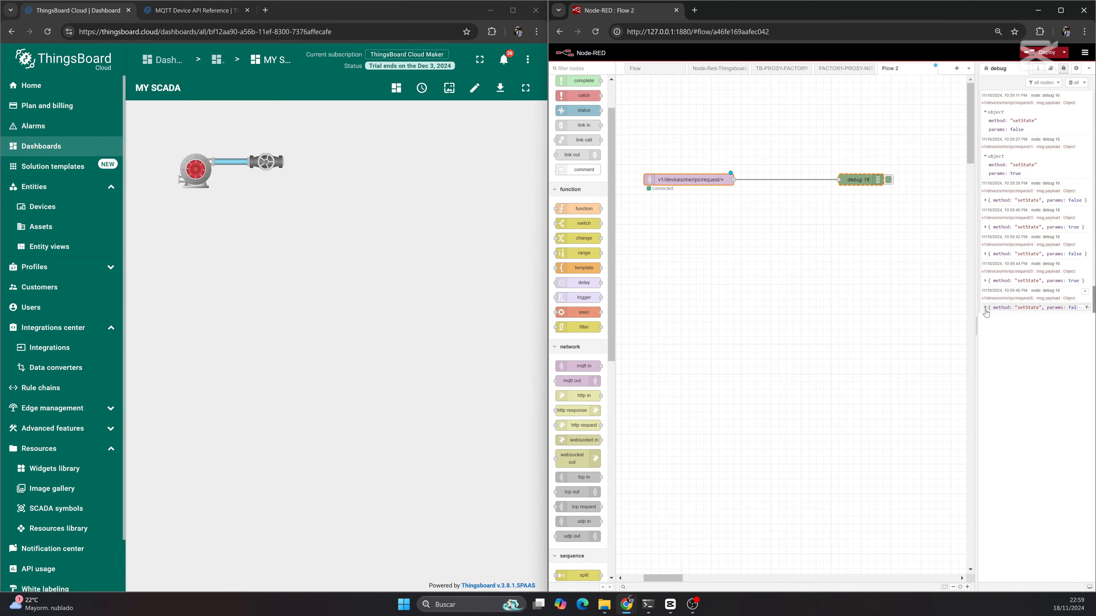
left_click(986, 311)
left_click(985, 281)
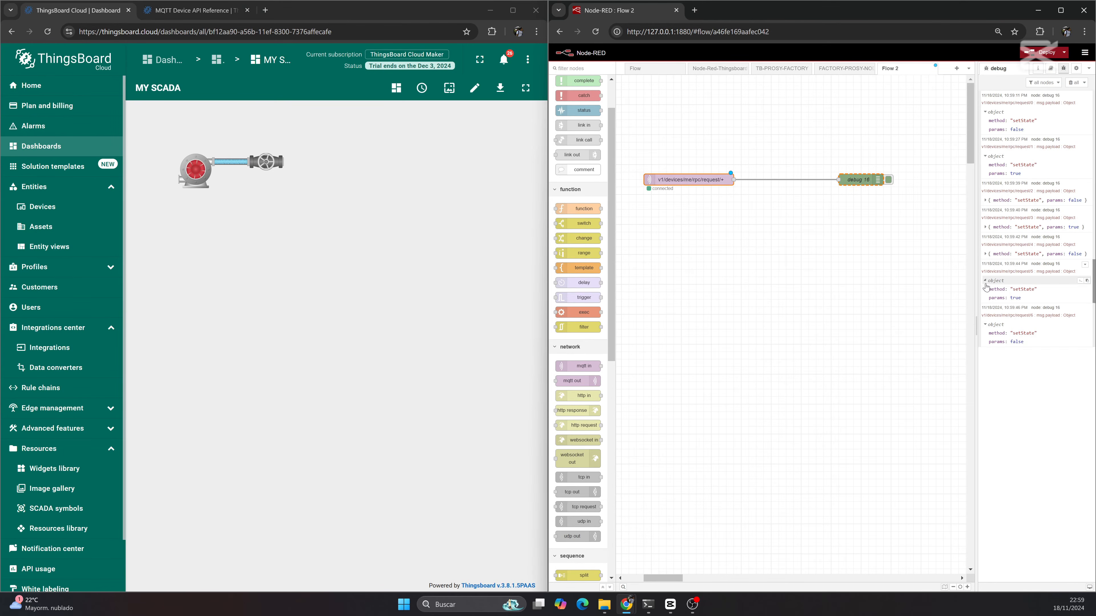
left_click(985, 254)
left_click(986, 227)
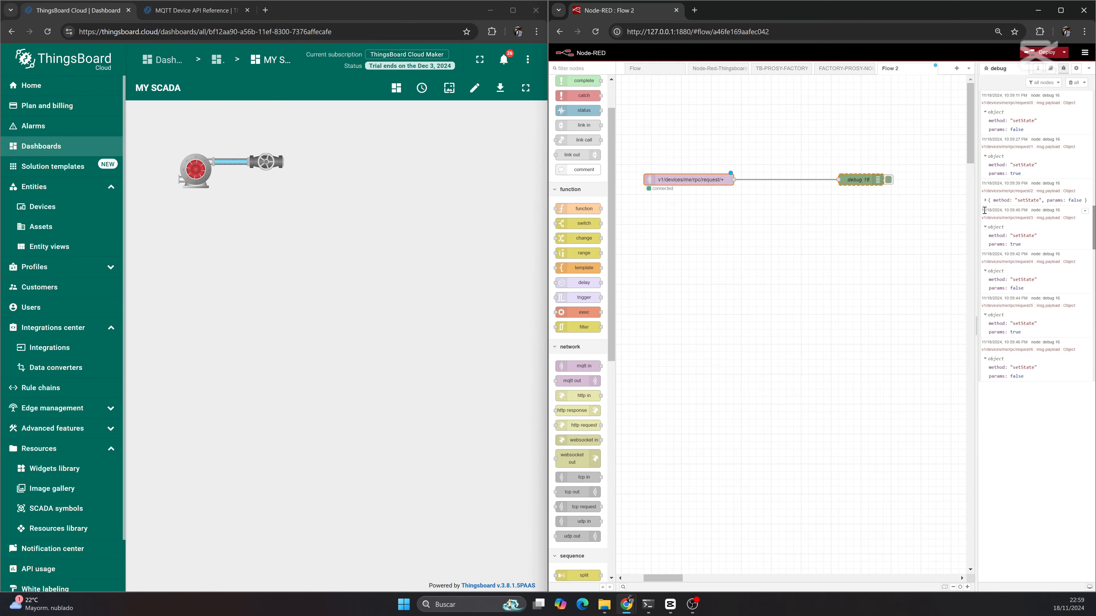
left_click(986, 200)
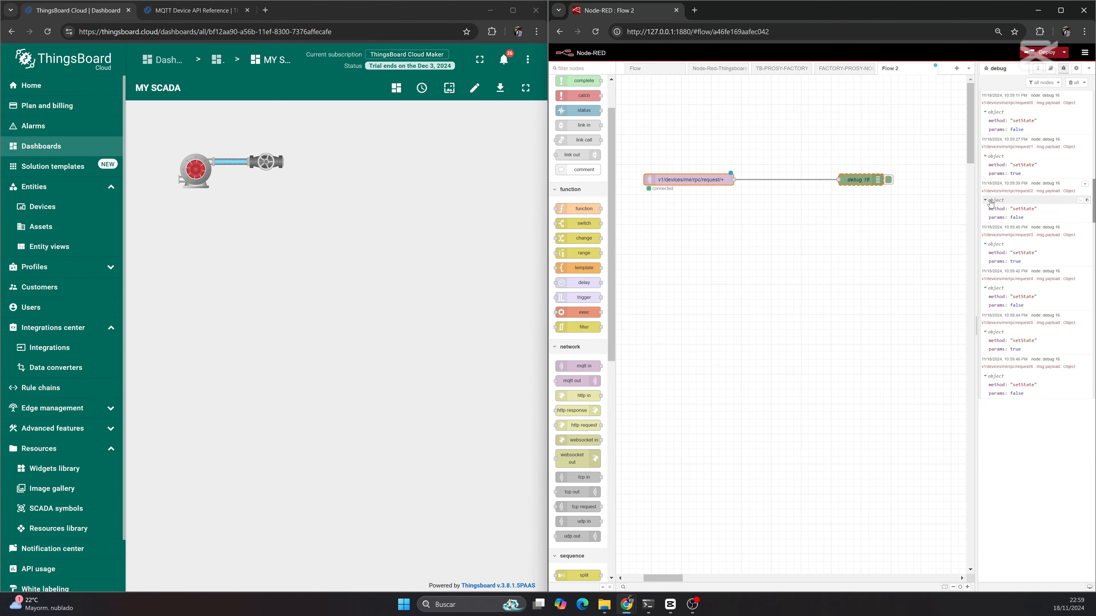
- Collapse all the expanded setState messages in the debug output
left_click(985, 156)
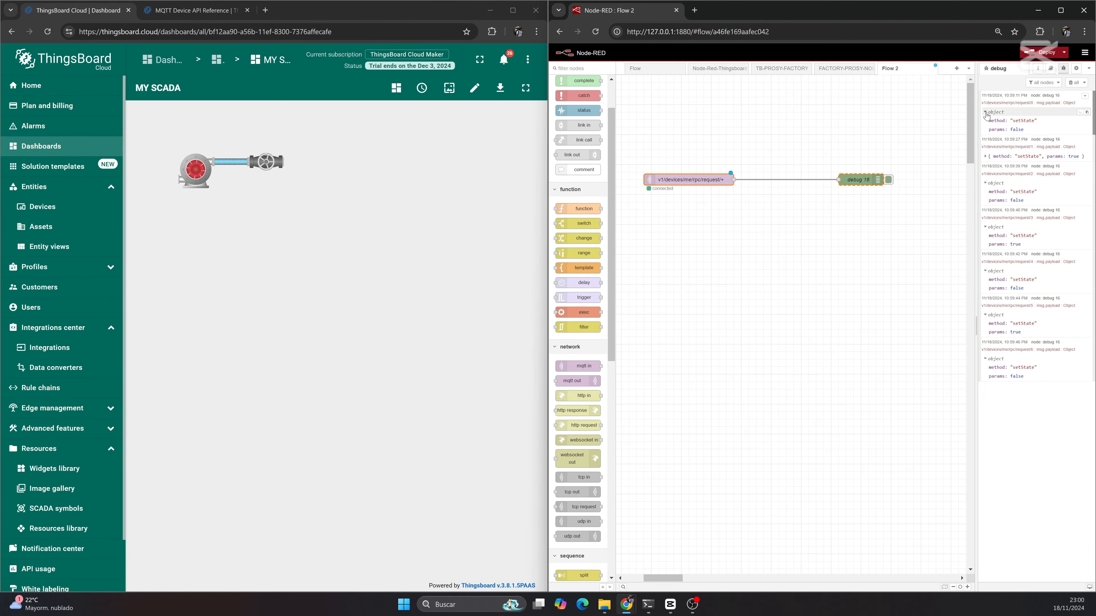
left_click(985, 112)
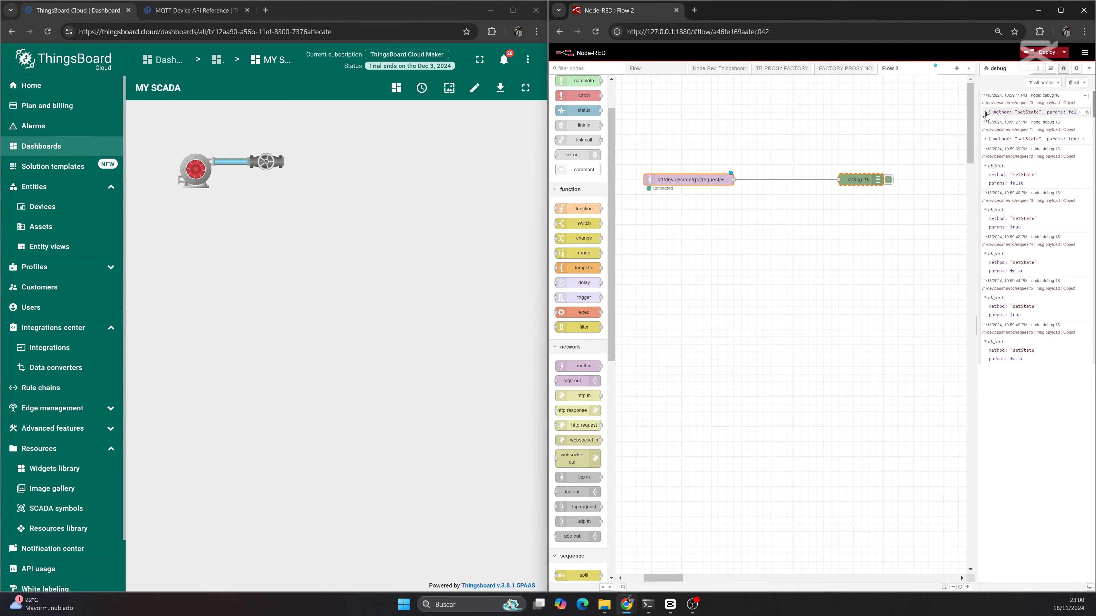
left_click(986, 166)
left_click(985, 193)
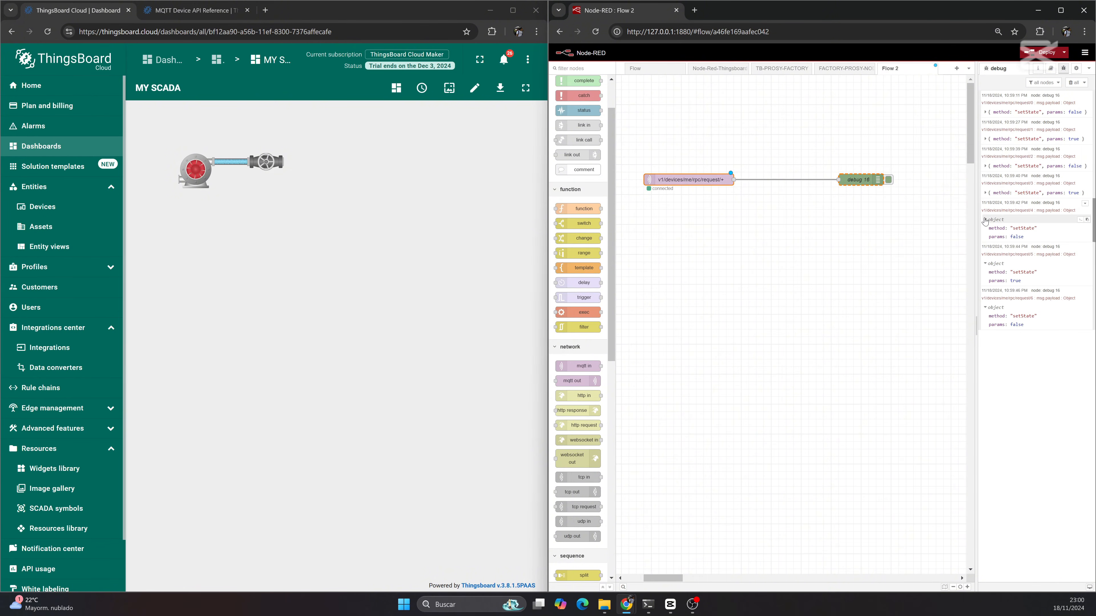
left_click(985, 219)
left_click(985, 246)
left_click(985, 273)
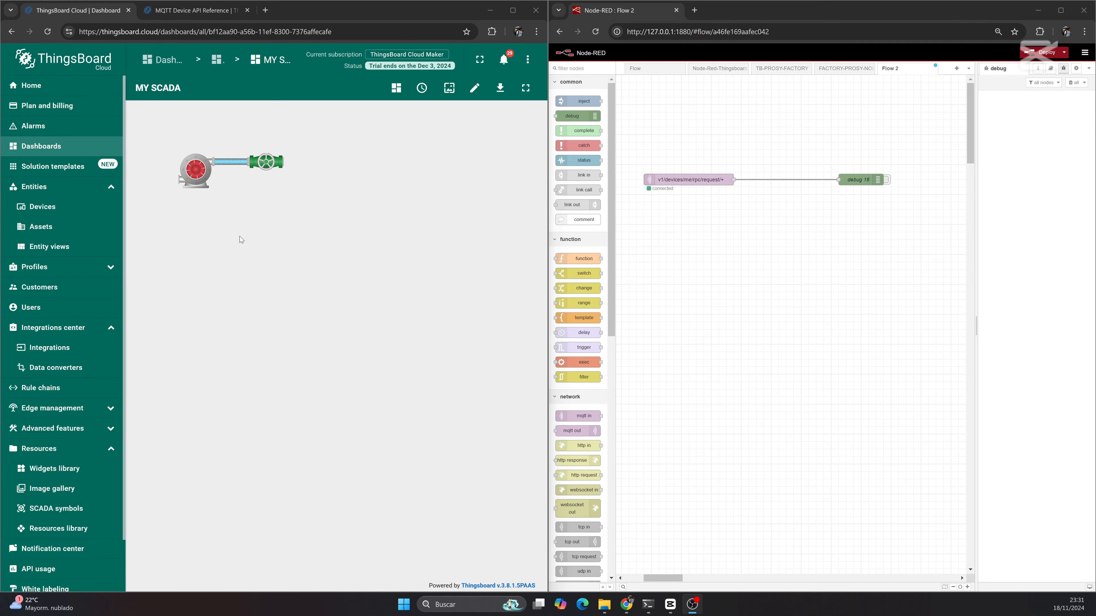
- Create a new device named TANK LEVEL TEST with the default profile and dismiss the connectivity check
left_click(61, 207)
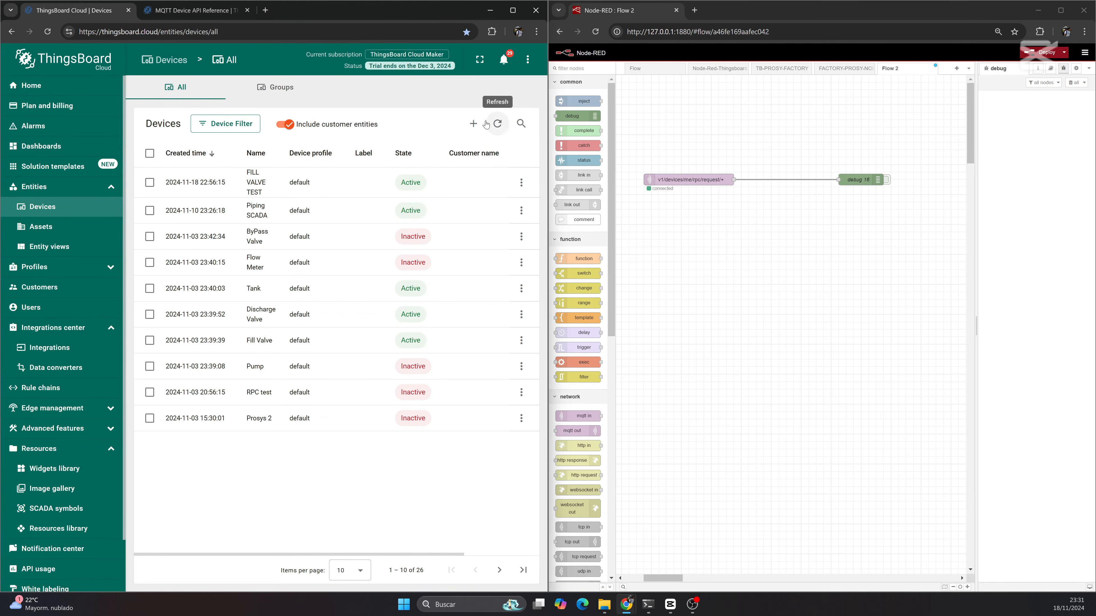
left_click(473, 123)
left_click(444, 149)
left_click(244, 197)
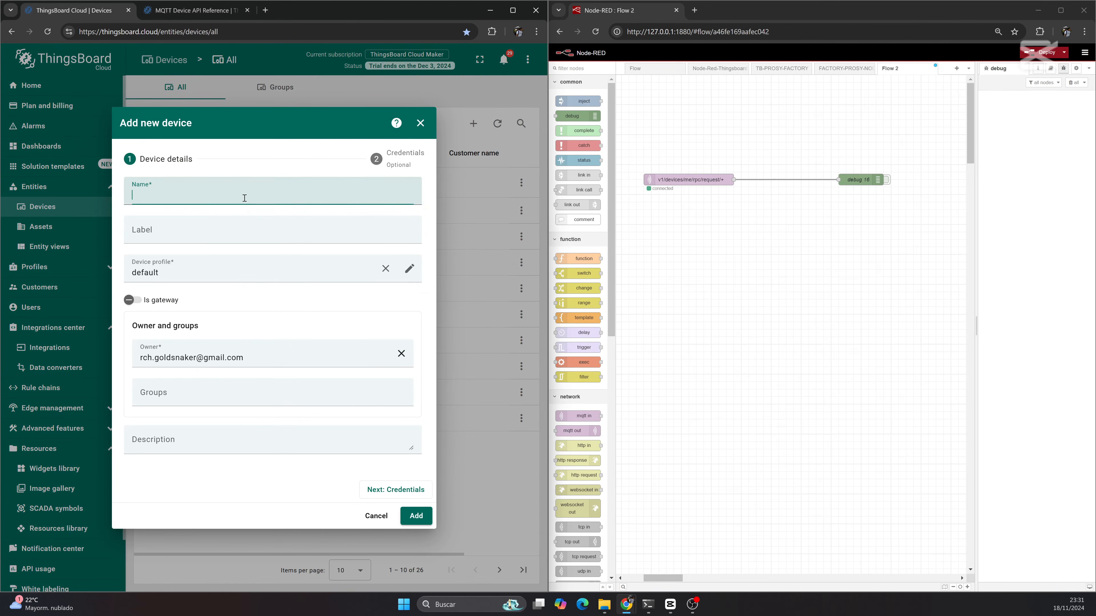
type("TANK LEVEL TEST")
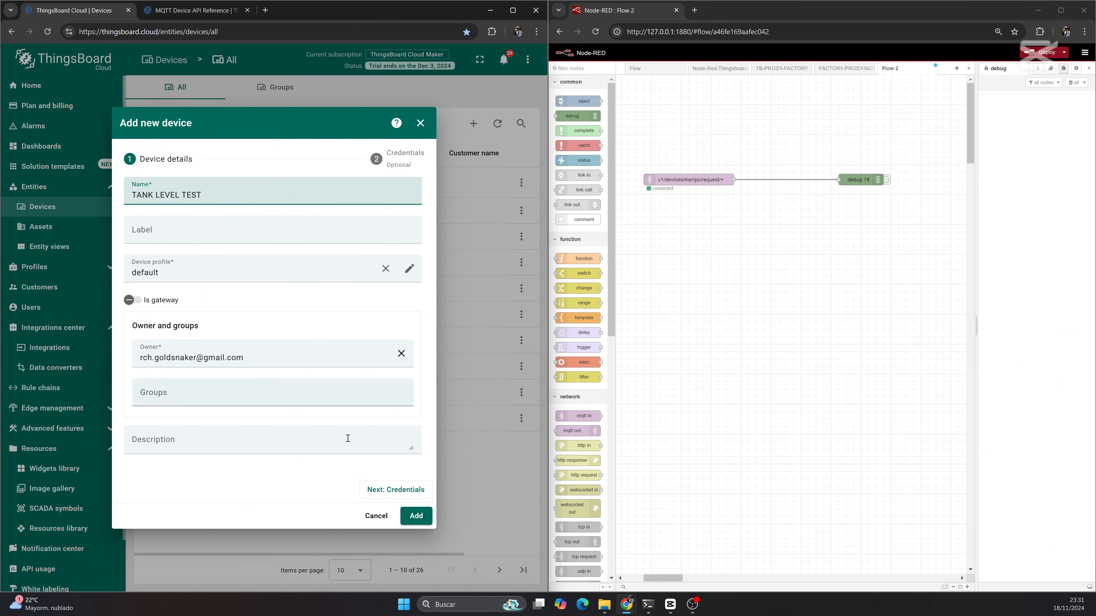
left_click(416, 516)
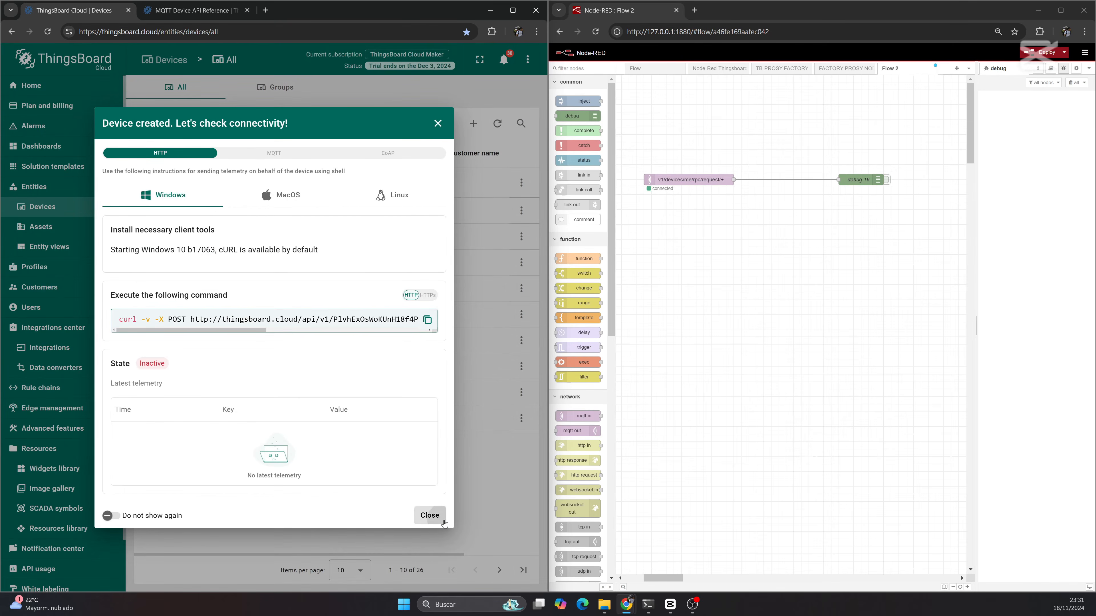
left_click(425, 516)
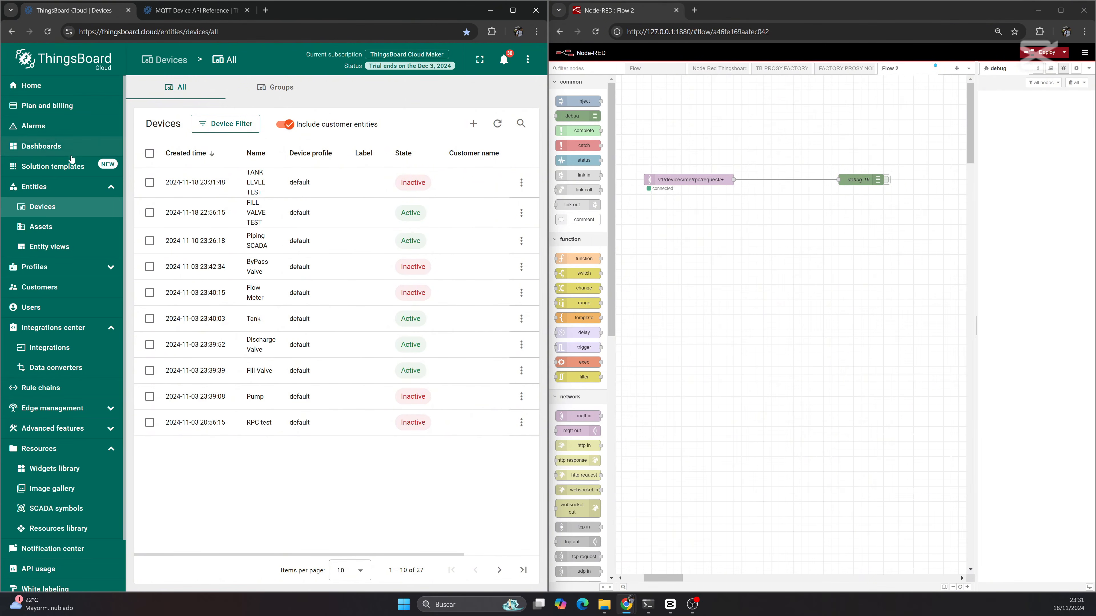
- Open the MY SCADA dashboard for editing and start adding a Cylindrical tank widget from the SCADA fluid system bundle
left_click(41, 146)
left_click(345, 179)
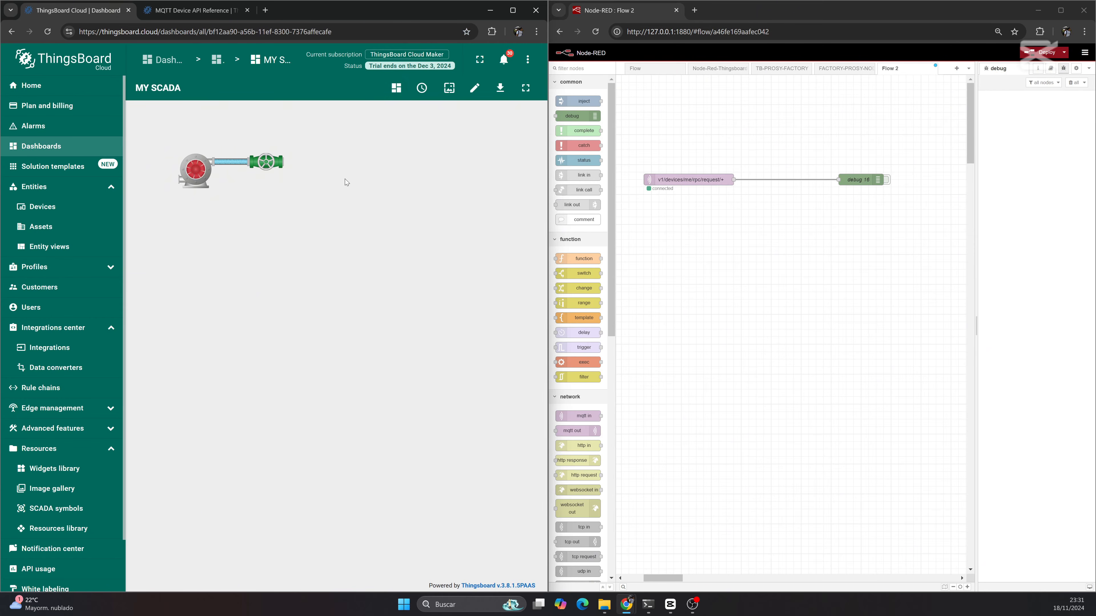
left_click(468, 95)
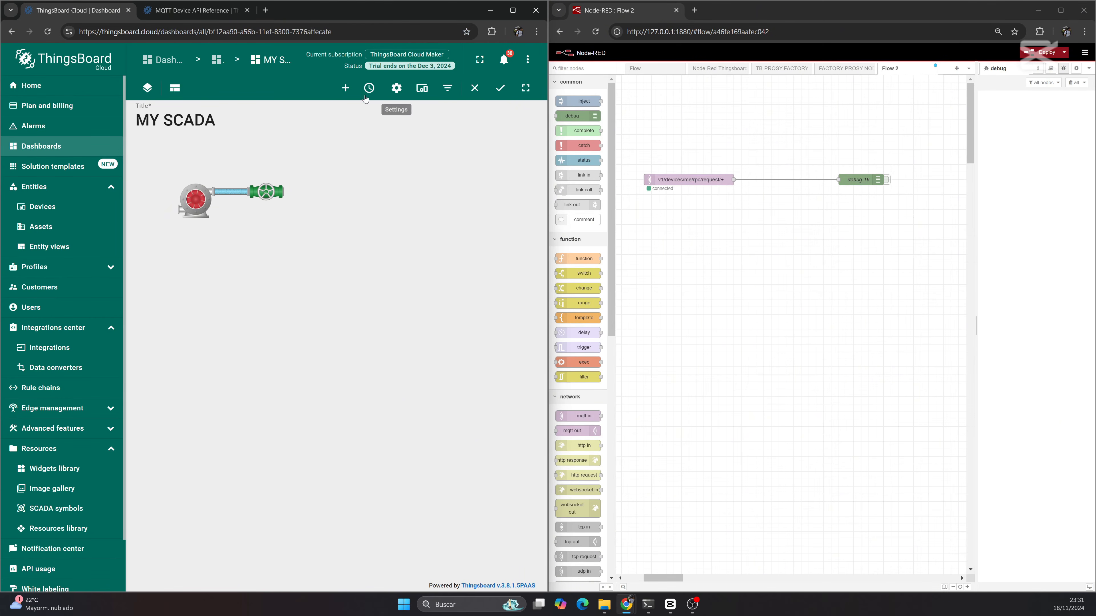
left_click(350, 90)
left_click(375, 169)
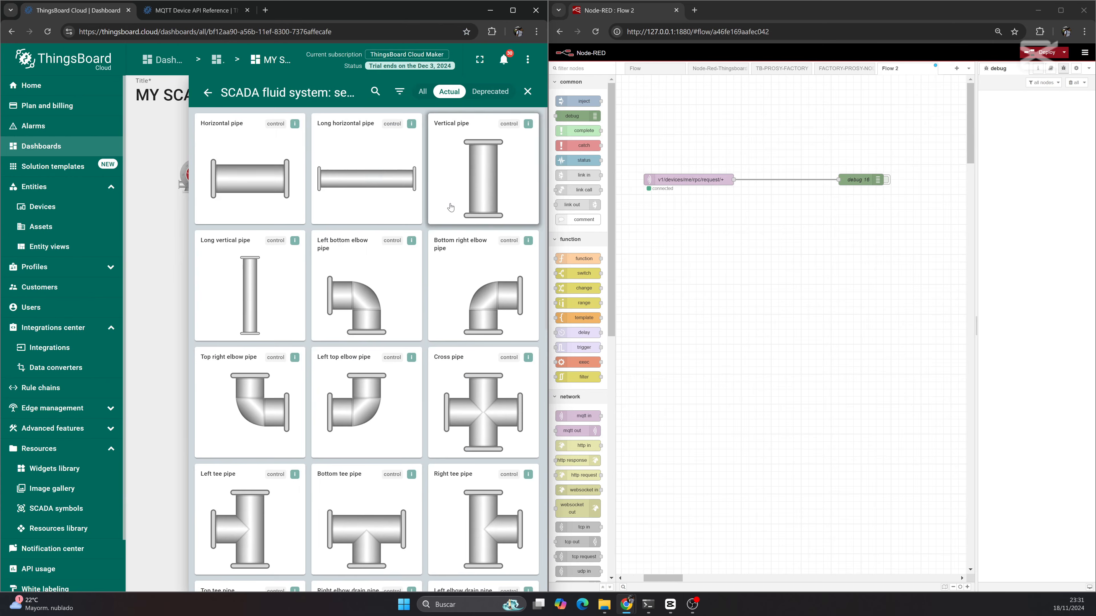
scroll(450, 215, "down", 10)
scroll(450, 214, "down", 15)
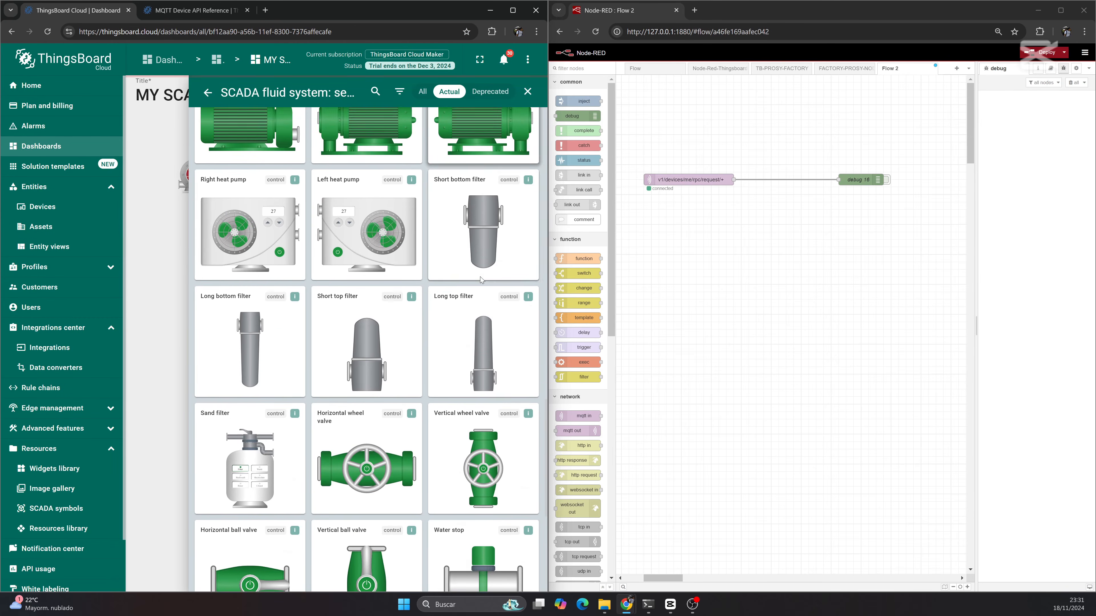
scroll(492, 340, "down", 4)
left_click(495, 410)
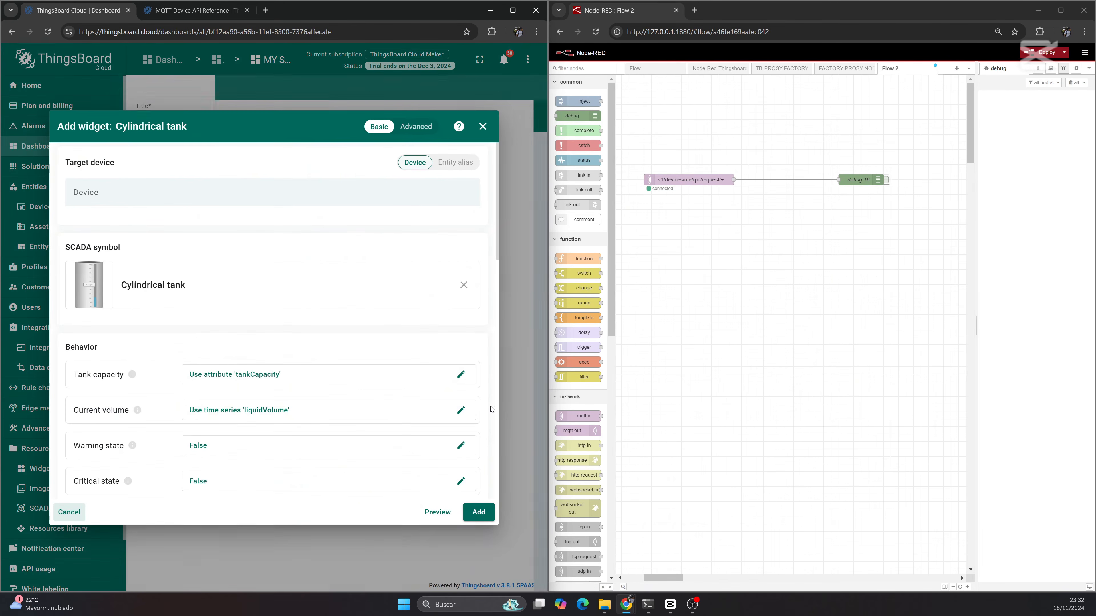
- Set TANK LEVEL TEST as the target device of the Cylindrical tank widget
left_click(184, 199)
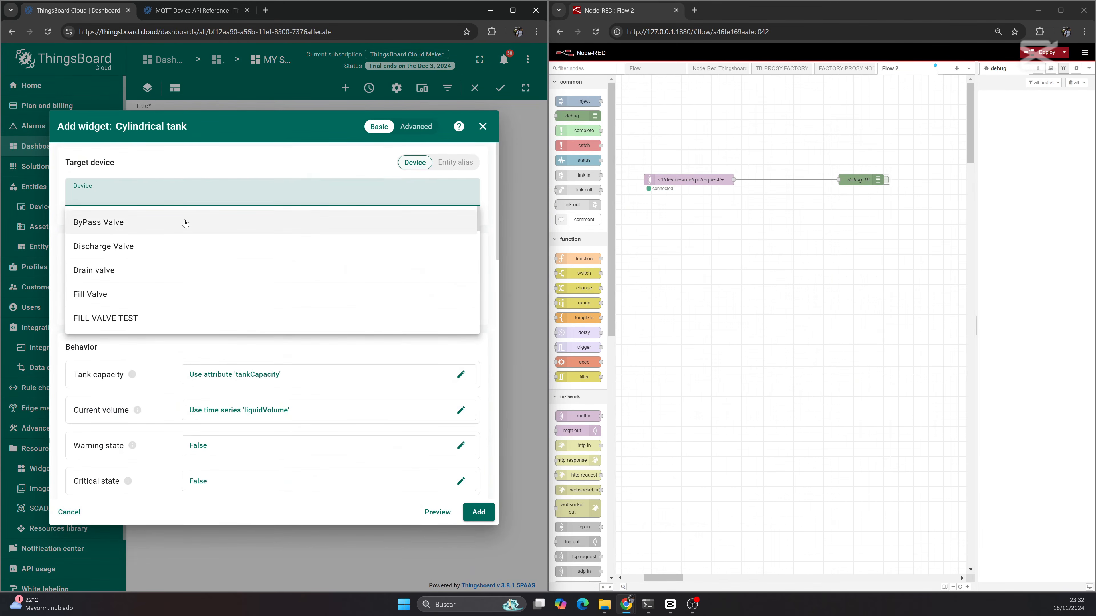
scroll(179, 242, "down", 10)
scroll(176, 258, "down", 5)
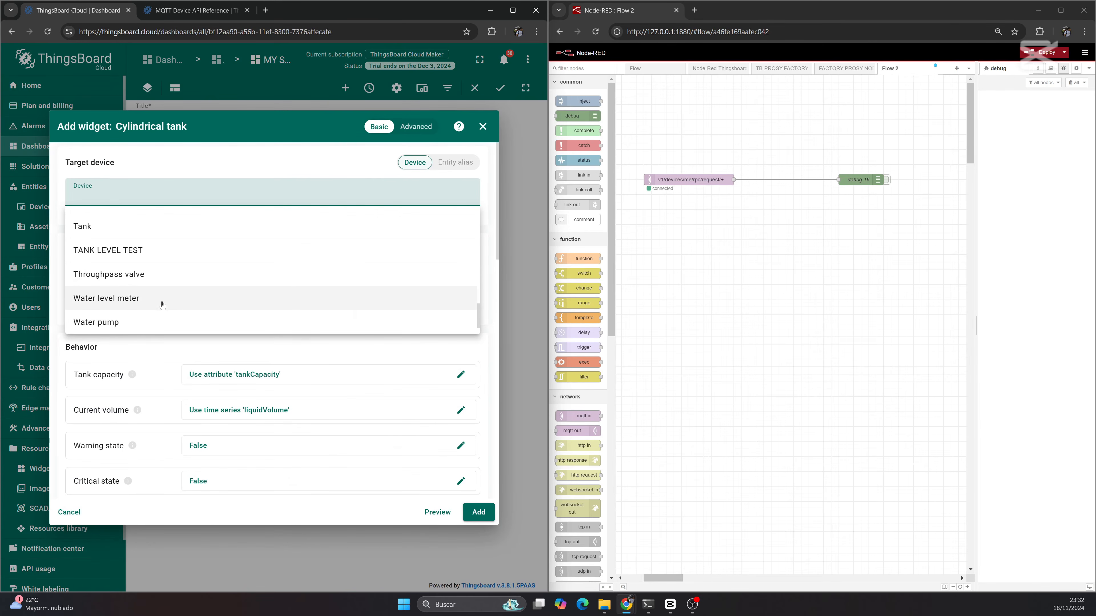
left_click(154, 251)
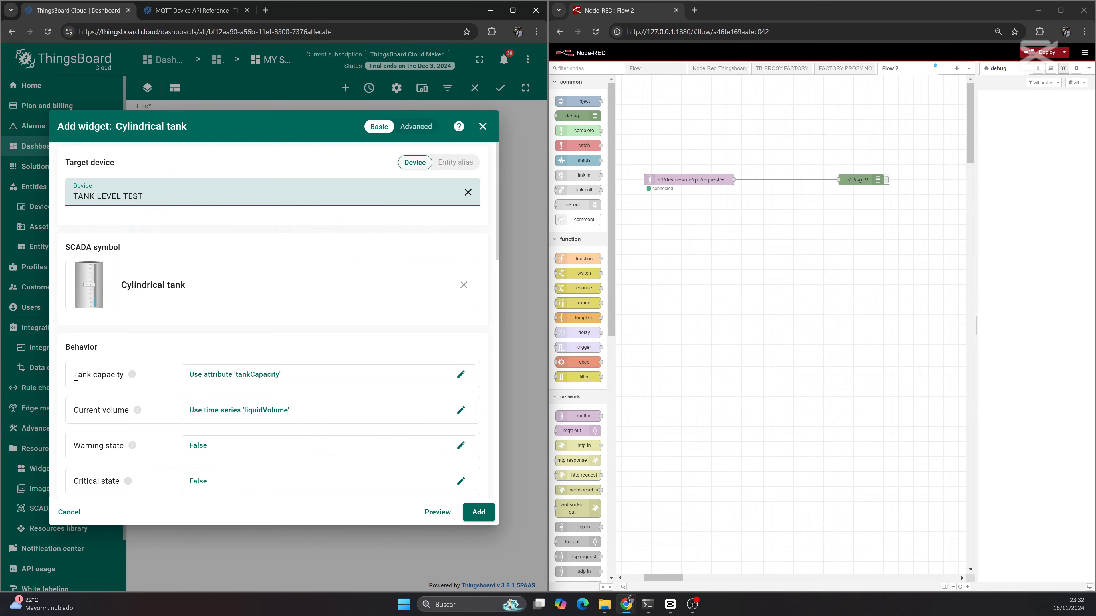
- Examine the attribute scope options and attribute key of the widget's Tank capacity behavior without changing them
left_click_drag(76, 377, 130, 382)
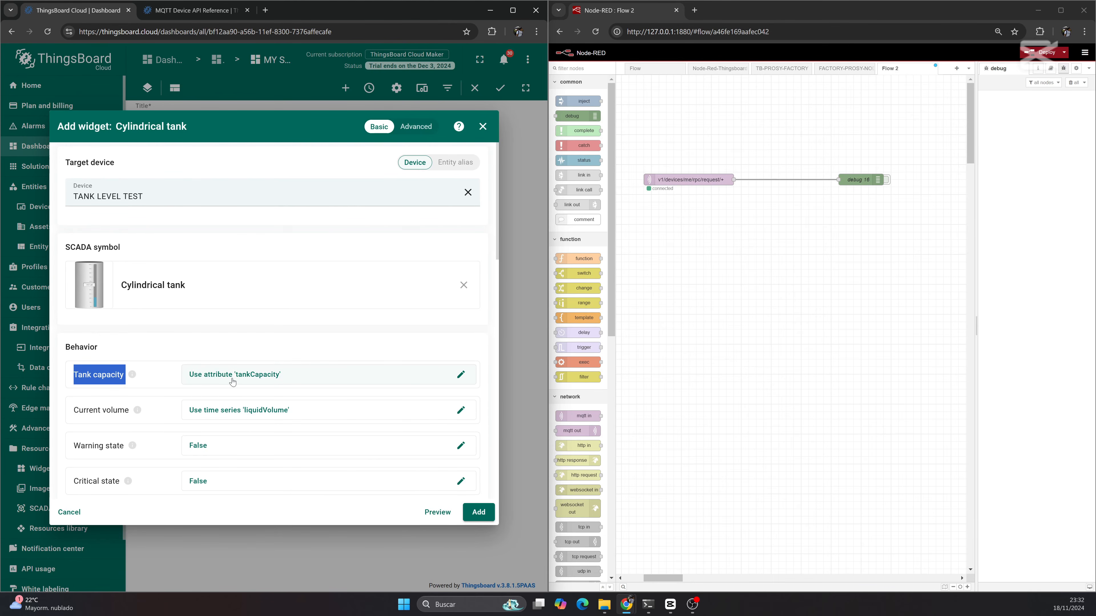
left_click(291, 380)
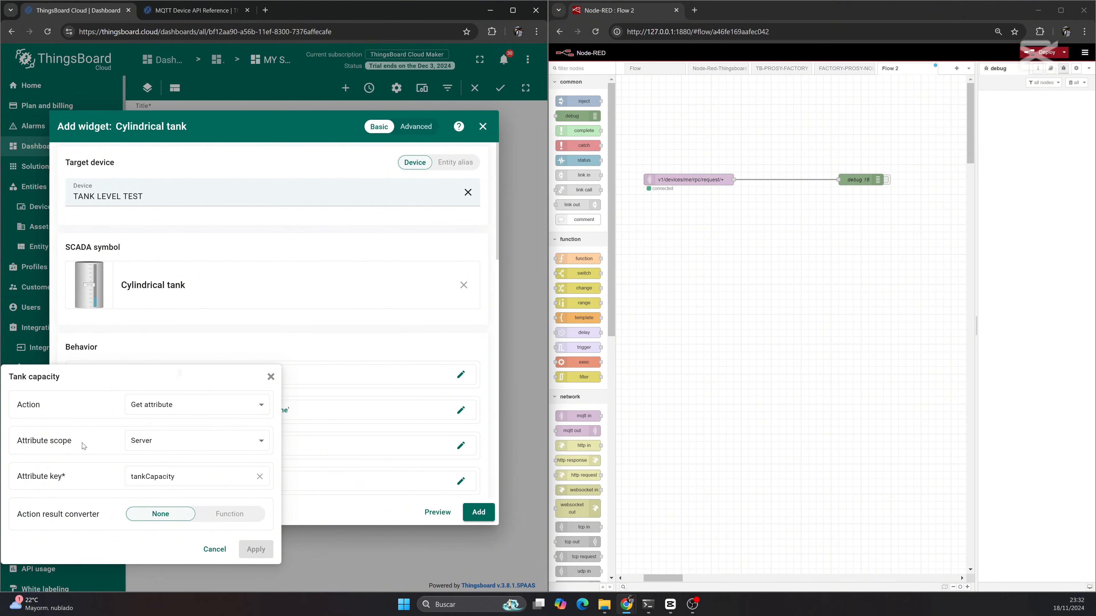
left_click(150, 444)
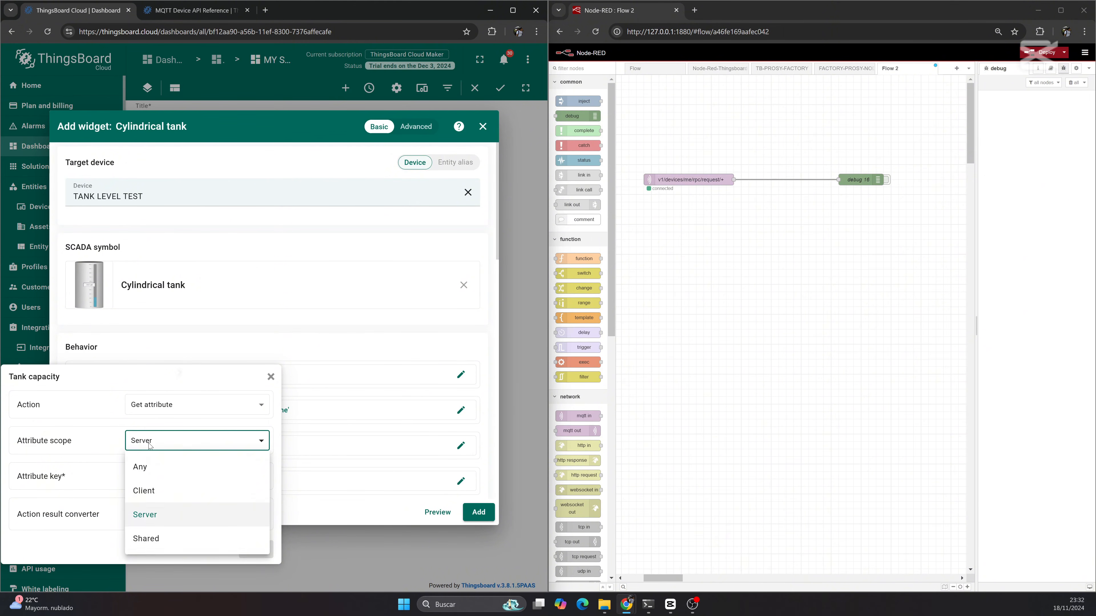
left_click(102, 442)
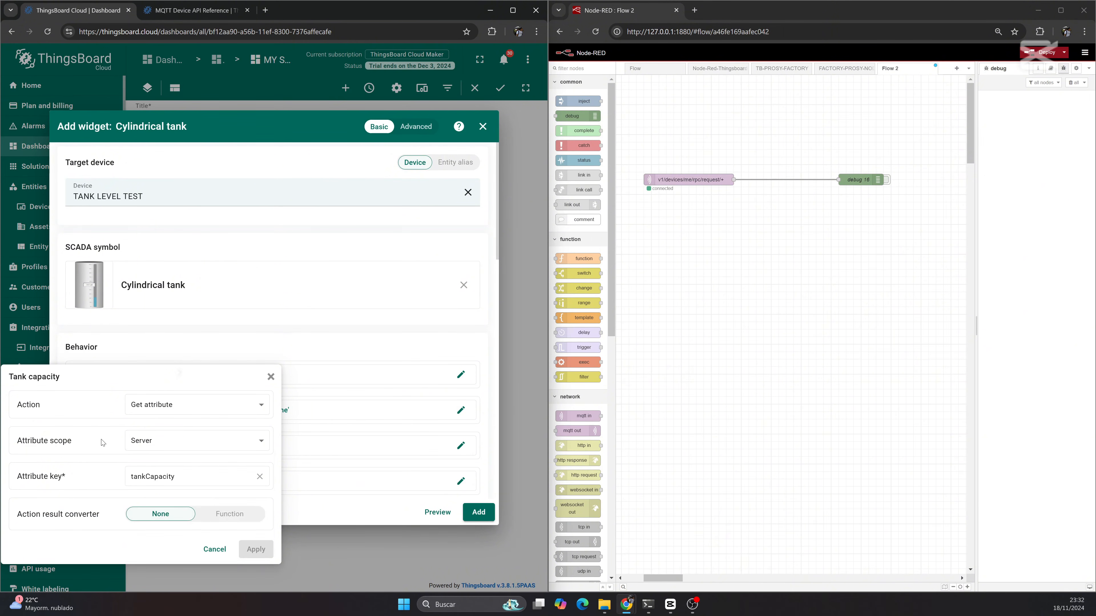
double_click(142, 477)
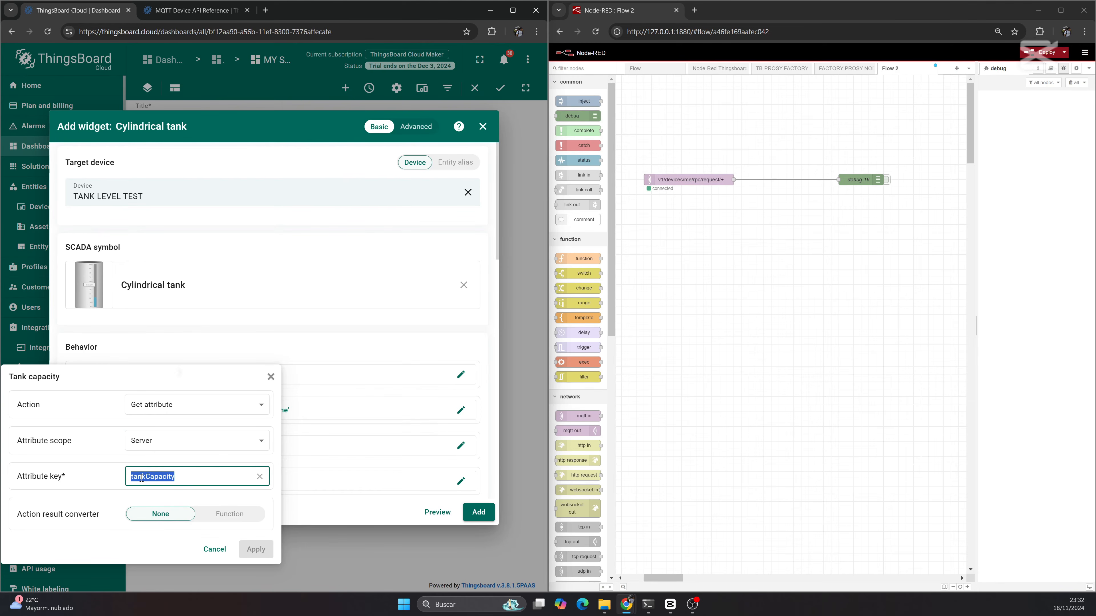
left_click(214, 549)
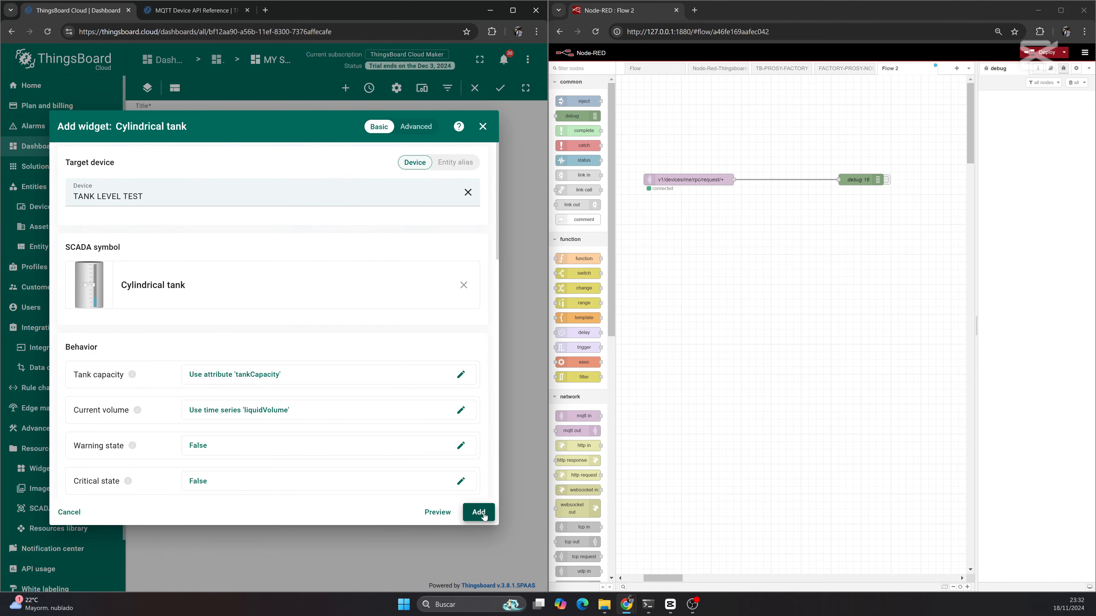
- Add the configured Cylindrical tank widget below the pump and save the dashboard
left_click(479, 512)
mouse_move(145, 295)
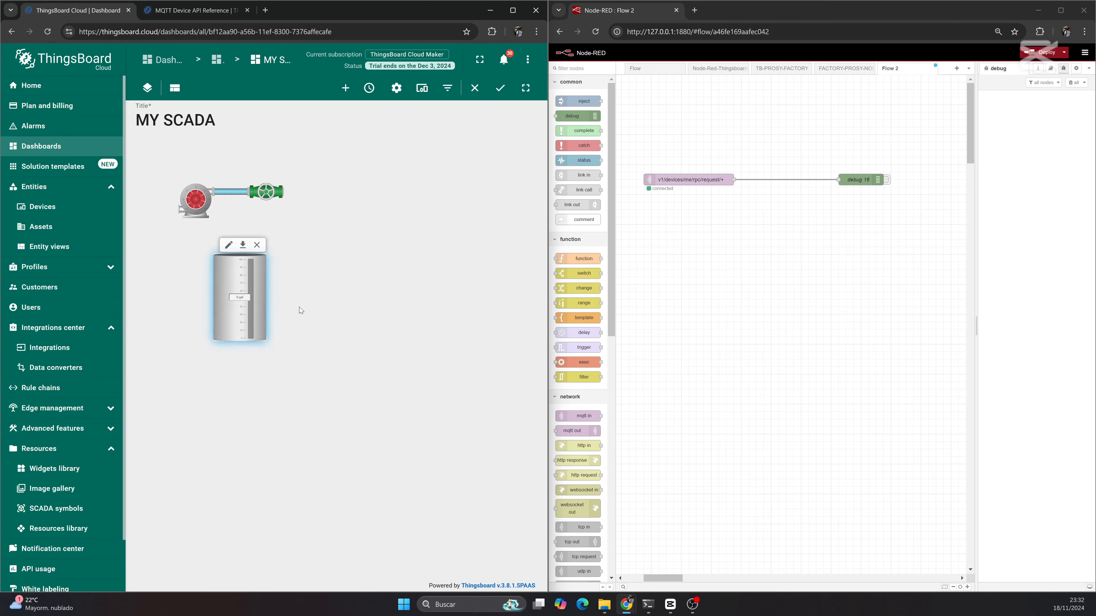
left_click(500, 87)
- Show the server attributes of the TANK LEVEL TEST device
left_click(43, 206)
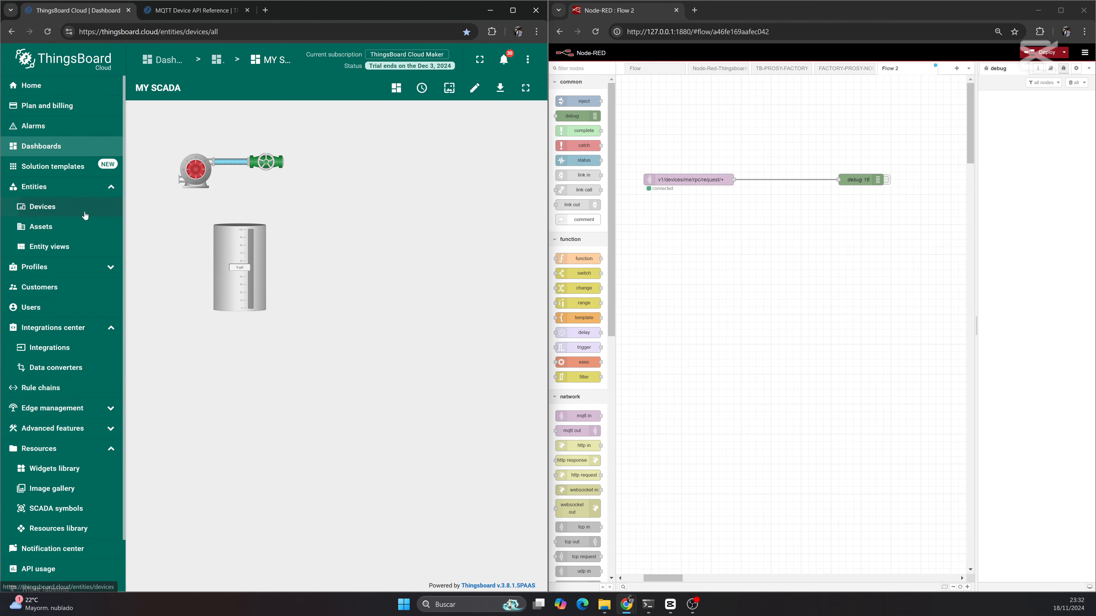
left_click(389, 190)
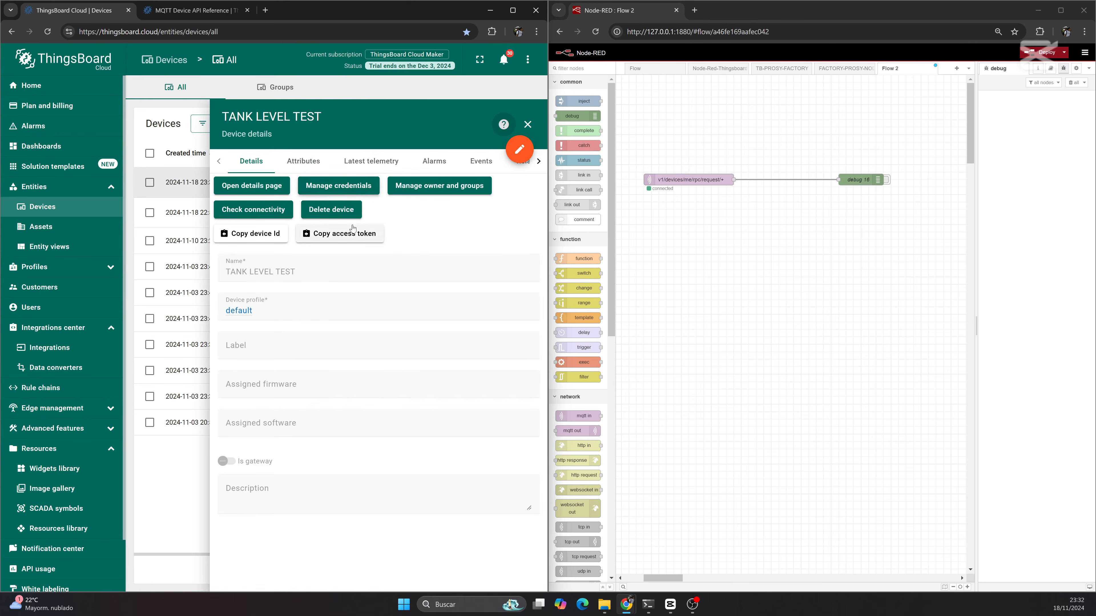
left_click(303, 161)
left_click(365, 201)
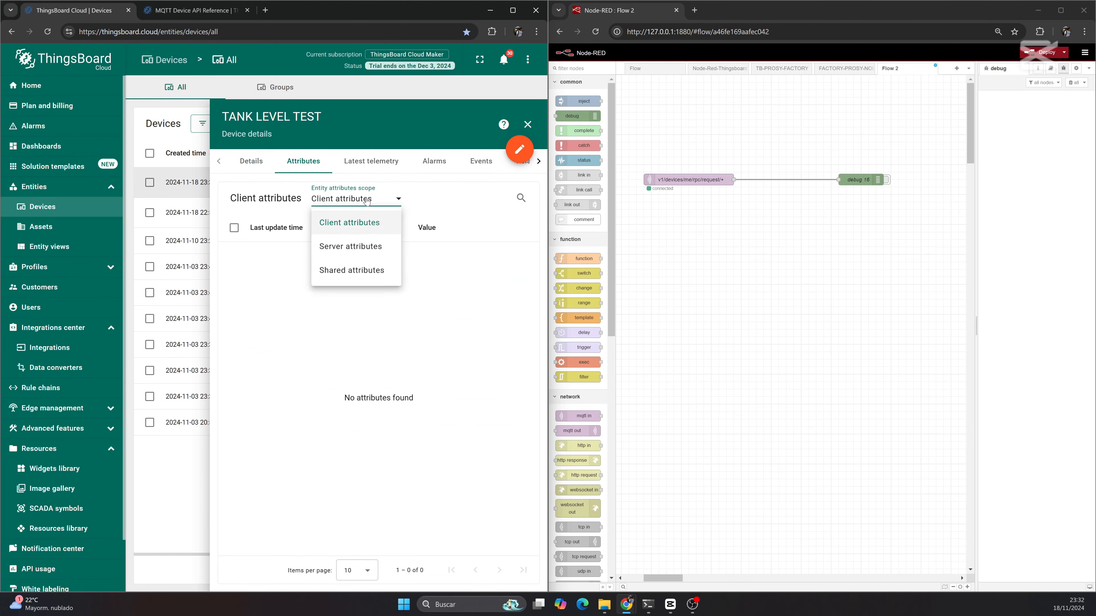
left_click(382, 250)
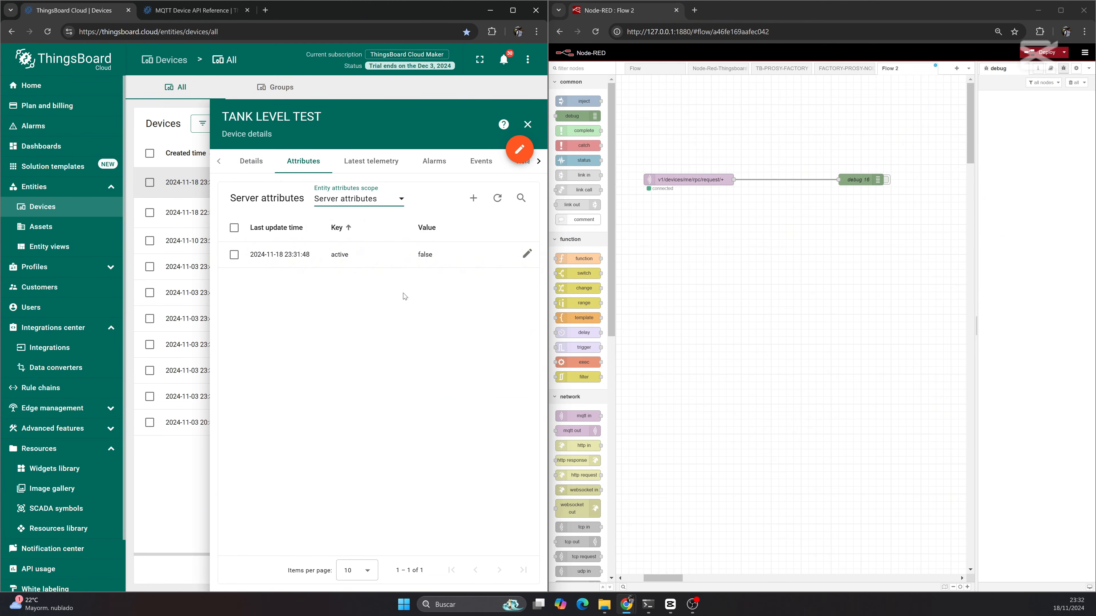
- Add an integer server attribute tankCapacity with the value 100 to the device and close its details
left_click(473, 198)
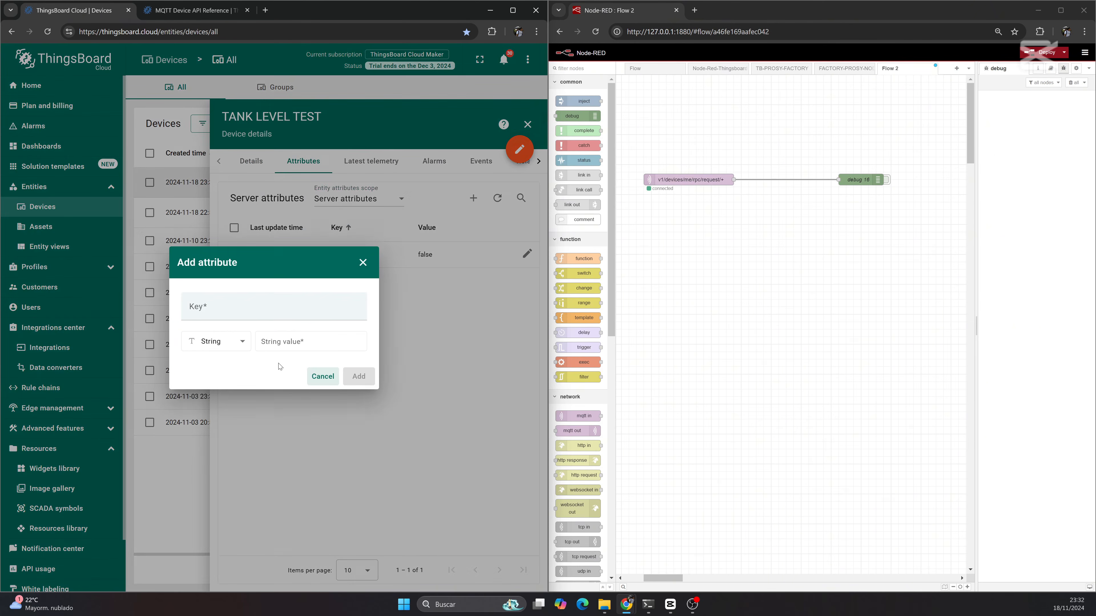
type("tankCapacity")
left_click(228, 343)
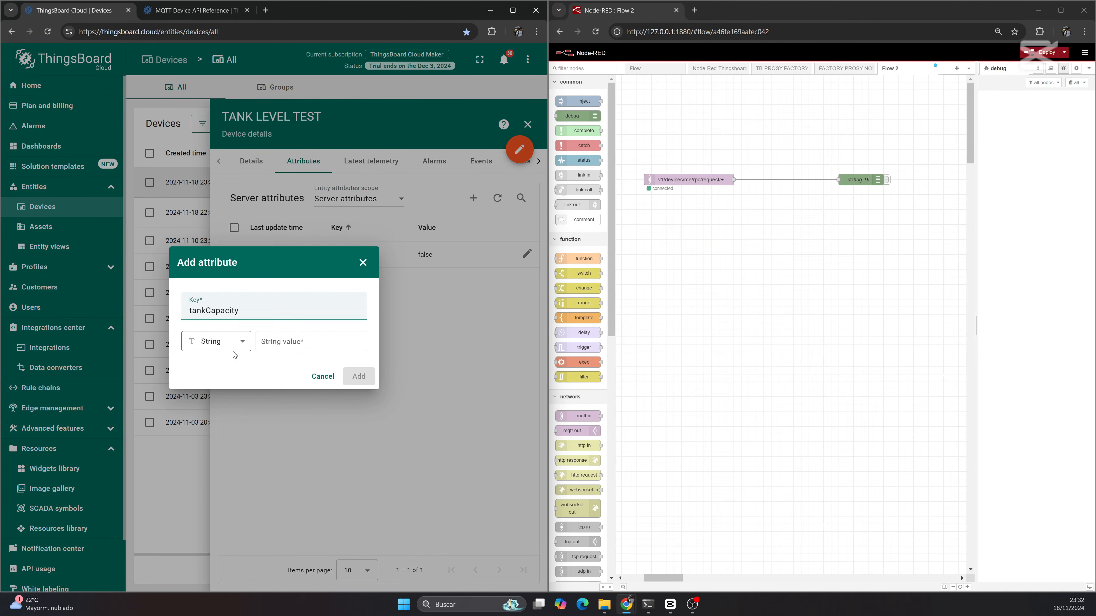
left_click(214, 390)
left_click(309, 345)
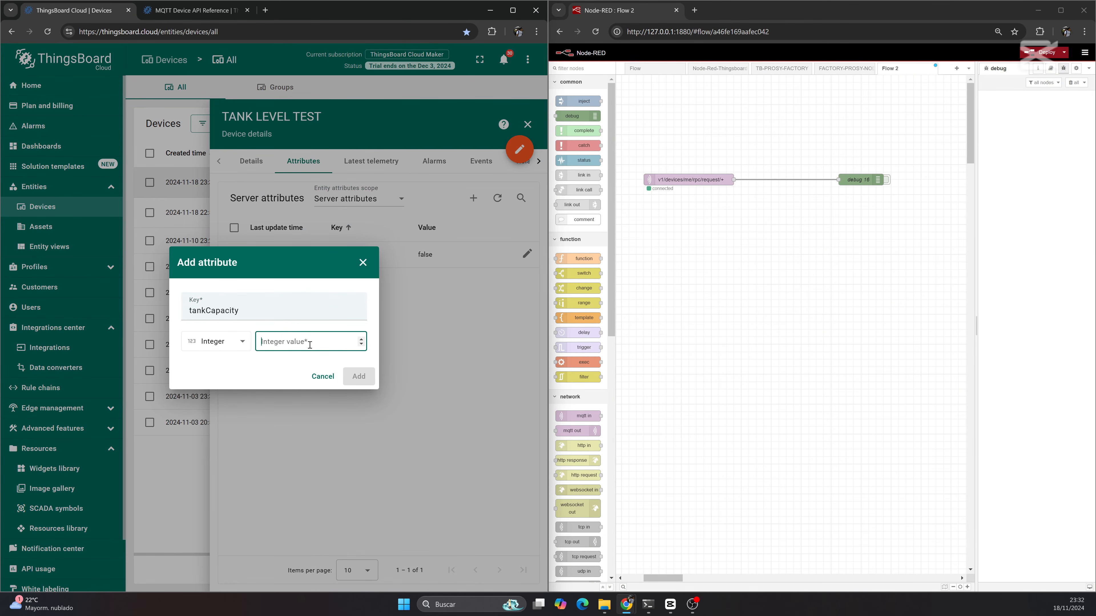
type("100")
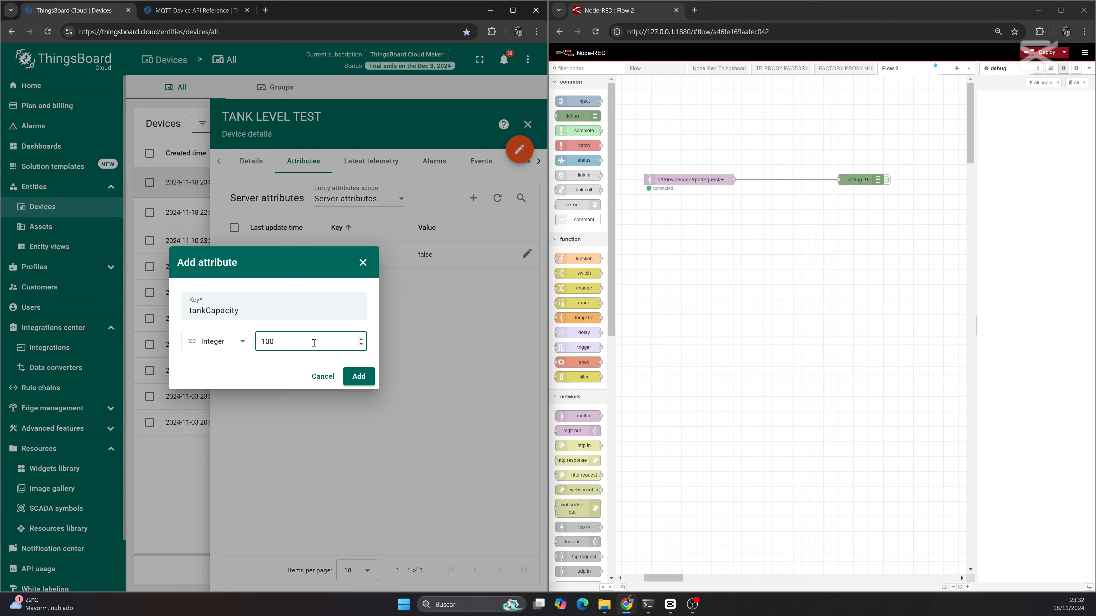
left_click(364, 378)
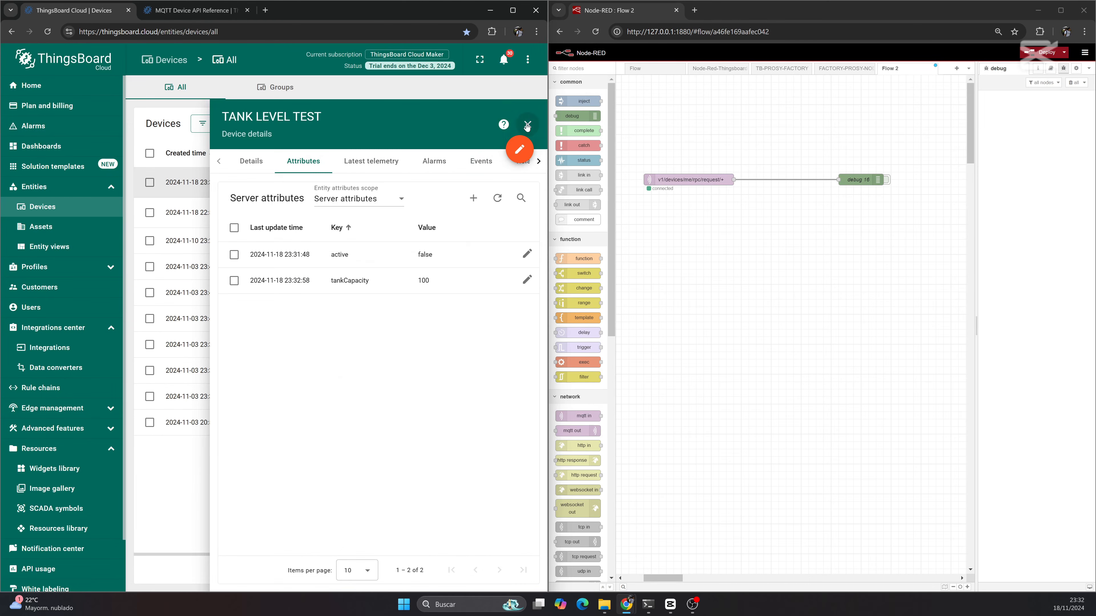
left_click(527, 125)
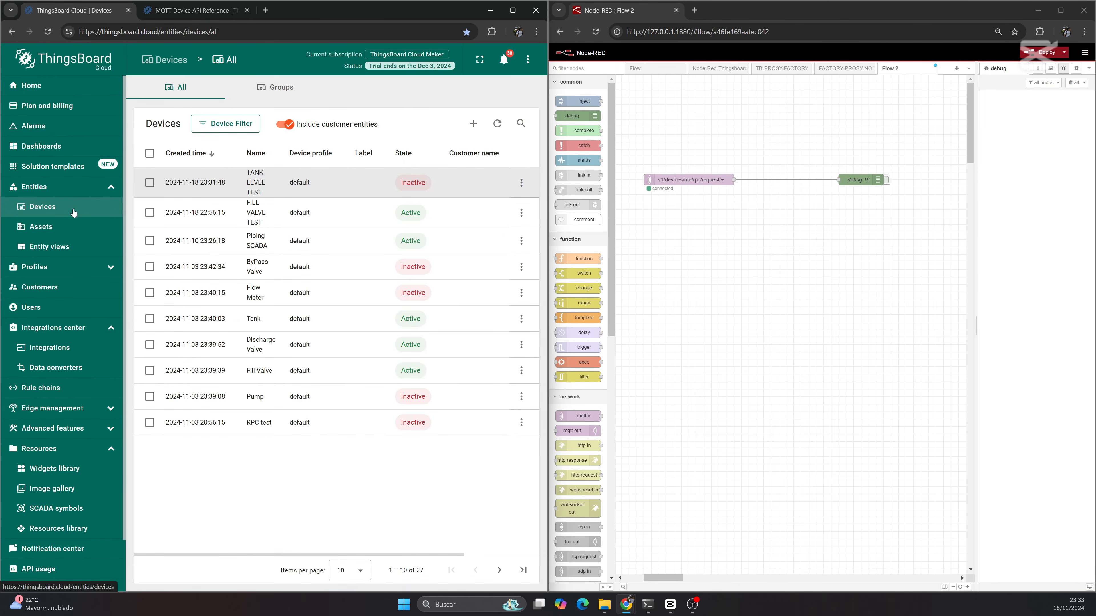
- Open the MY SCADA dashboard in edit mode
left_click(40, 146)
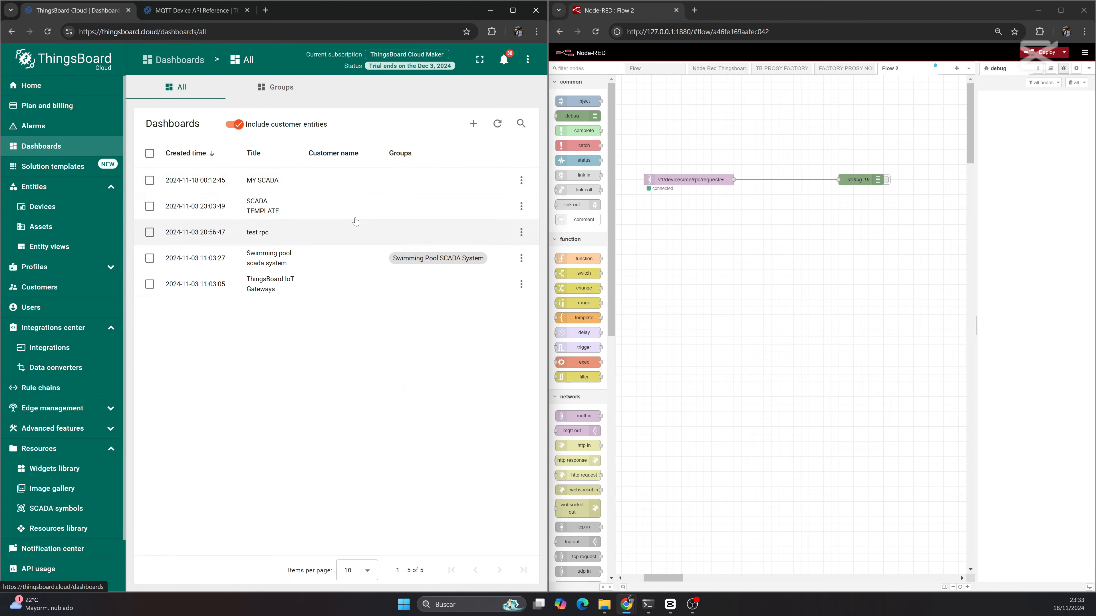
left_click(338, 184)
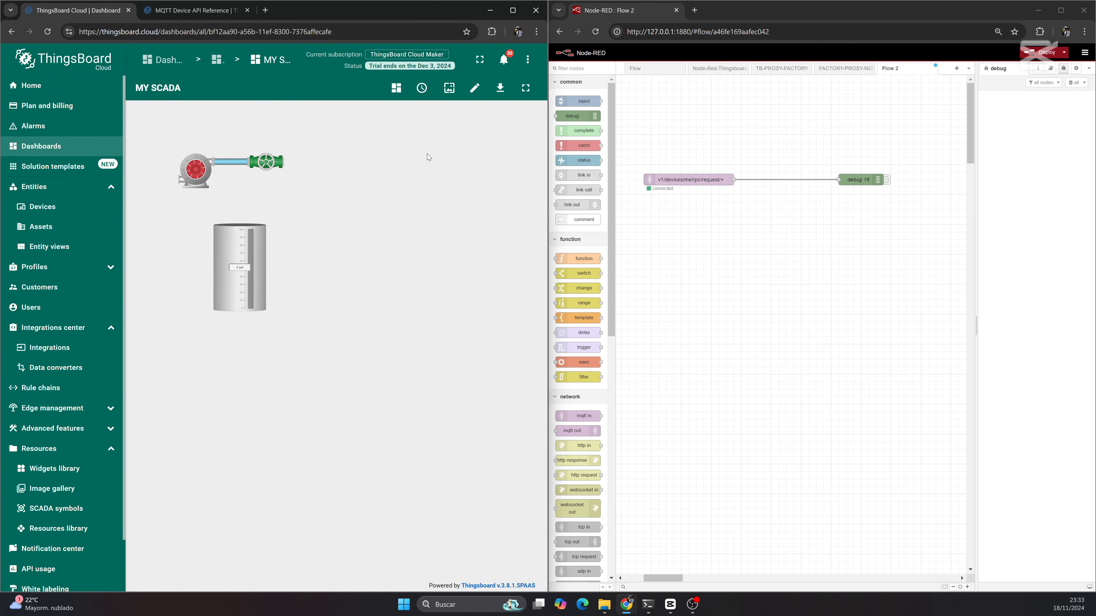
left_click(474, 87)
- Examine the action and time series key of the Cylindrical tank widget's Current volume behavior without changing them
left_click(231, 251)
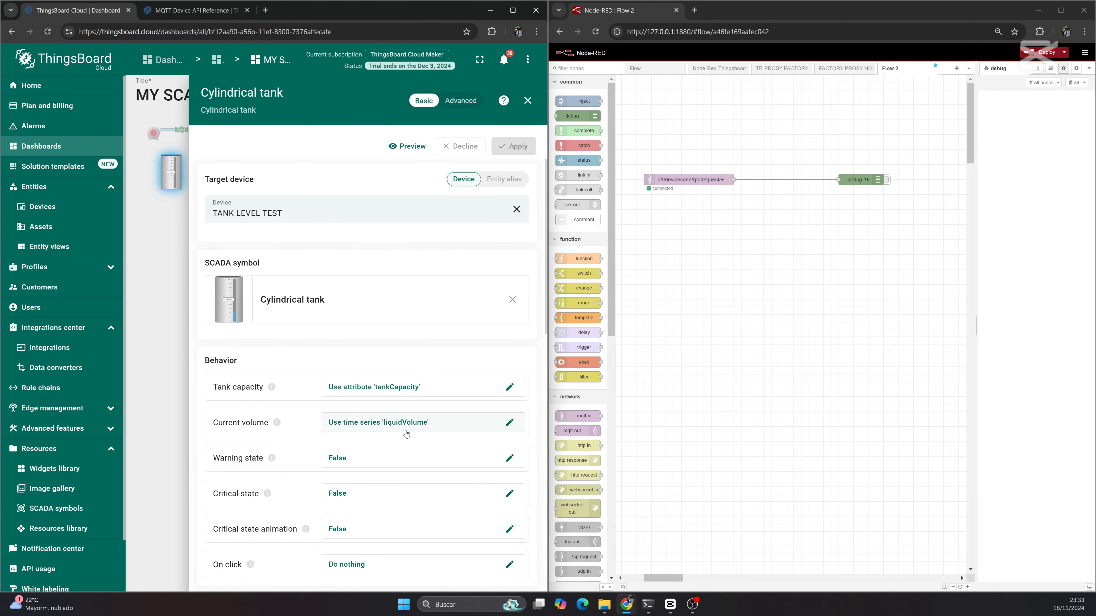
left_click(381, 430)
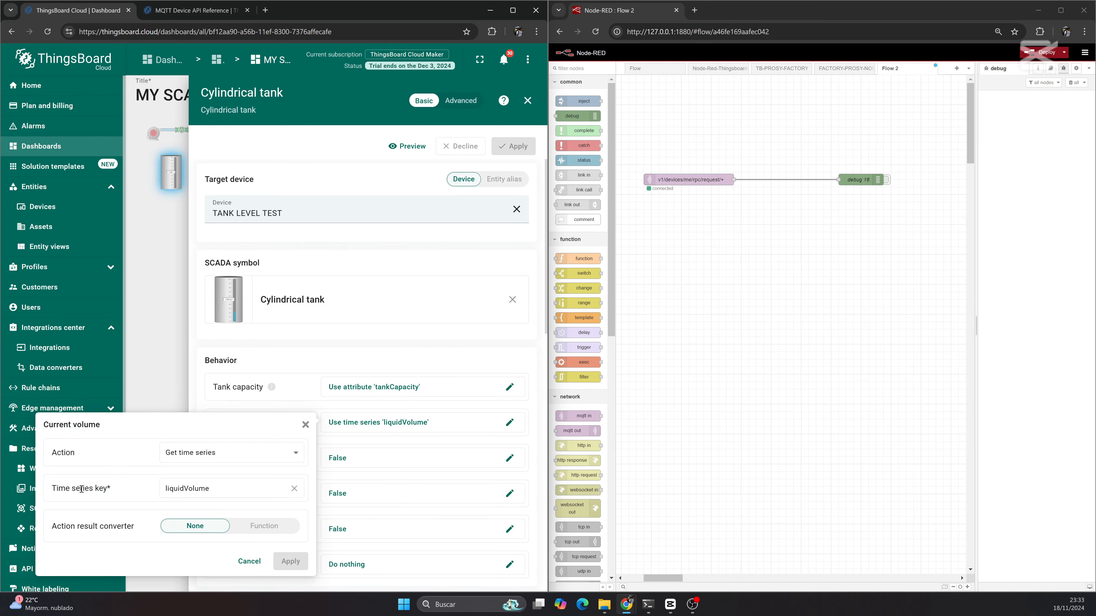
double_click(184, 494)
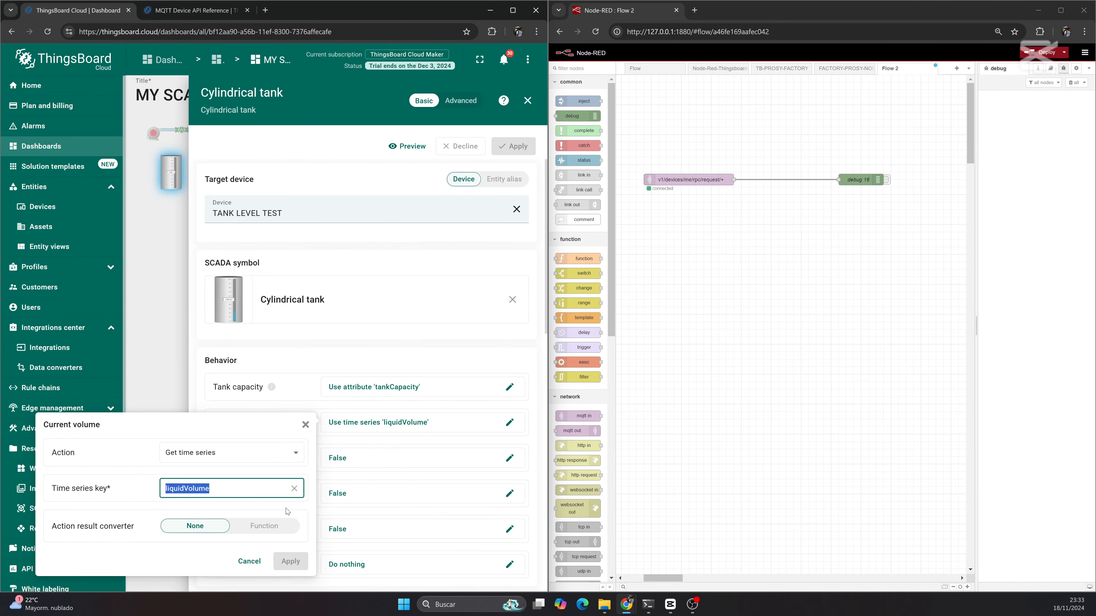
left_click(313, 424)
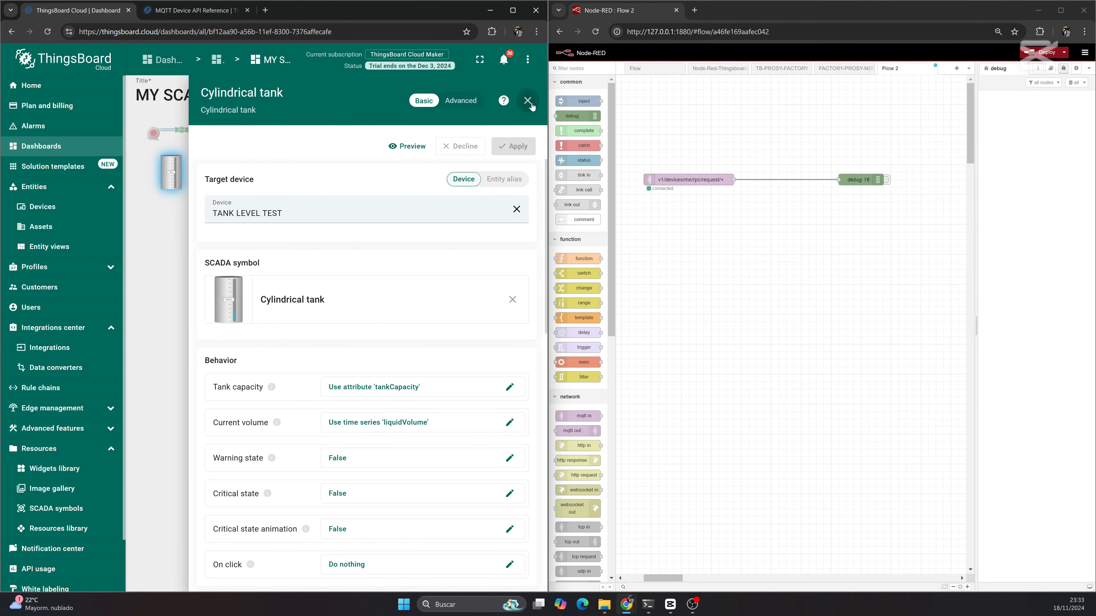
left_click(527, 100)
- Enlarge the Cylindrical tank widget so it fills the area below the pump and valve, and save the dashboard
left_click(261, 339)
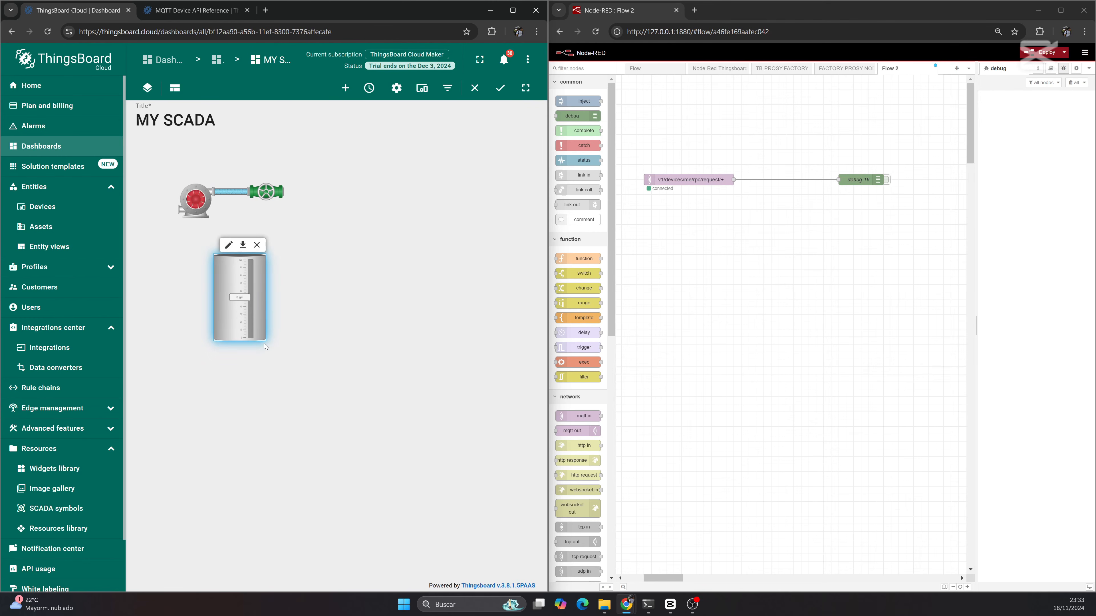
left_click_drag(264, 343, 354, 493)
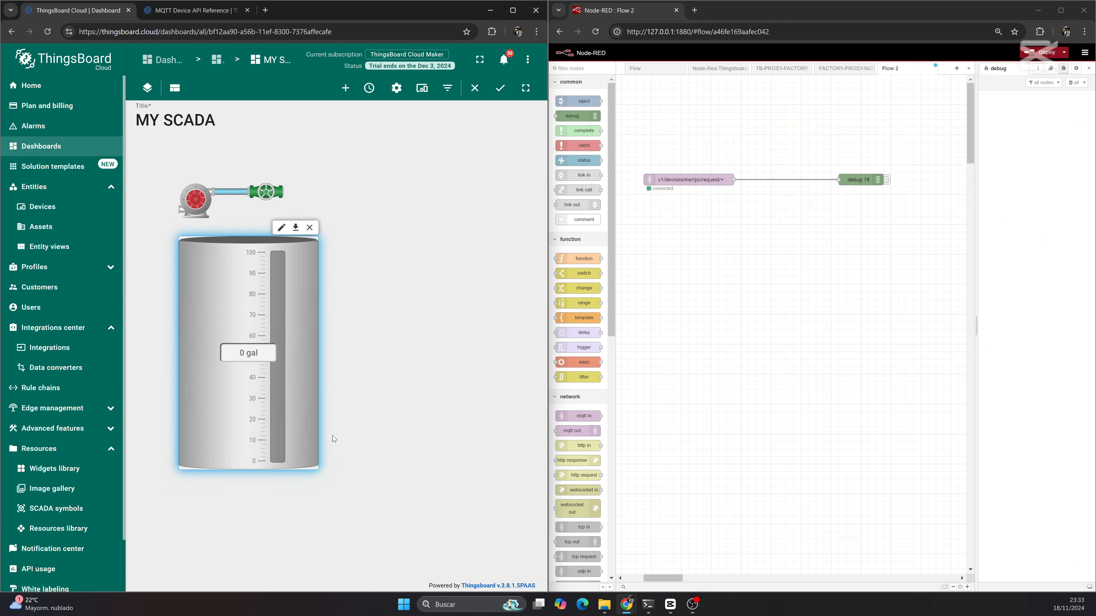
left_click(500, 88)
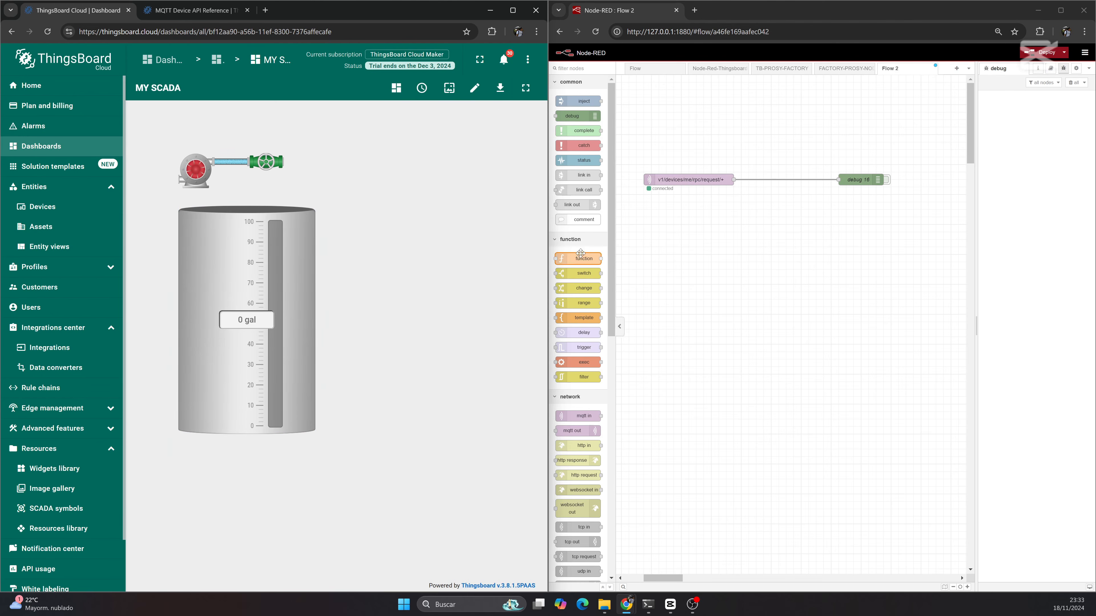
- Add an mqtt out node to Flow 2 in Node-RED, below the existing debug node
left_click(701, 267)
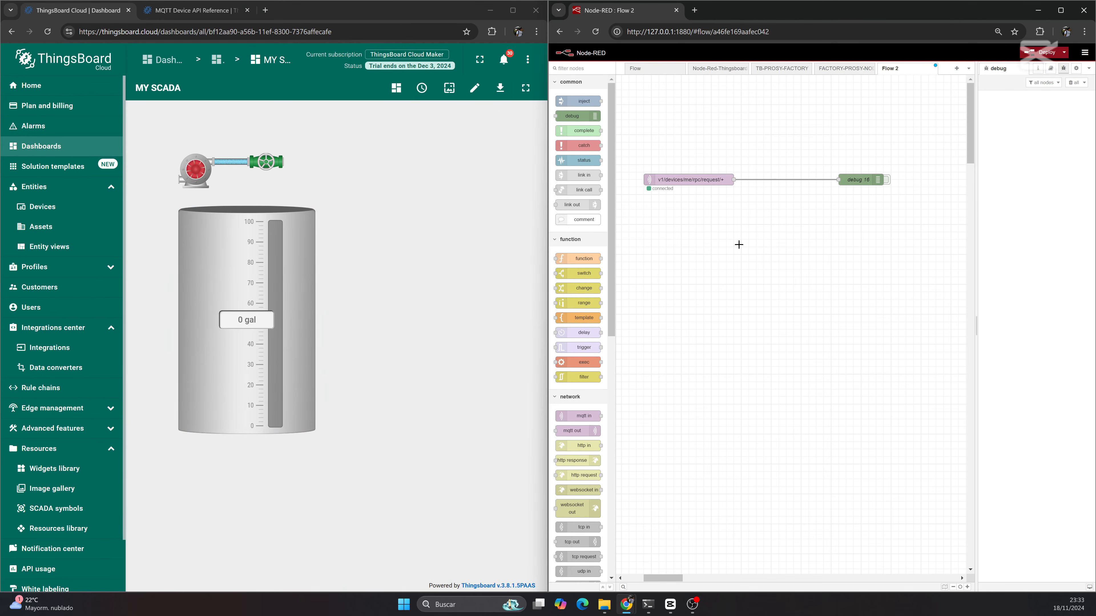
scroll(578, 380, "down", 1)
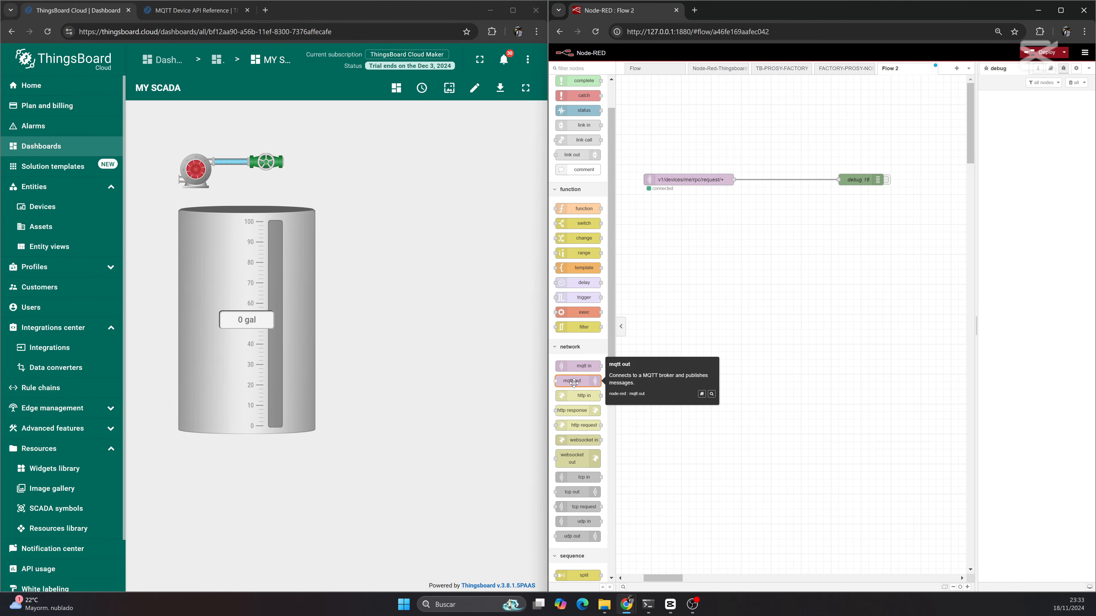
left_click_drag(573, 381, 828, 256)
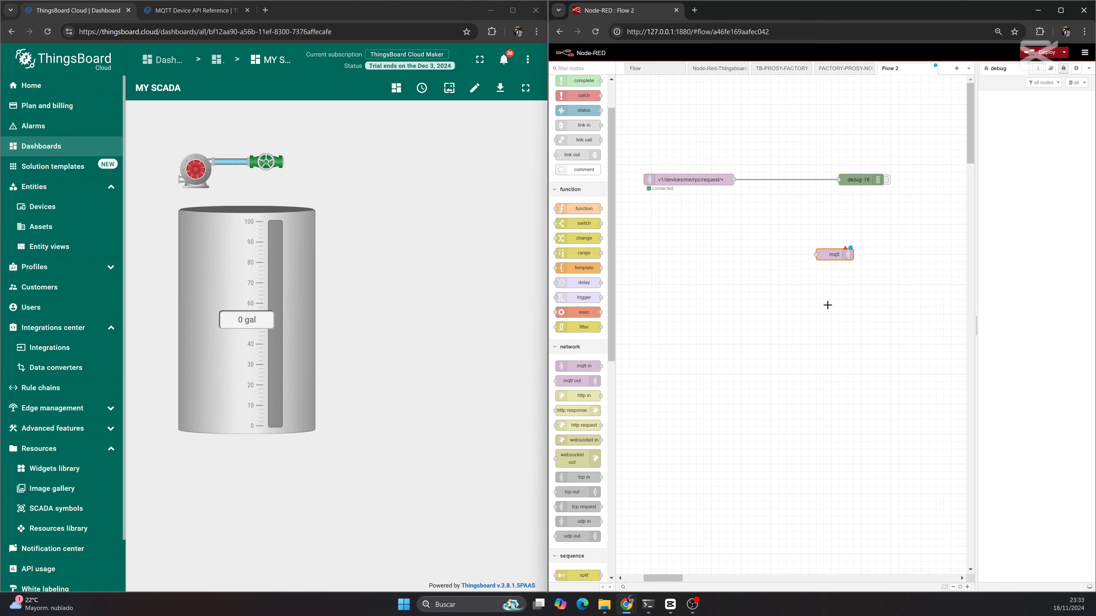
- Start a new broker configuration for the mqtt out node, named TANK LEVEL TEST, with the server mqtt.thingsboard.cloud
double_click(830, 255)
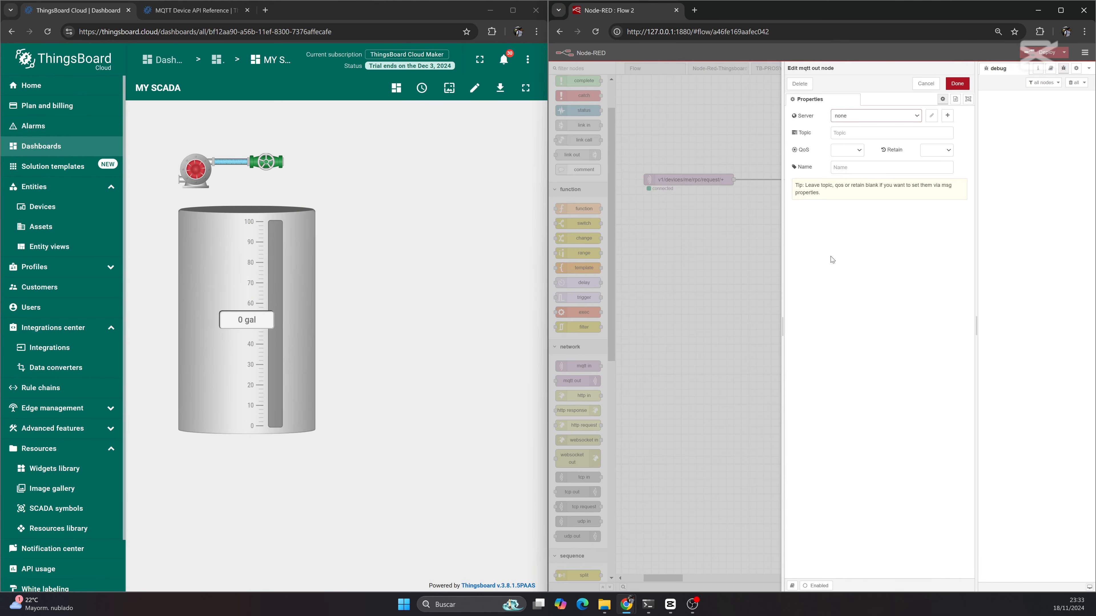
left_click(947, 115)
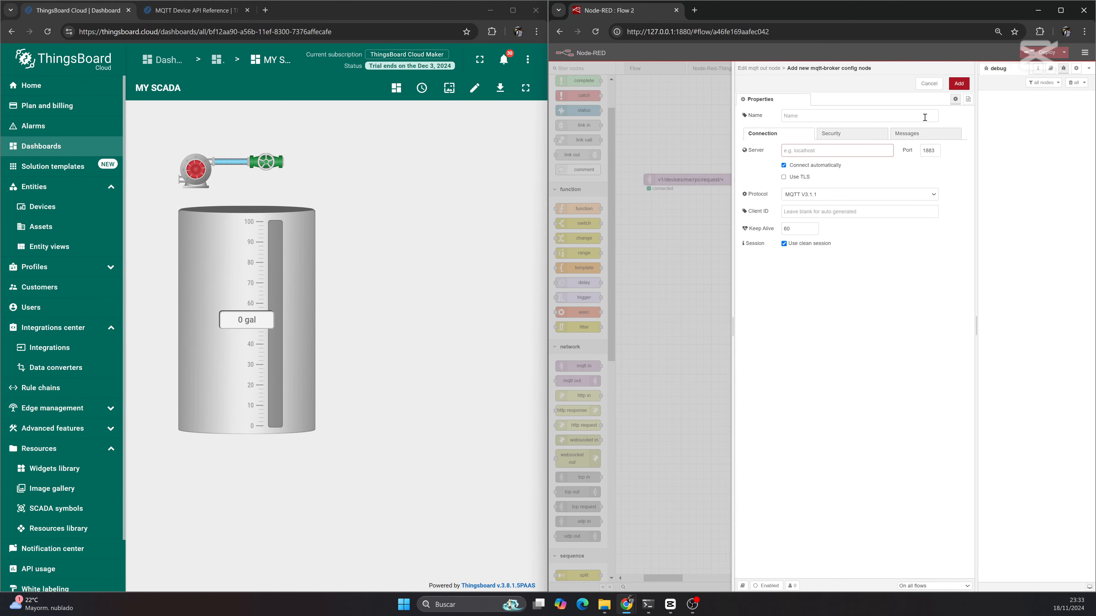
left_click(848, 121)
left_click(821, 150)
left_click_drag(158, 33, 102, 35)
key("ctrl+c")
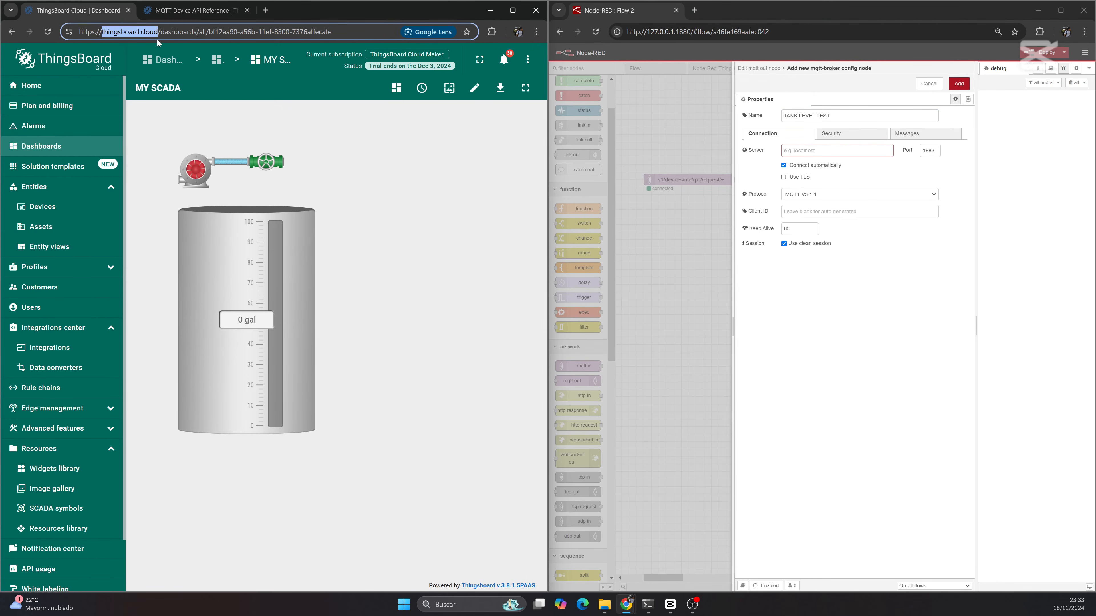
left_click(848, 151)
type("m")
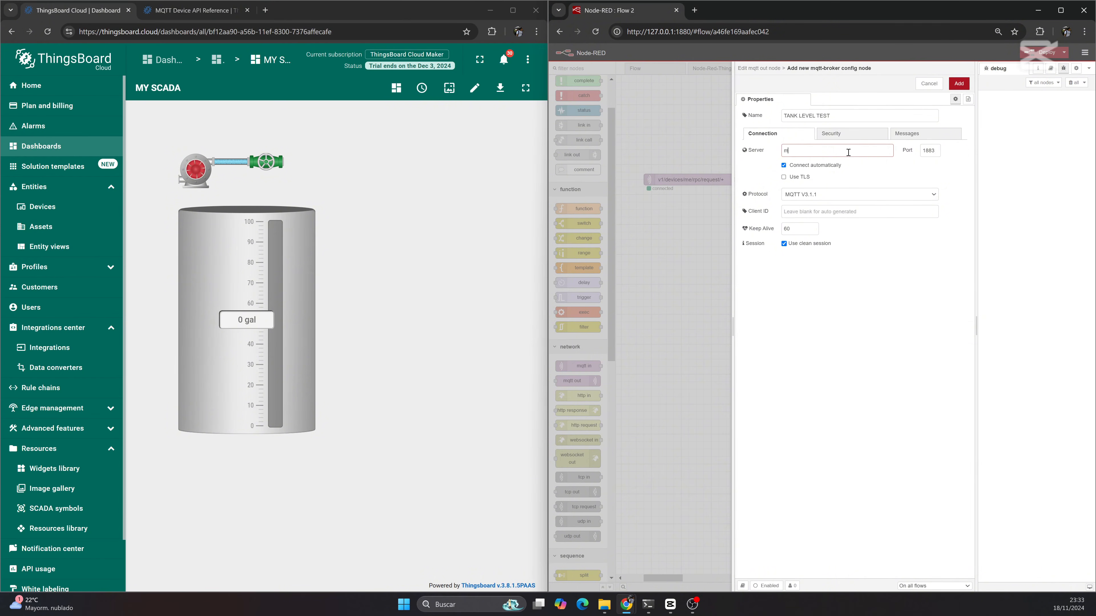
type("qtt.")
key("ctrl+v")
- Copy the TANK LEVEL TEST device's access token from ThingsBoard into the broker's username and add the broker
left_click(856, 135)
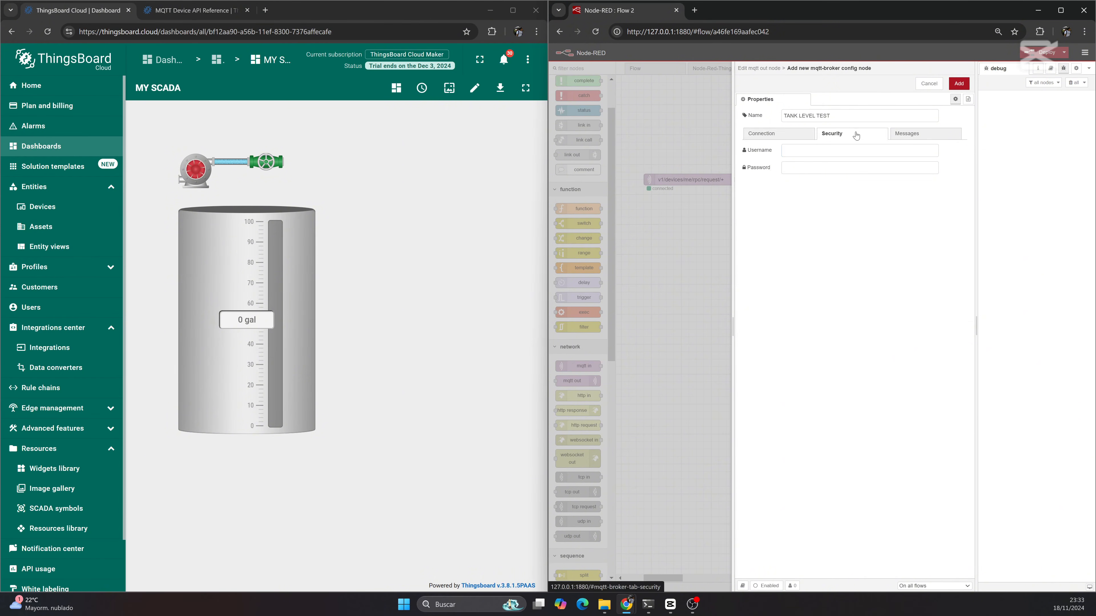
left_click(819, 150)
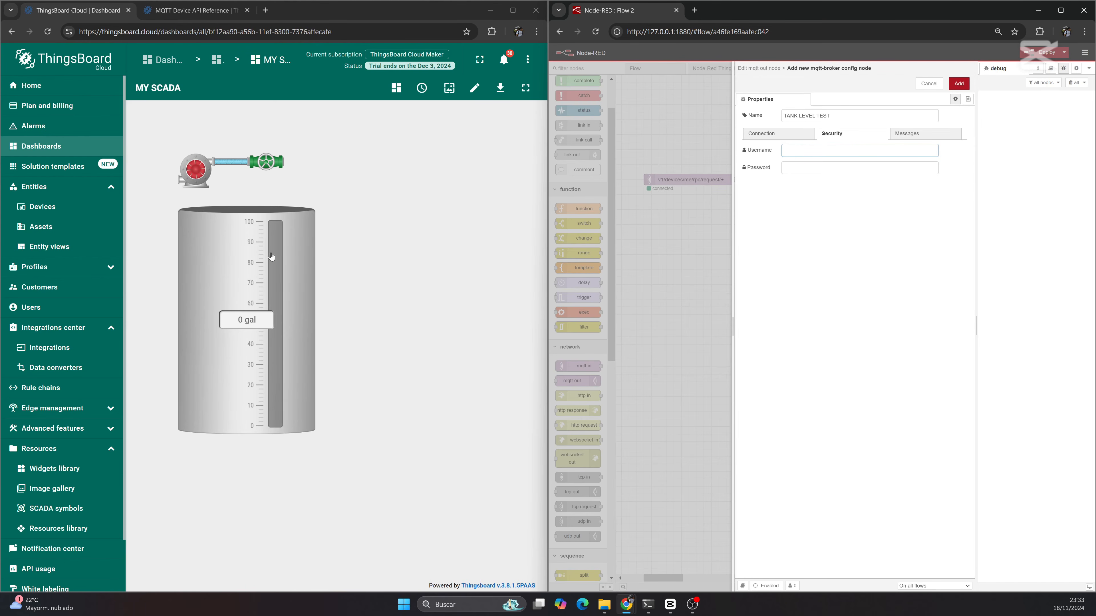
left_click(42, 206)
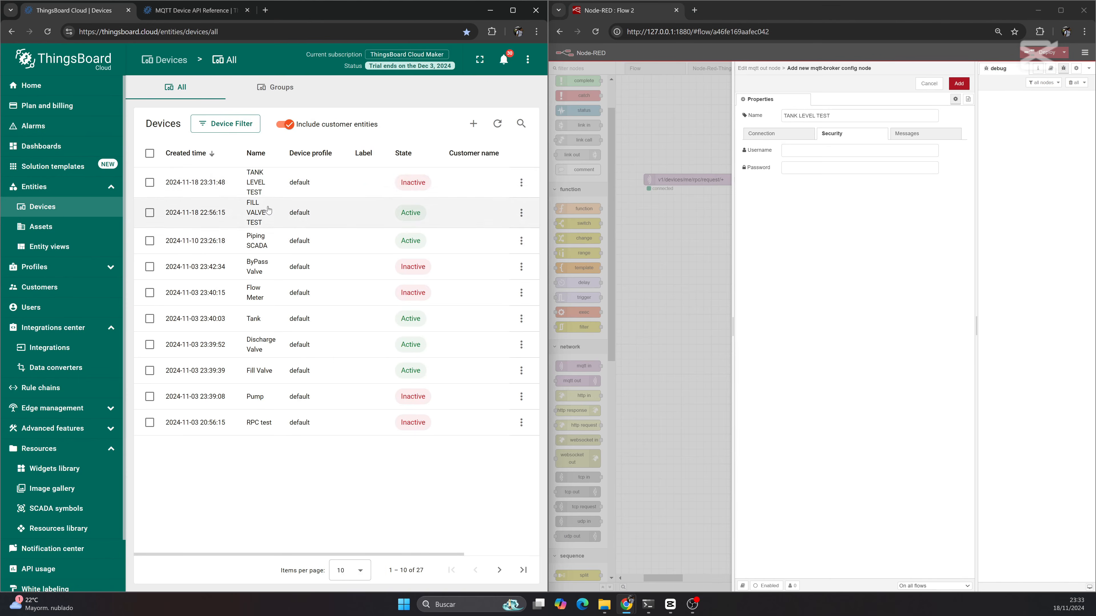
left_click(301, 183)
left_click(348, 234)
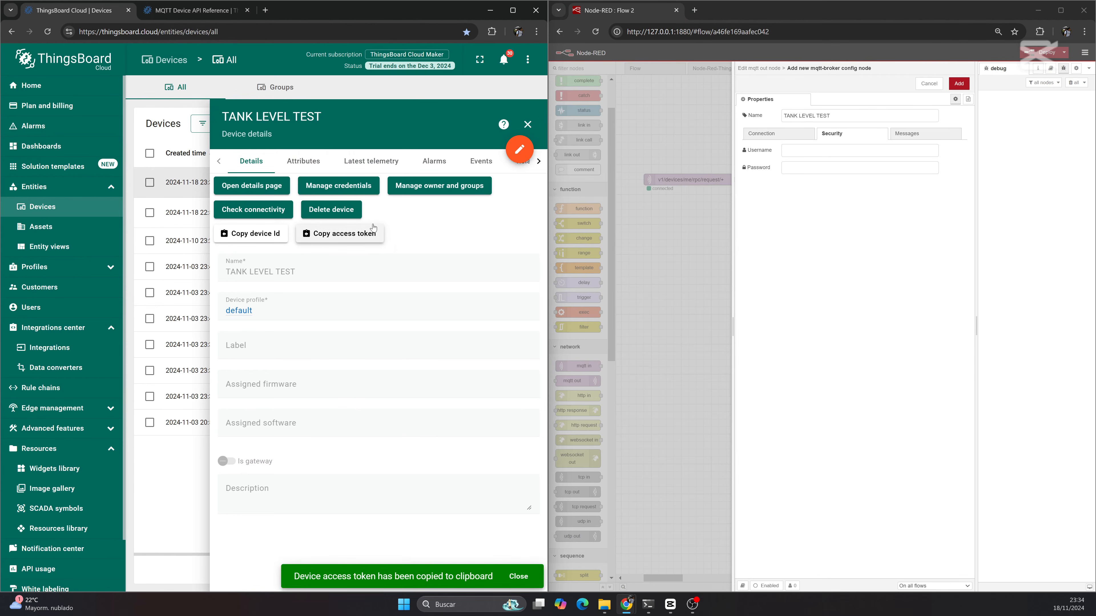
left_click(527, 124)
left_click(78, 146)
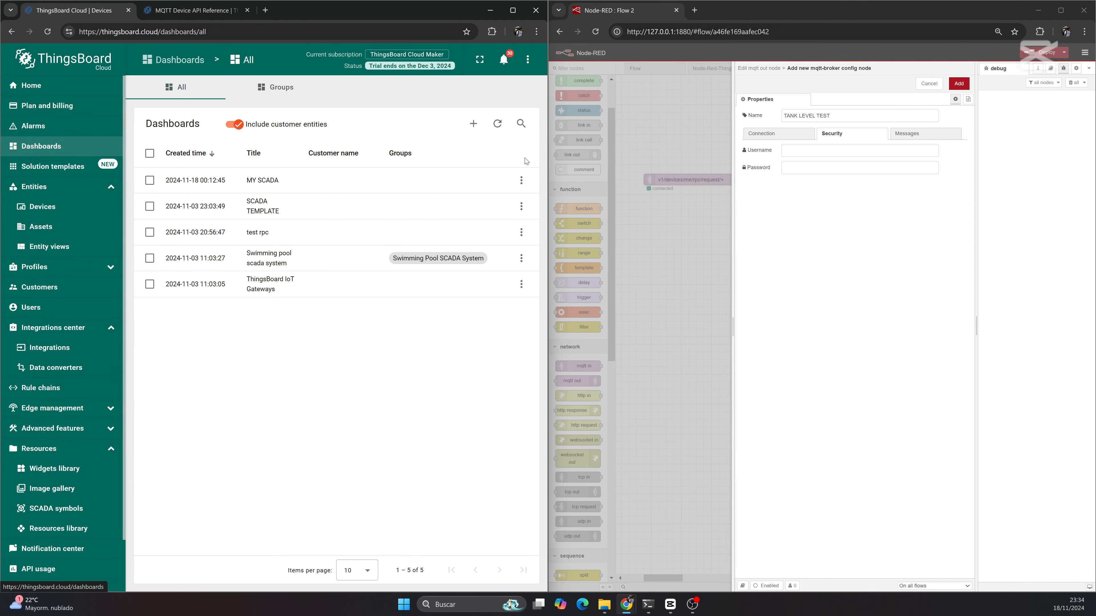
left_click(843, 152)
key("ctrl+v")
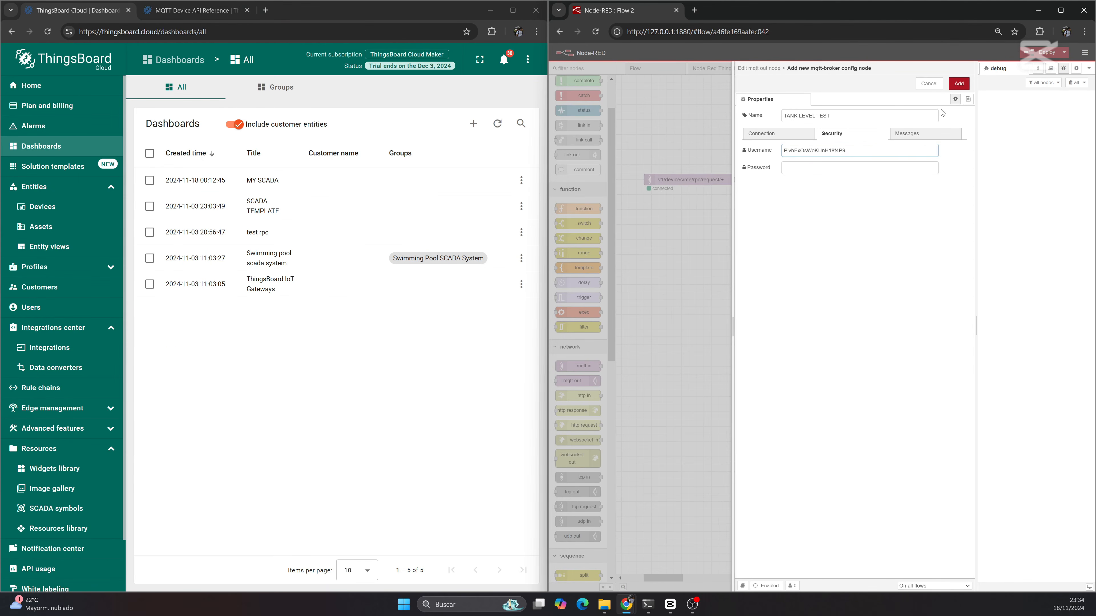
left_click(959, 85)
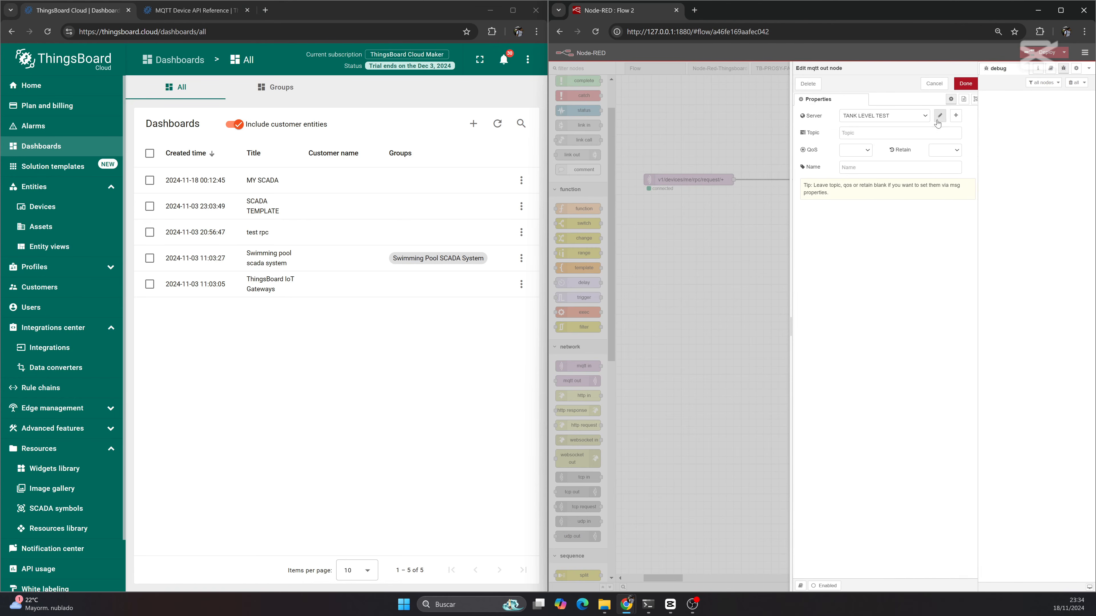
- Set the mqtt out node's topic to v1/devices/me/telemetry, copied from the Telemetry upload API documentation, and finish editing the node
left_click(856, 134)
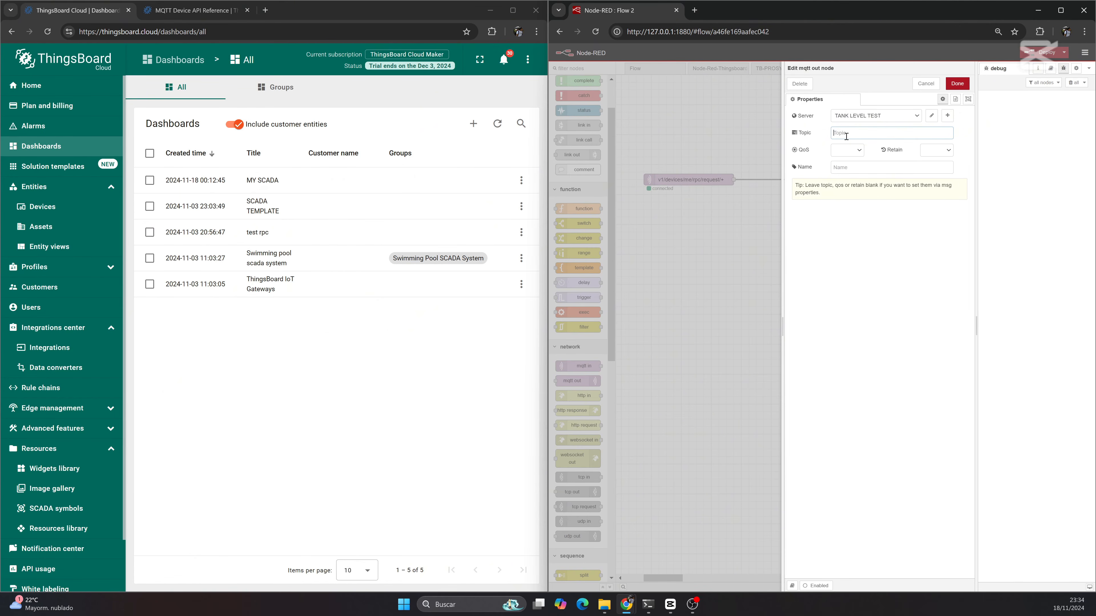
left_click(168, 12)
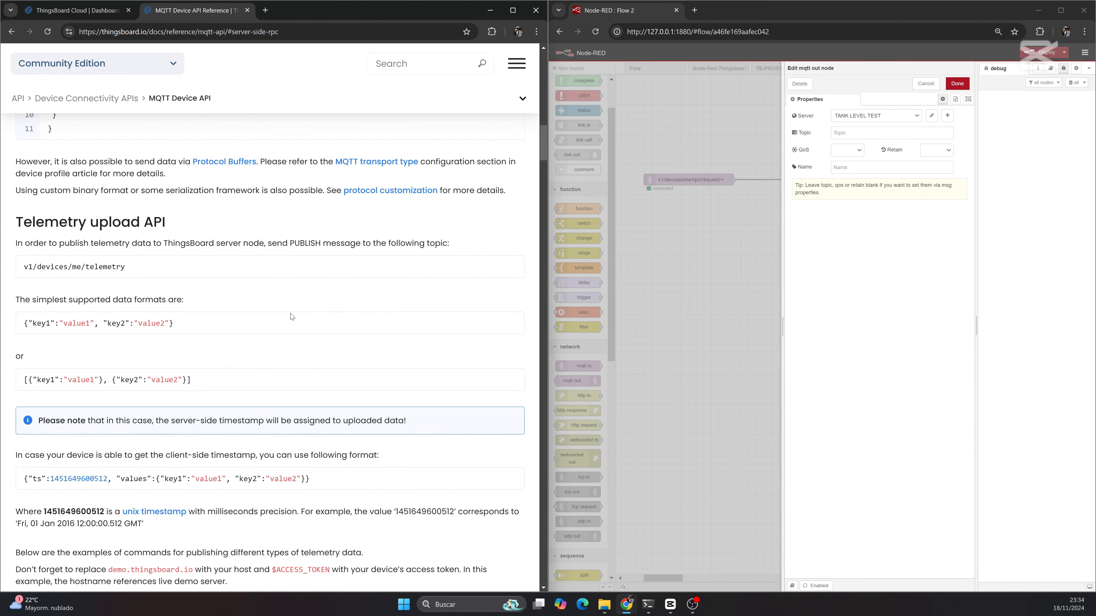
scroll(291, 317, "up", 1)
left_click_drag(204, 282, 19, 276)
left_click(43, 279)
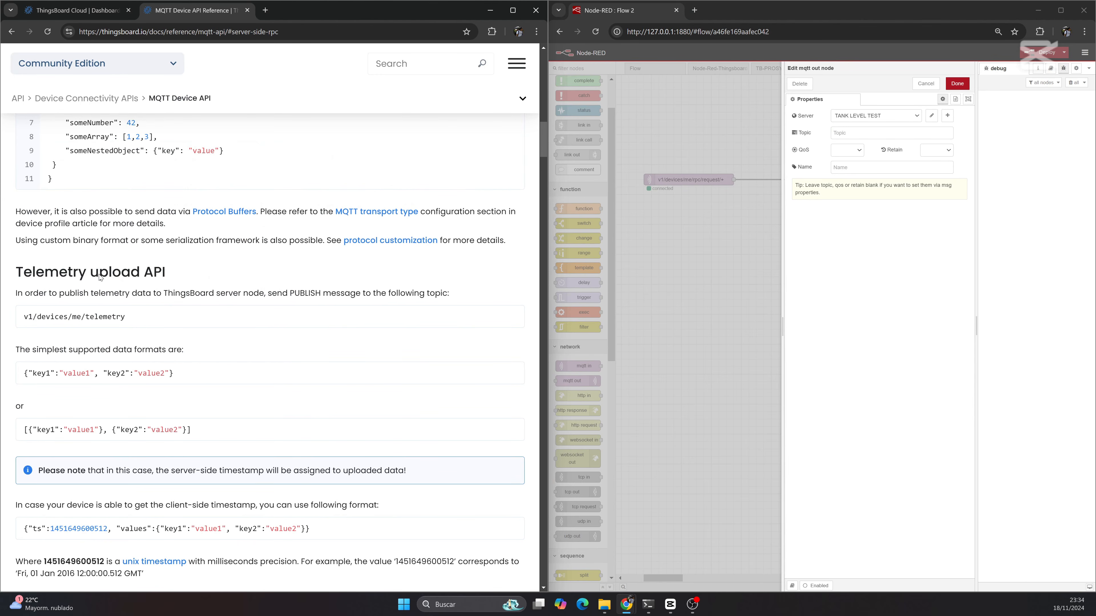
double_click(160, 278)
left_click(202, 278)
scroll(202, 279, "down", 1)
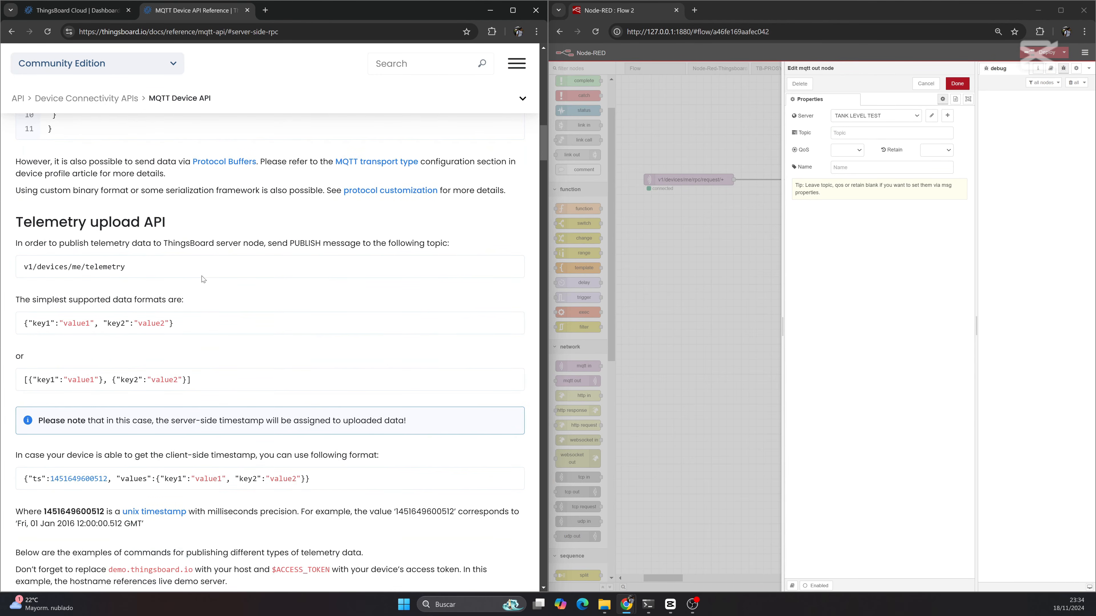
left_click_drag(191, 275, 30, 269)
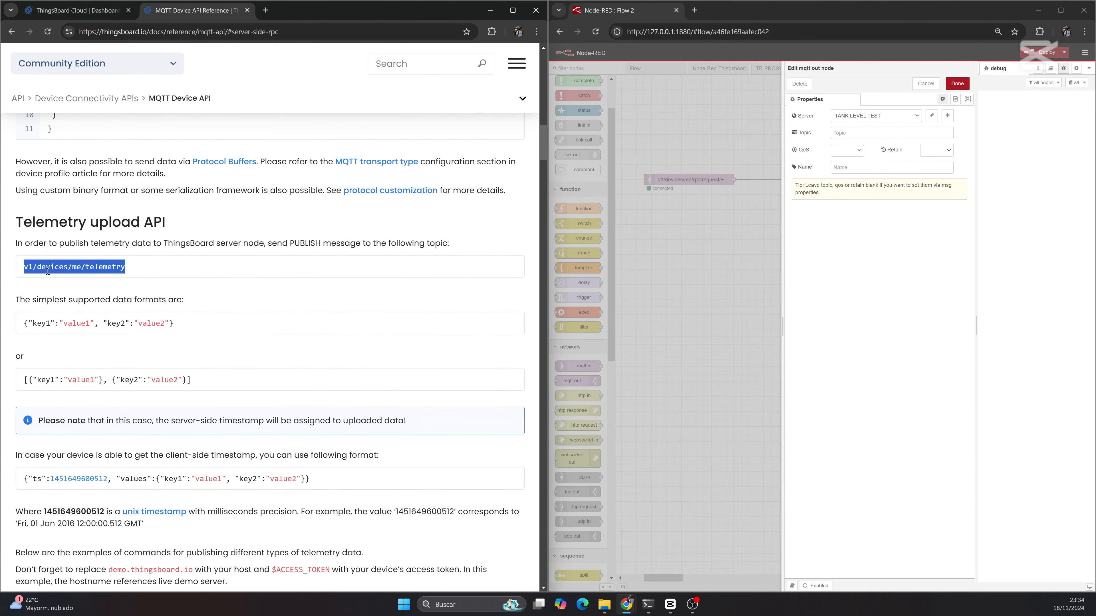
left_click(886, 132)
key("ctrl+v")
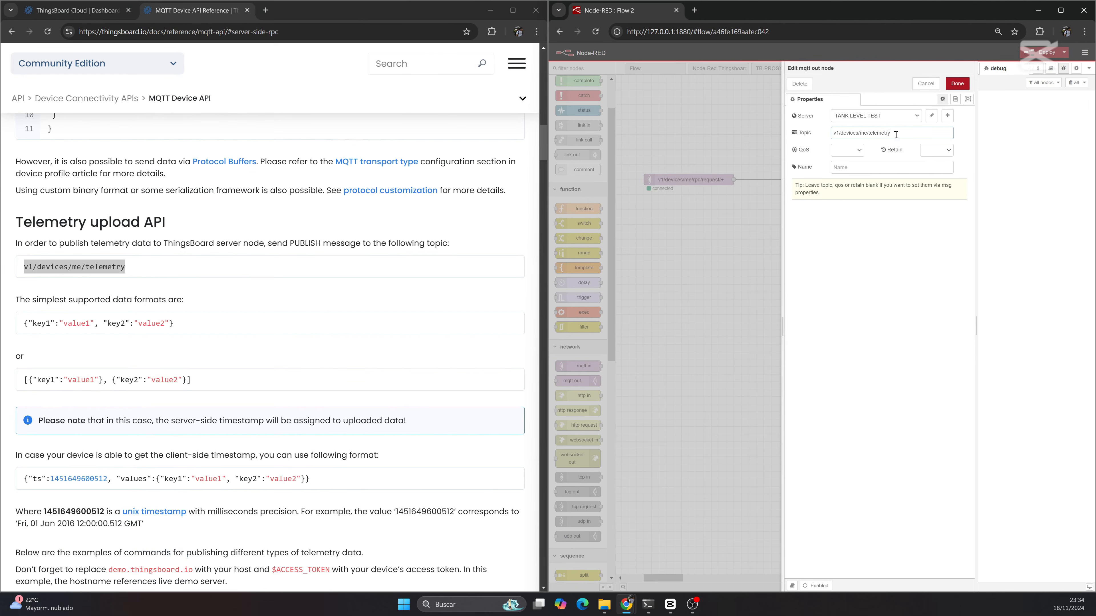
left_click(957, 84)
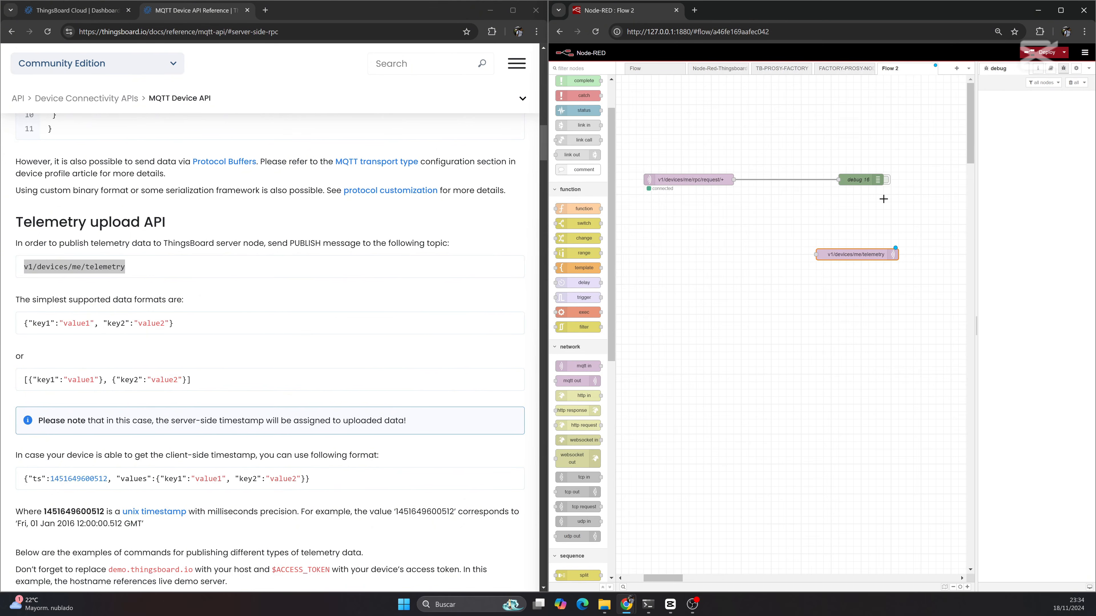
- Move the telemetry mqtt out node closer beneath the debug node and connect a new inject node to its input
left_click_drag(866, 256, 868, 234)
left_click(865, 265)
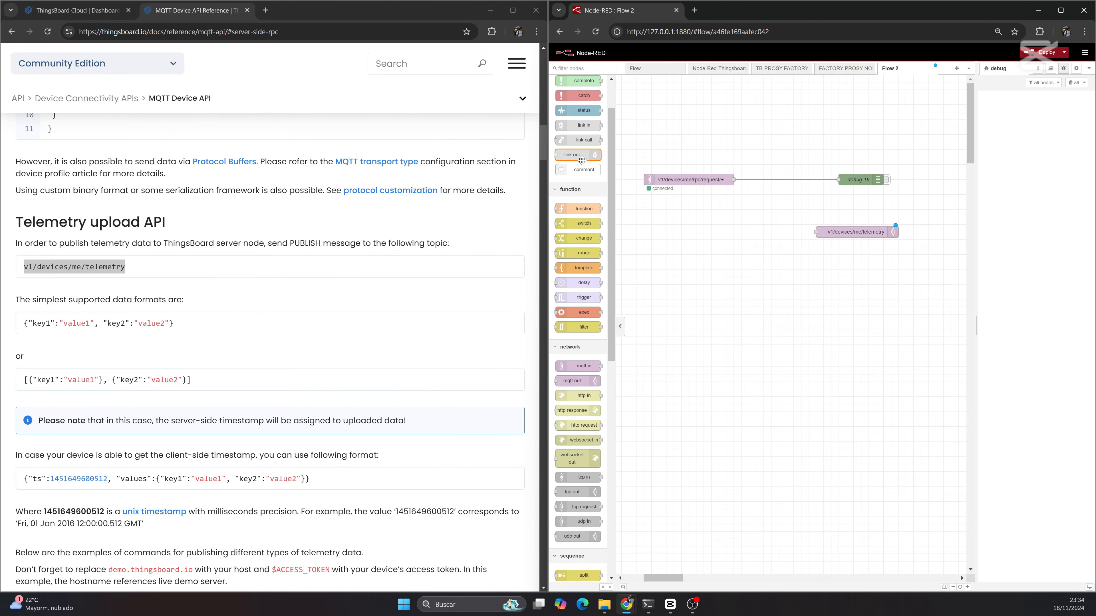
scroll(593, 202, "up", 2)
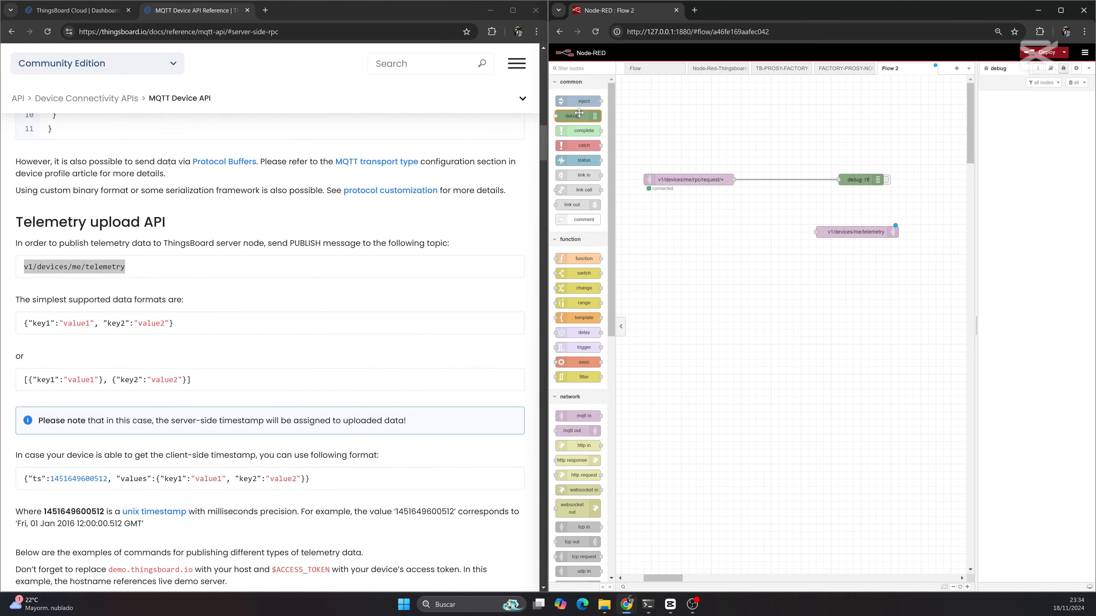
left_click_drag(580, 102, 816, 234)
left_click(699, 272)
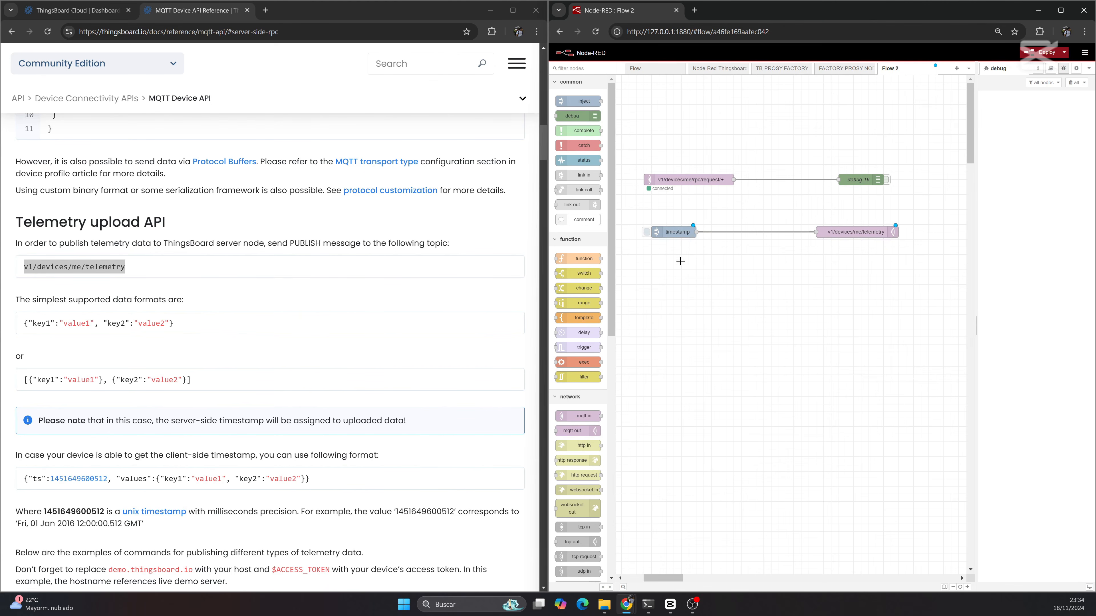
- Switch the inject node's payload type to JSON and begin its object with braces and a quoted key
double_click(675, 234)
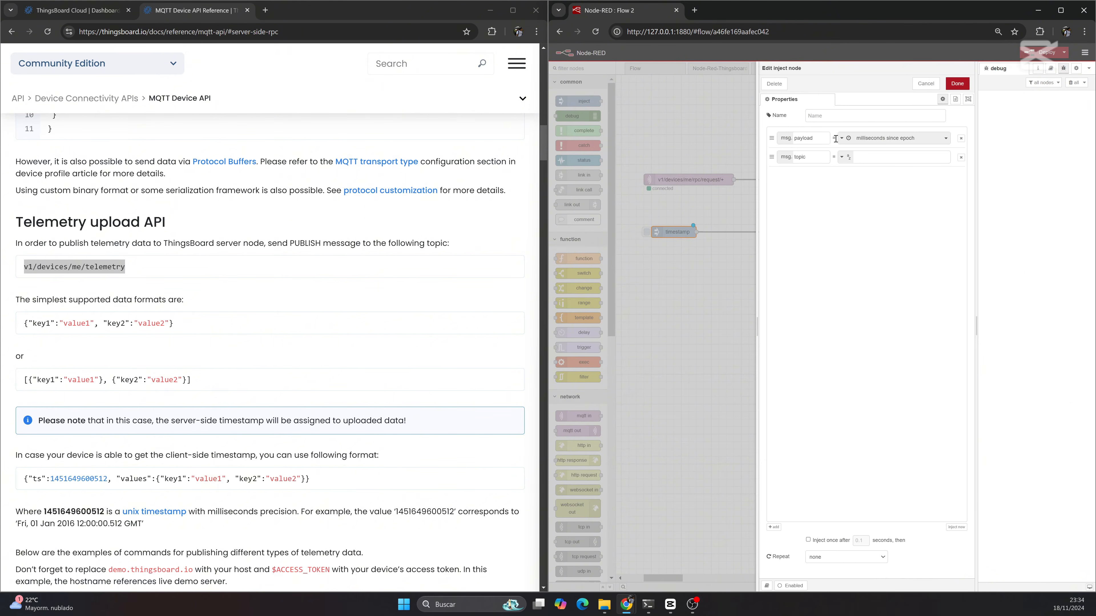
left_click(841, 138)
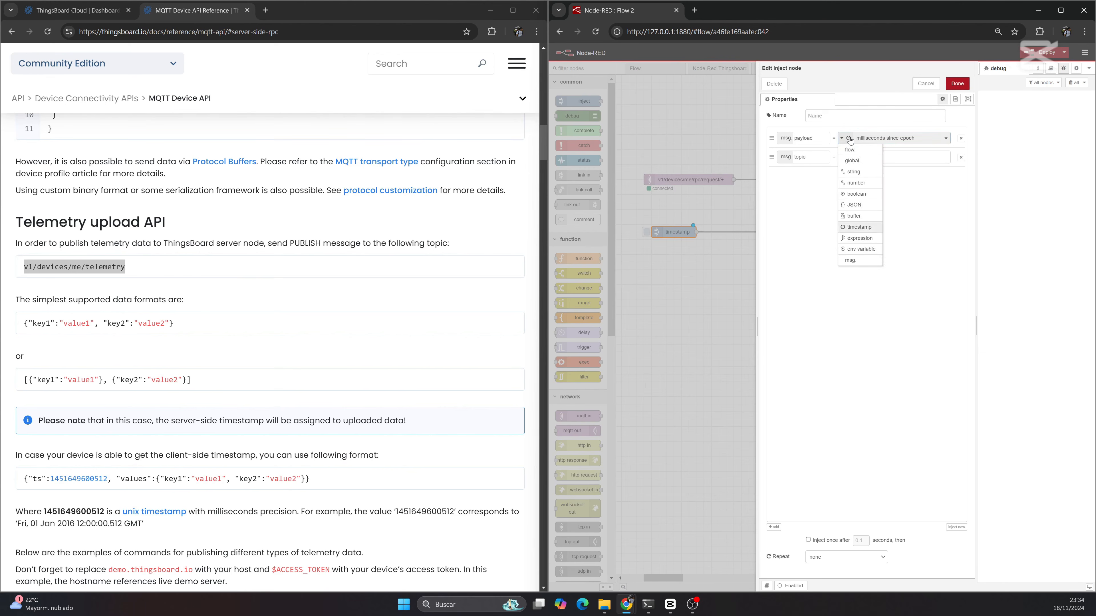
left_click(871, 211)
type("{")
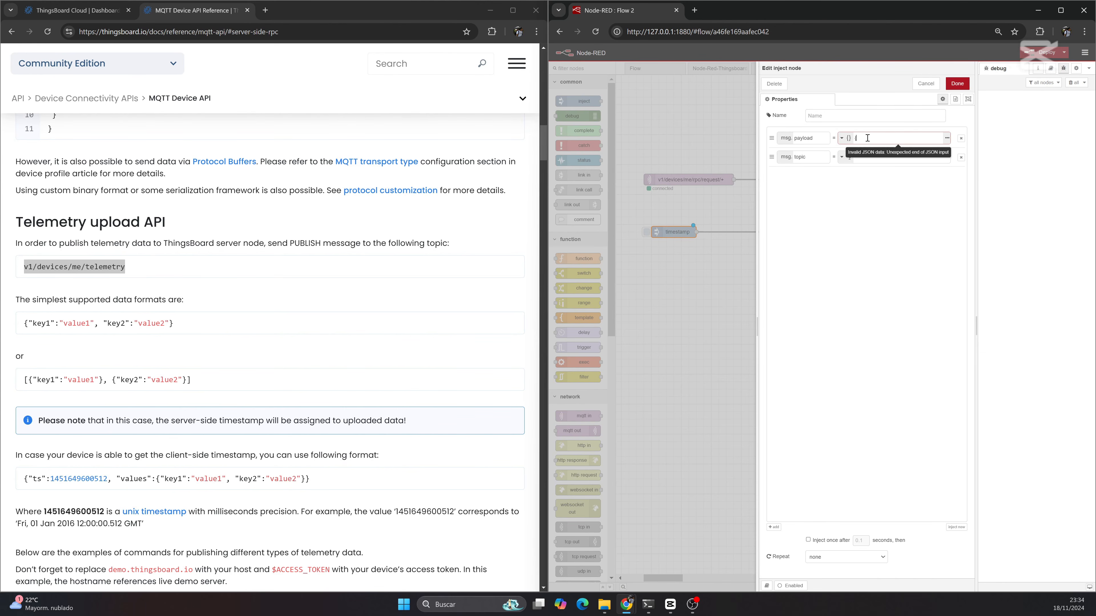
type("}")
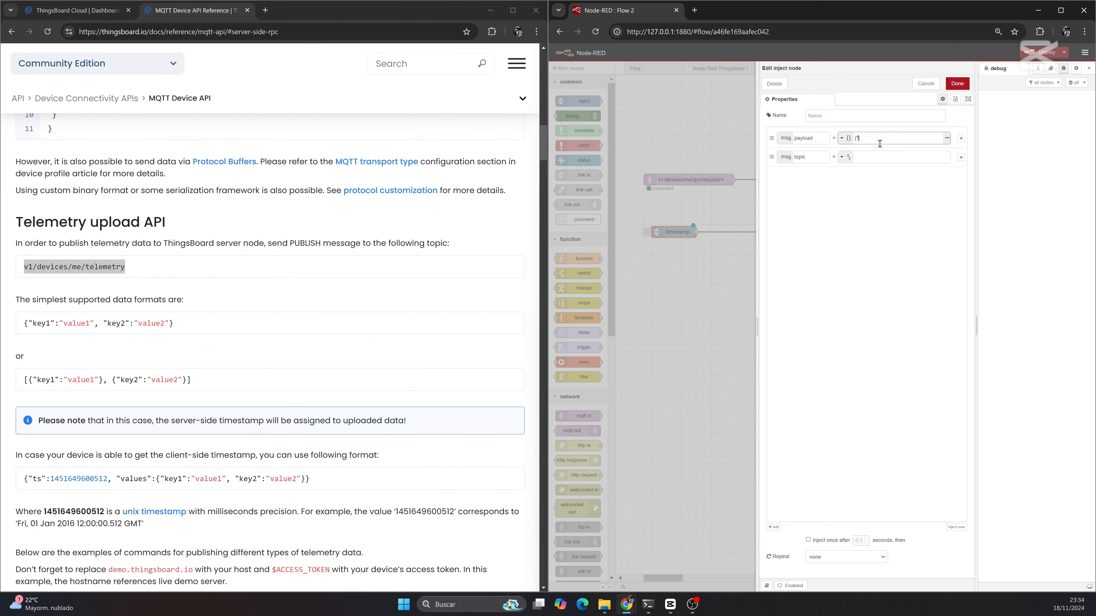
- Open the MY SCADA dashboard for editing in ThingsBoard and copy the cylindrical tank's Current volume time series key, liquidVolume
left_click(112, 10)
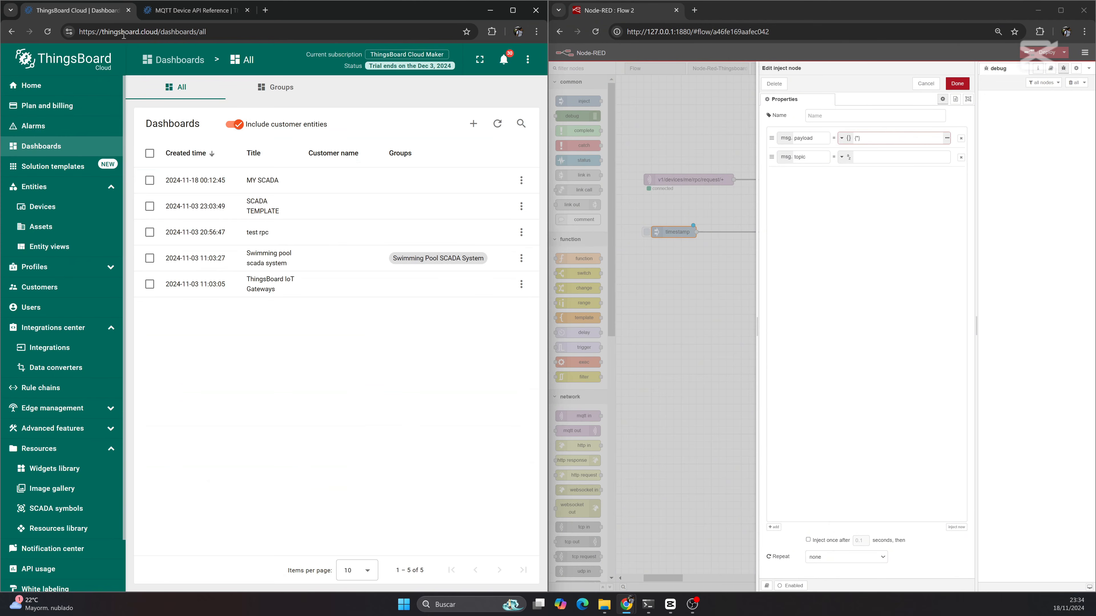
left_click(283, 181)
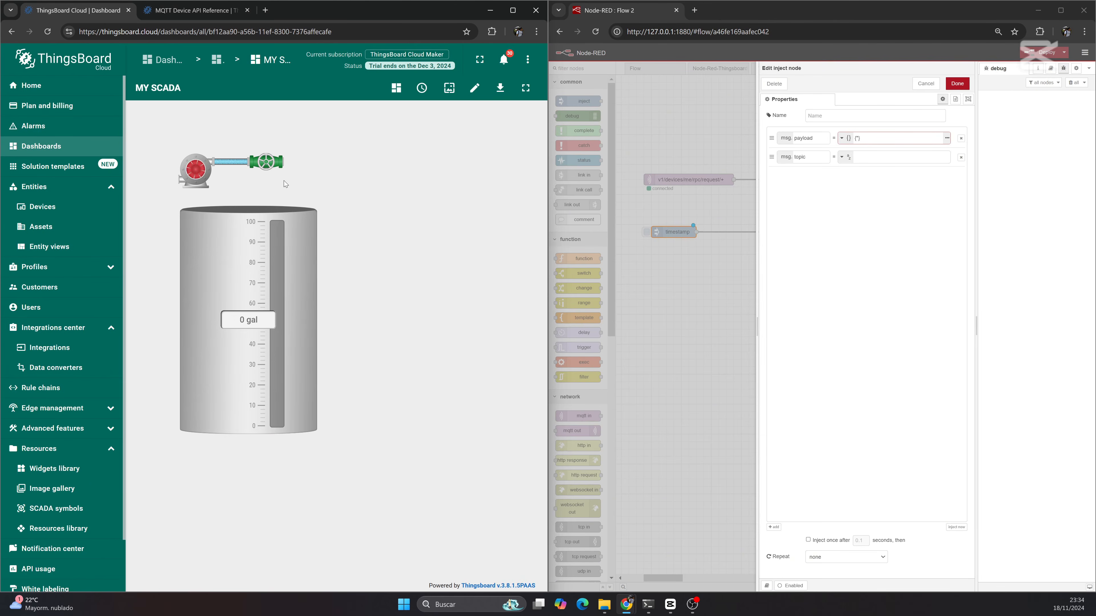
left_click(474, 88)
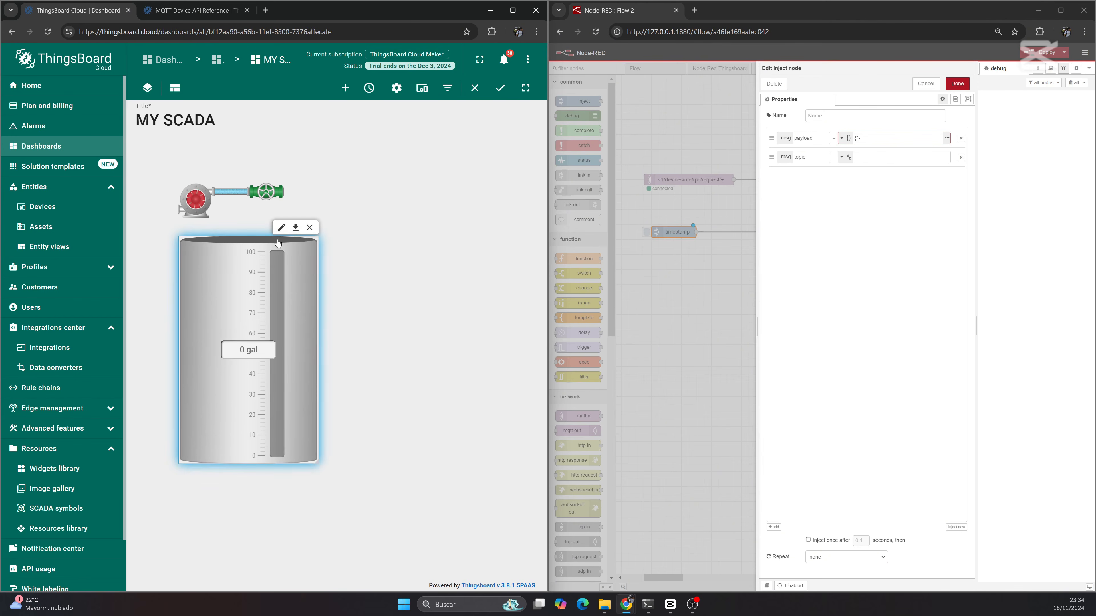
left_click(291, 202)
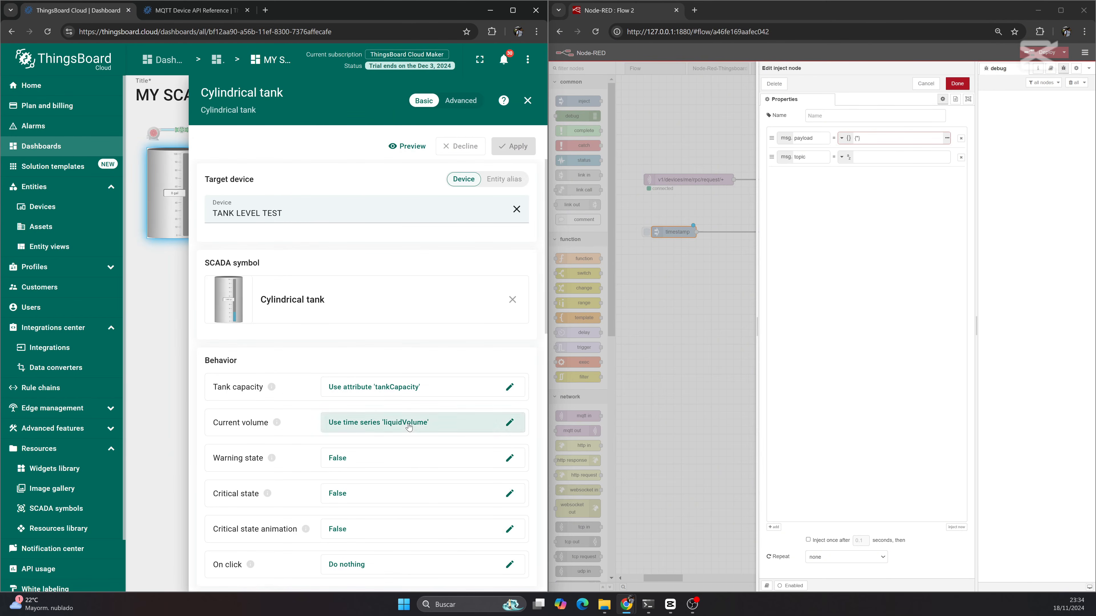
left_click(390, 422)
double_click(190, 488)
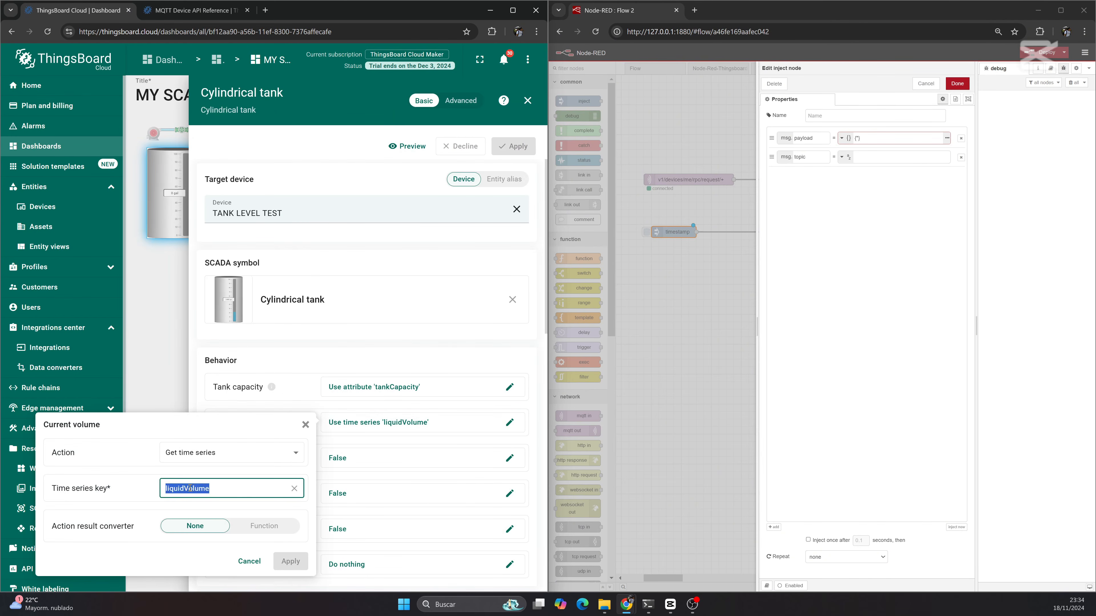
- Complete the inject node's JSON payload in Node-RED as {"liquidVolume": 30} with the copied key and finish editing the node
left_click(860, 134)
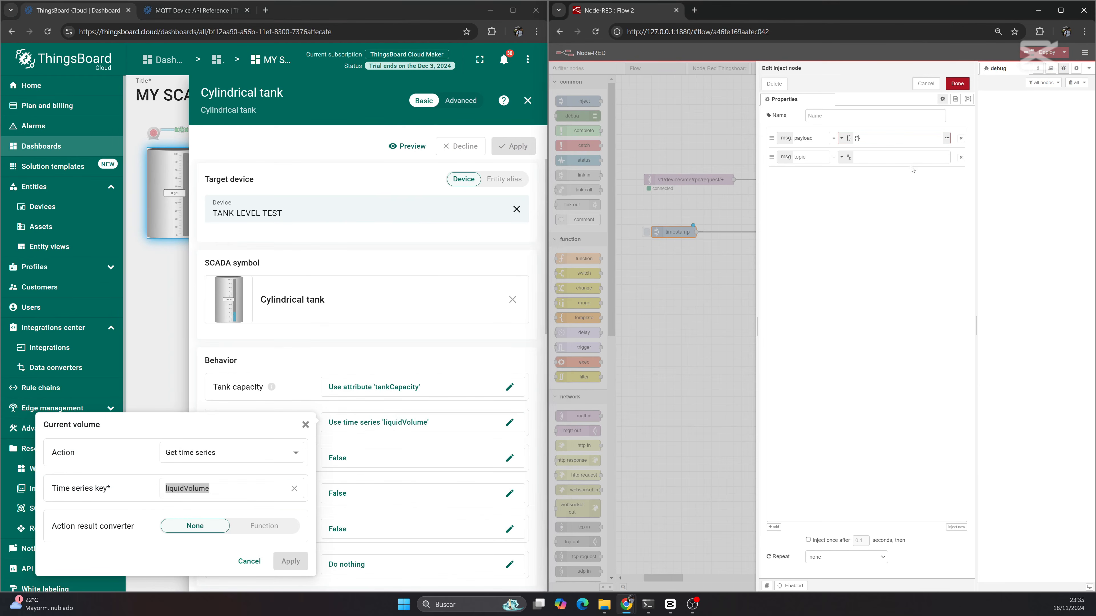
key("ctrl+v")
left_click(958, 84)
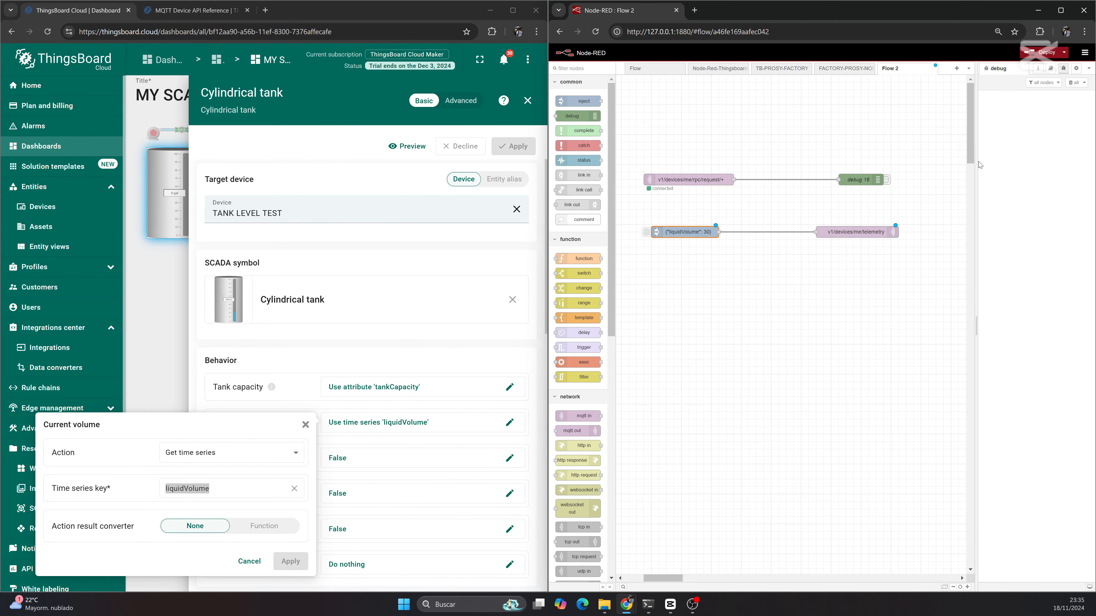
- Close the tank widget's settings and leave dashboard editing in ThingsBoard, and deploy the Node-RED flow
left_click(527, 100)
left_click(499, 88)
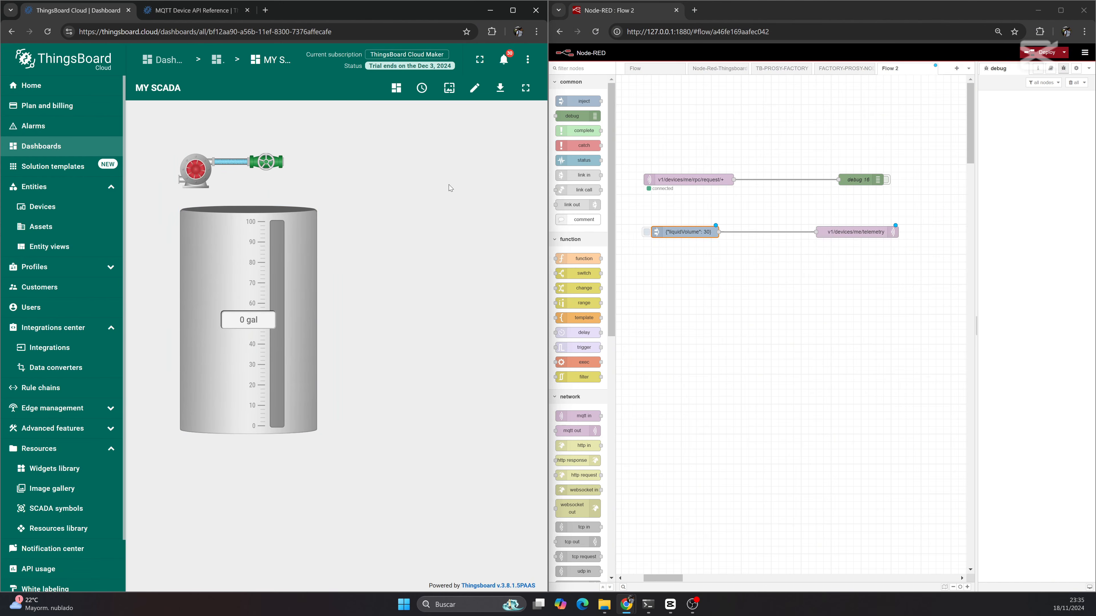
left_click(1042, 52)
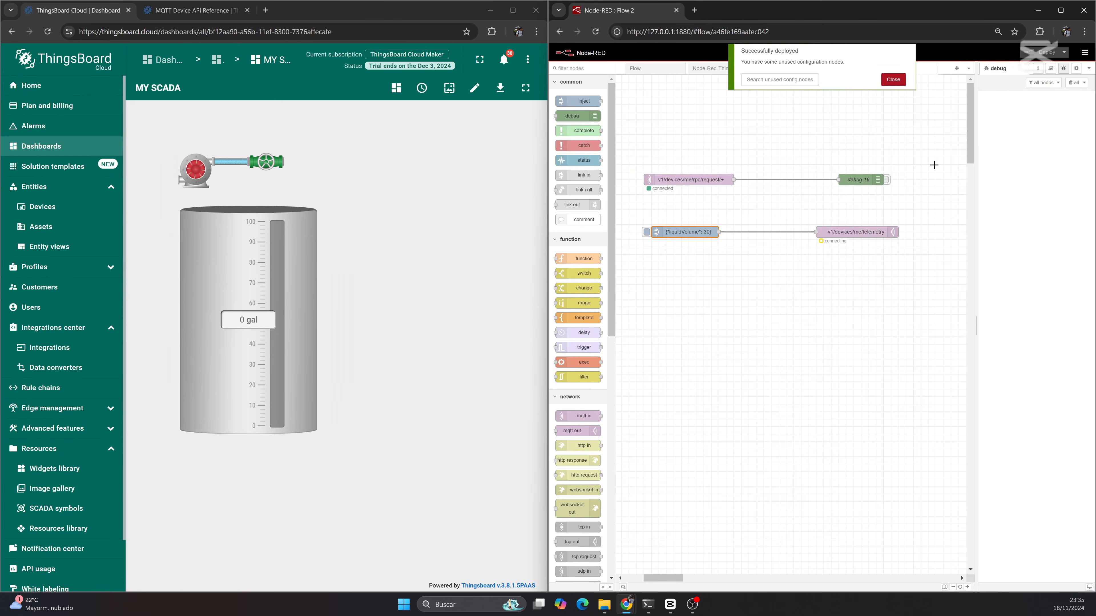
left_click(893, 80)
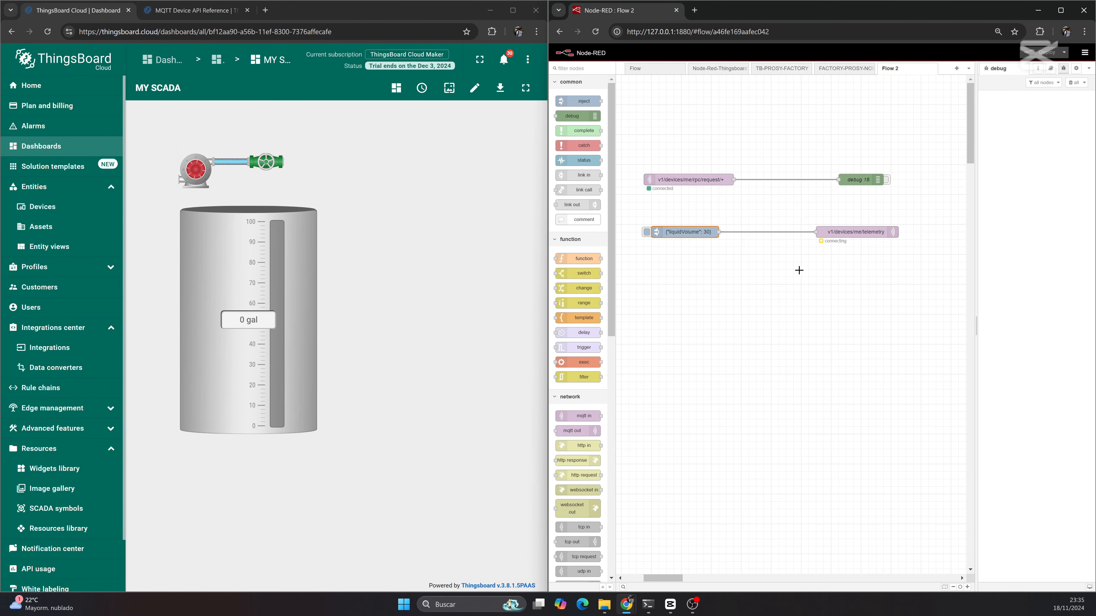
- Check the telemetry mqtt out node's TANK LEVEL TEST broker settings and inject the liquidVolume payload of 30
left_click(859, 233)
double_click(860, 233)
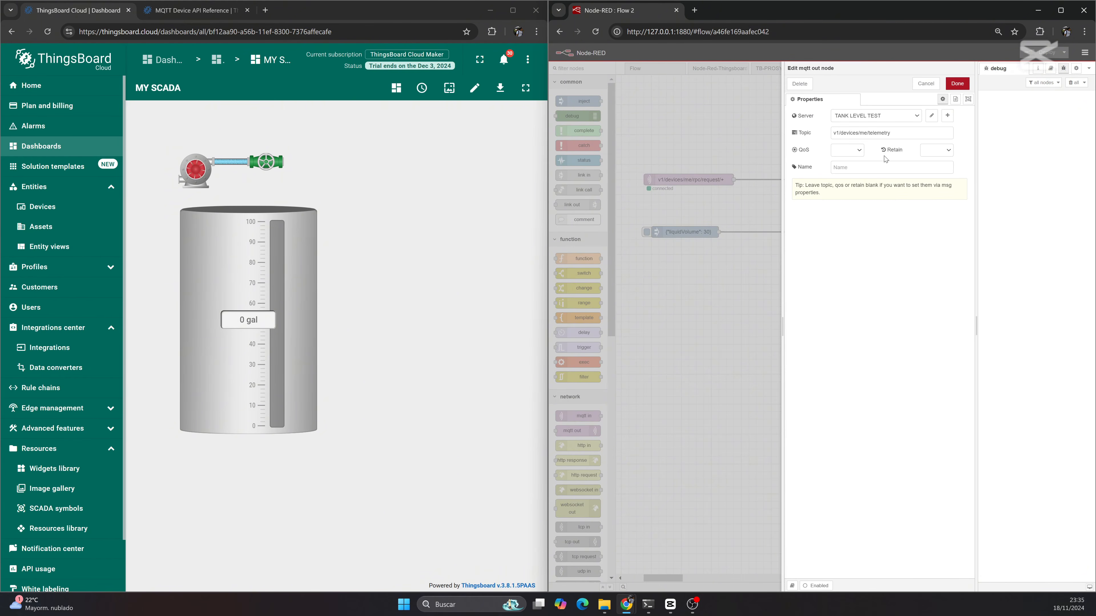
left_click(931, 116)
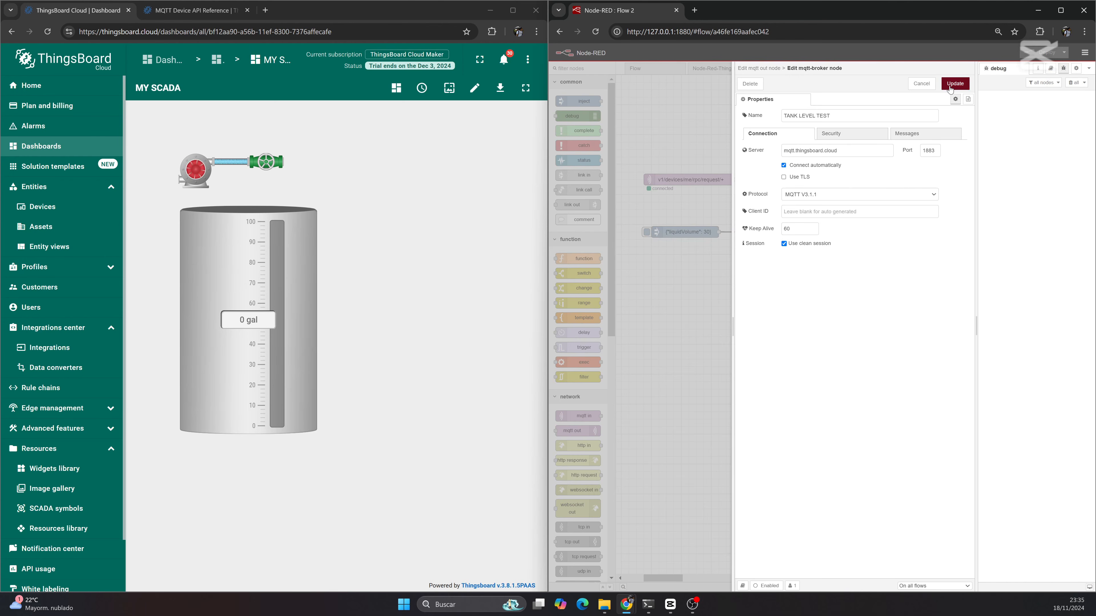
left_click(946, 88)
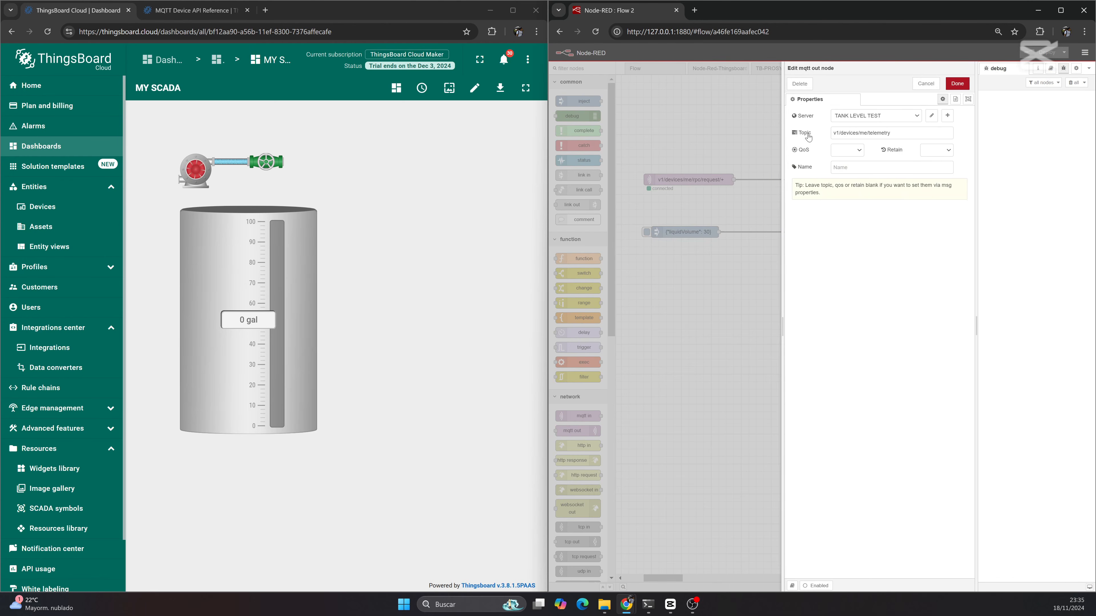
left_click(927, 84)
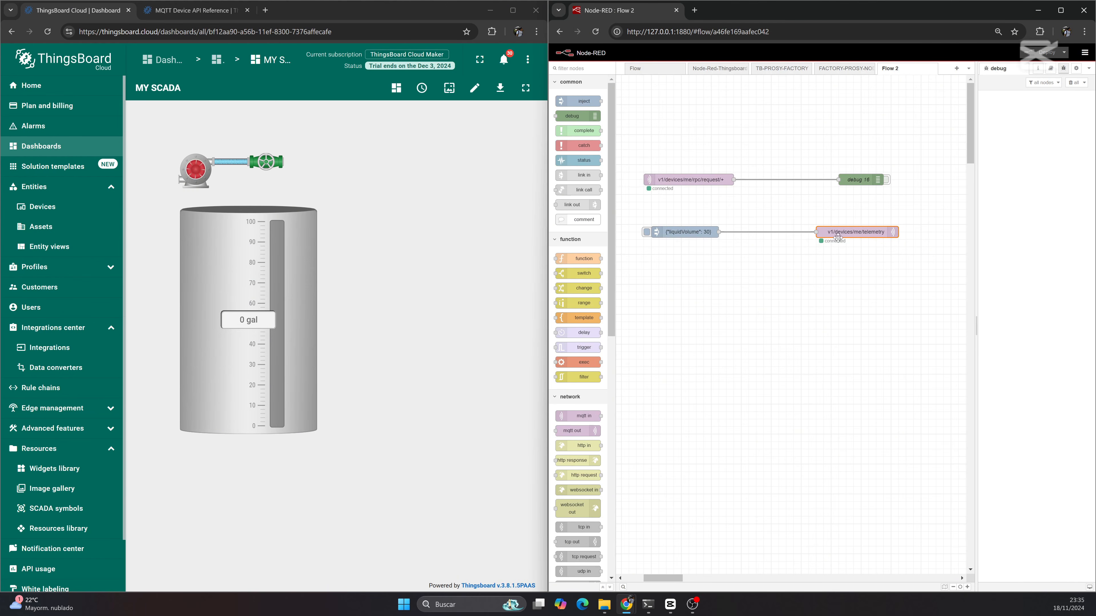
left_click(646, 232)
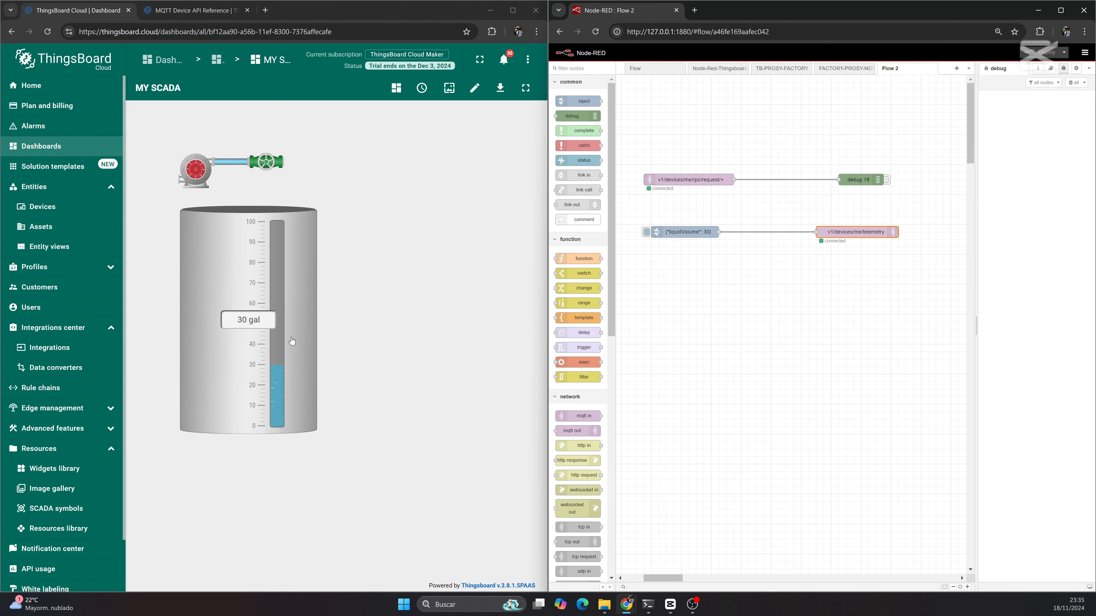
- Set the inject node's liquidVolume value to 50, redeploy the flow and send the payload
double_click(701, 233)
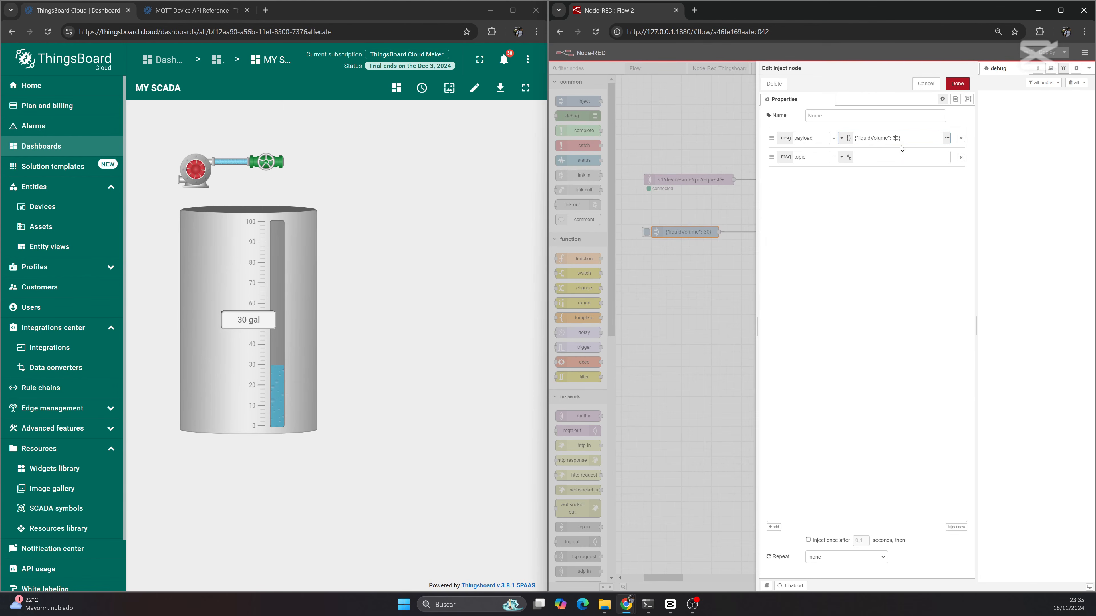
left_click(957, 84)
left_click(1039, 53)
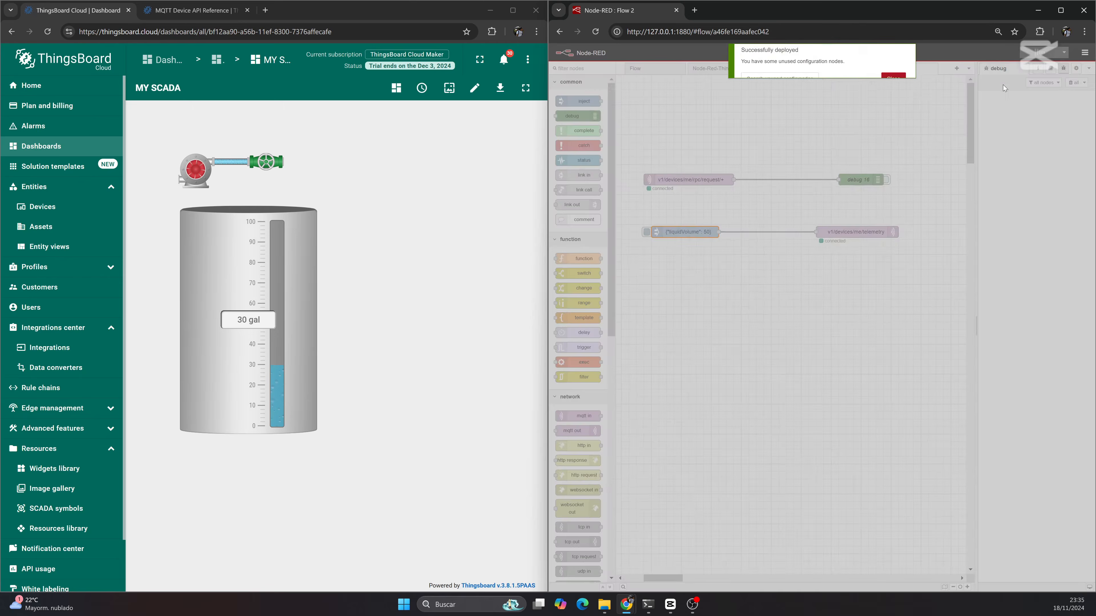
left_click(646, 232)
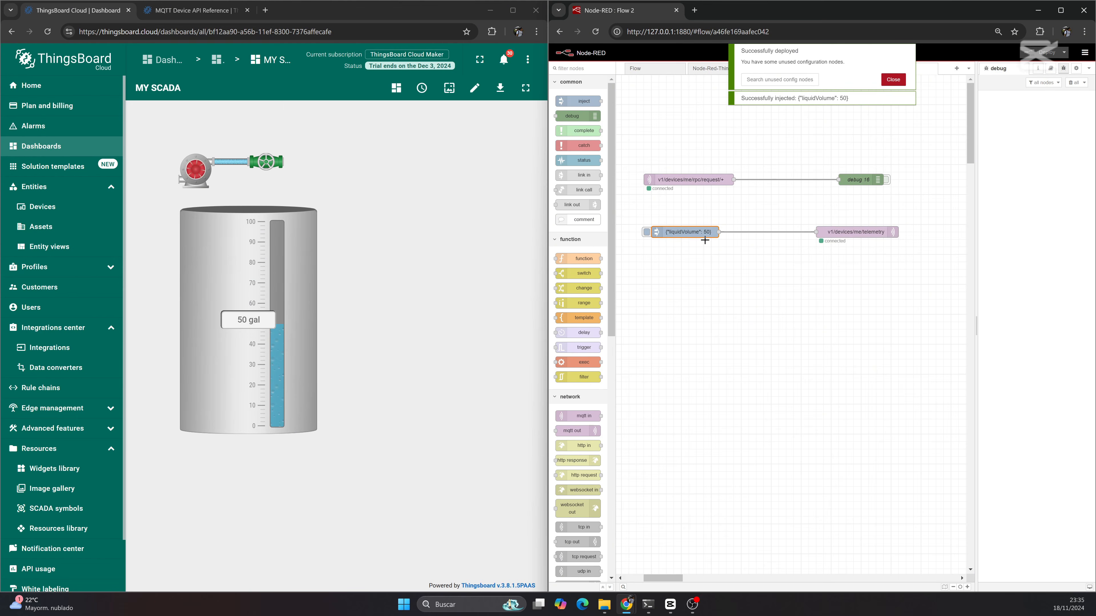
- Set the inject node's liquidVolume value to 100, redeploy the flow and send the payload
double_click(703, 235)
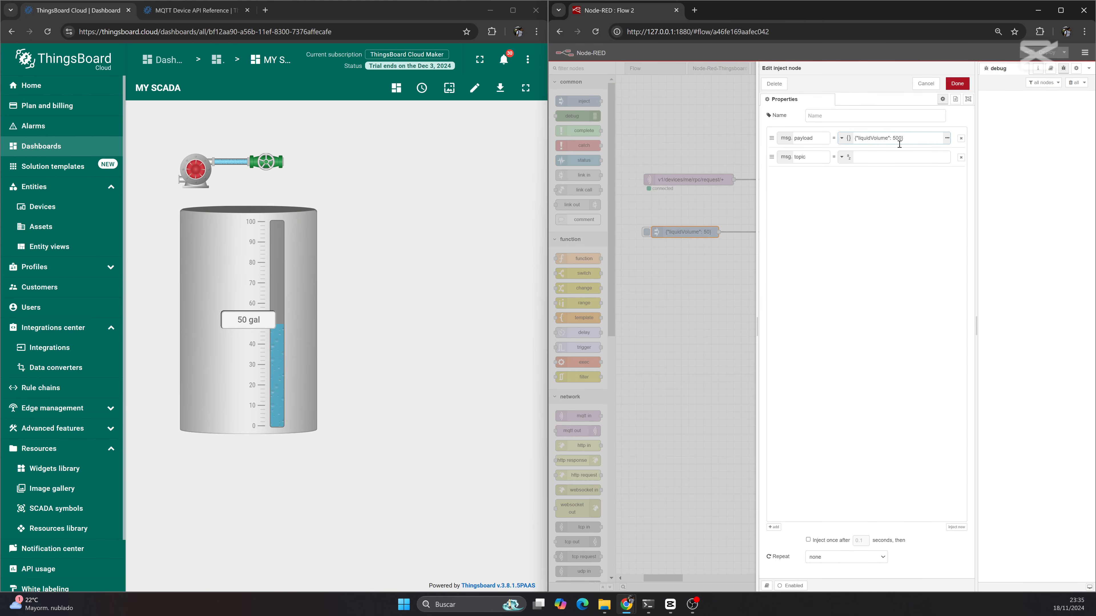
left_click(958, 84)
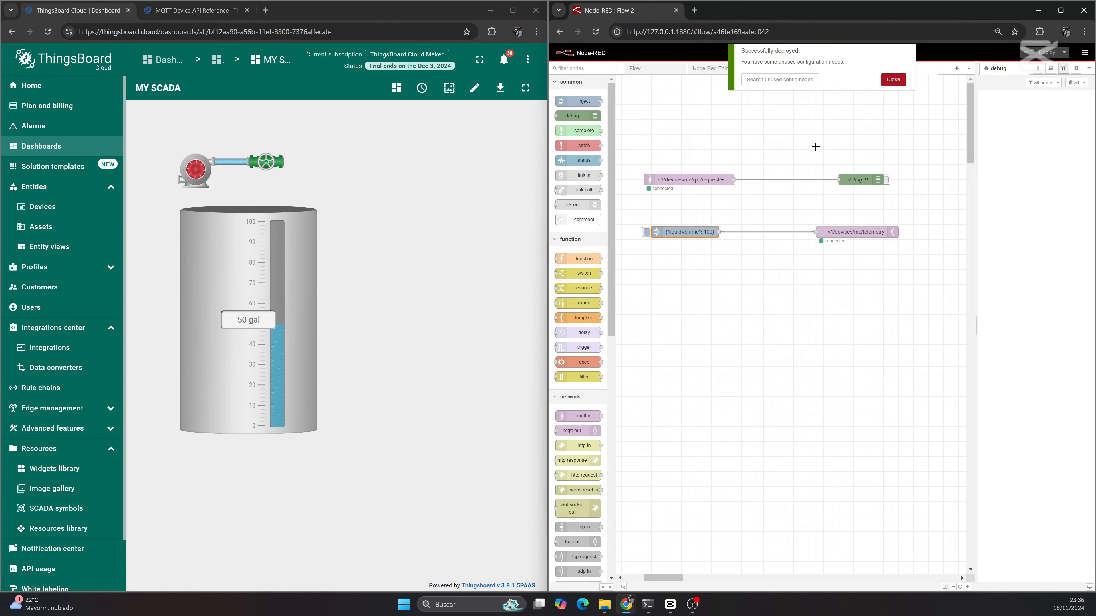
left_click(646, 232)
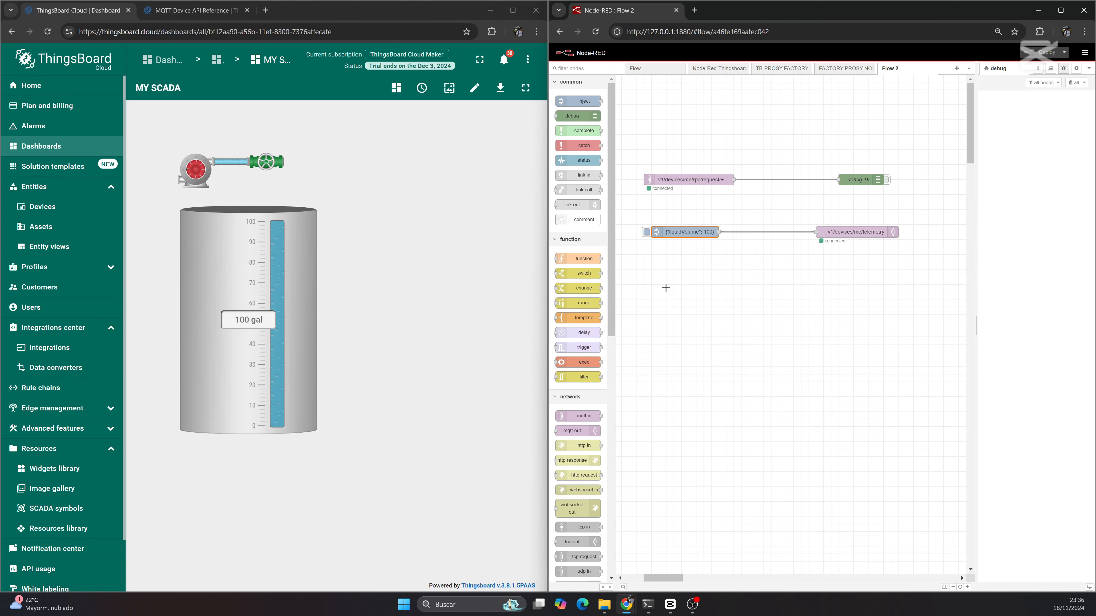
left_click(674, 311)
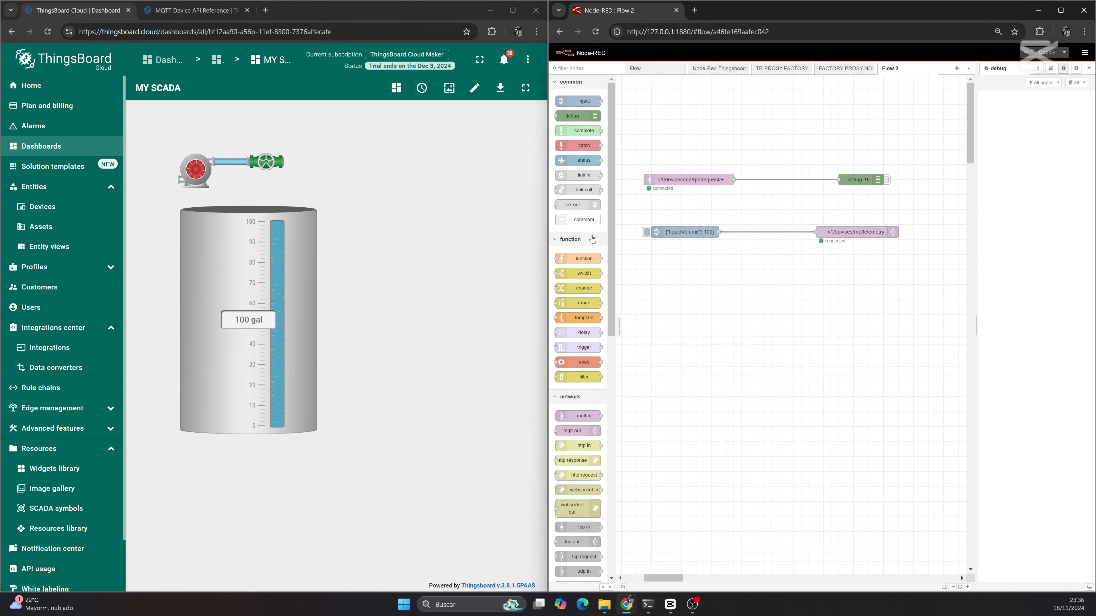